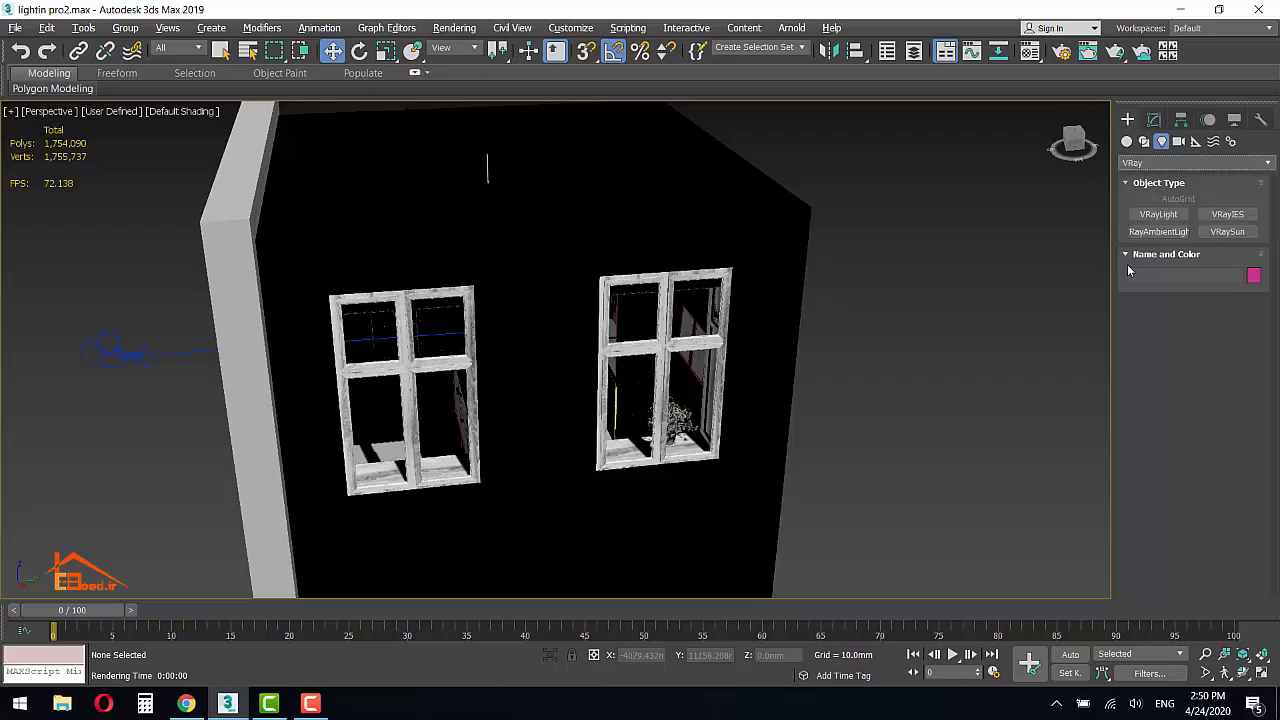
# Step: Create a plane VRayLight with AutoGrid on the outer wall, covering the window beside the open wall area, about 1349 × 2189 mm
pyautogui.click(1165, 214)
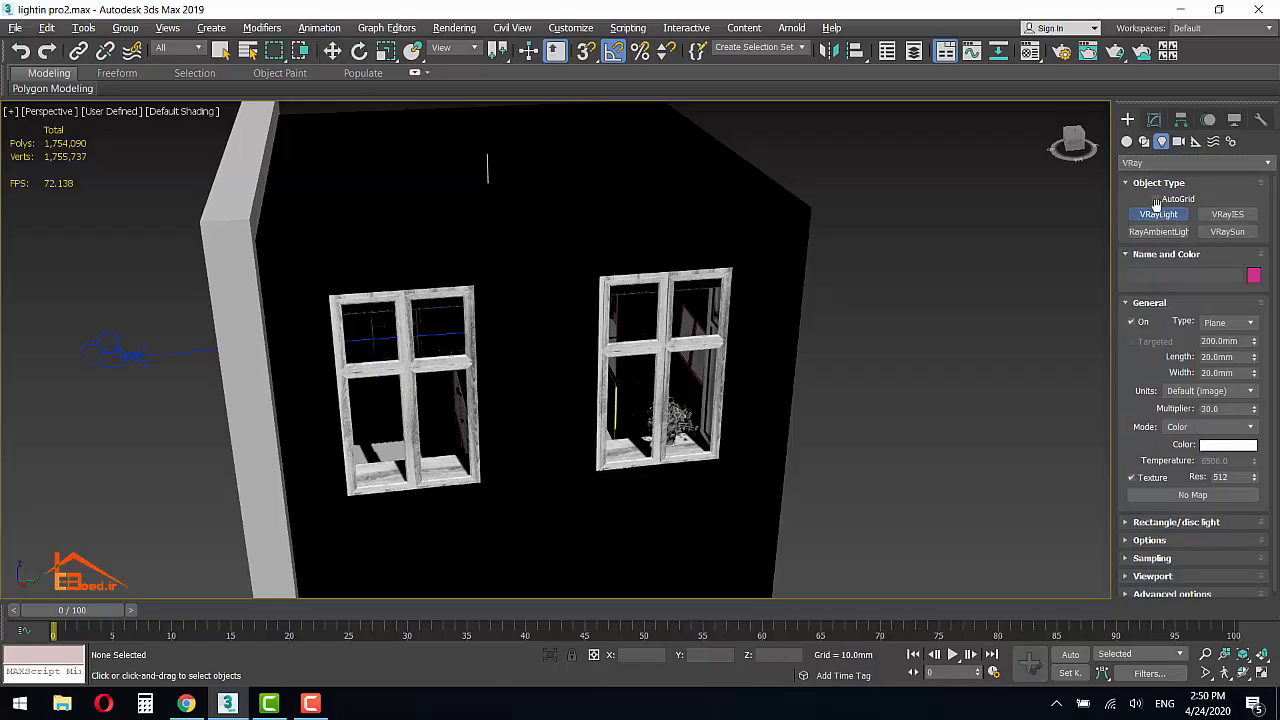
pyautogui.click(1156, 199)
pyautogui.keyDown('alt'); pyautogui.moveTo(460, 313); pyautogui.dragTo(480, 220, button='middle'); pyautogui.keyUp('alt')
pyautogui.moveTo(522, 131); pyautogui.dragTo(668, 370)
pyautogui.press('w')
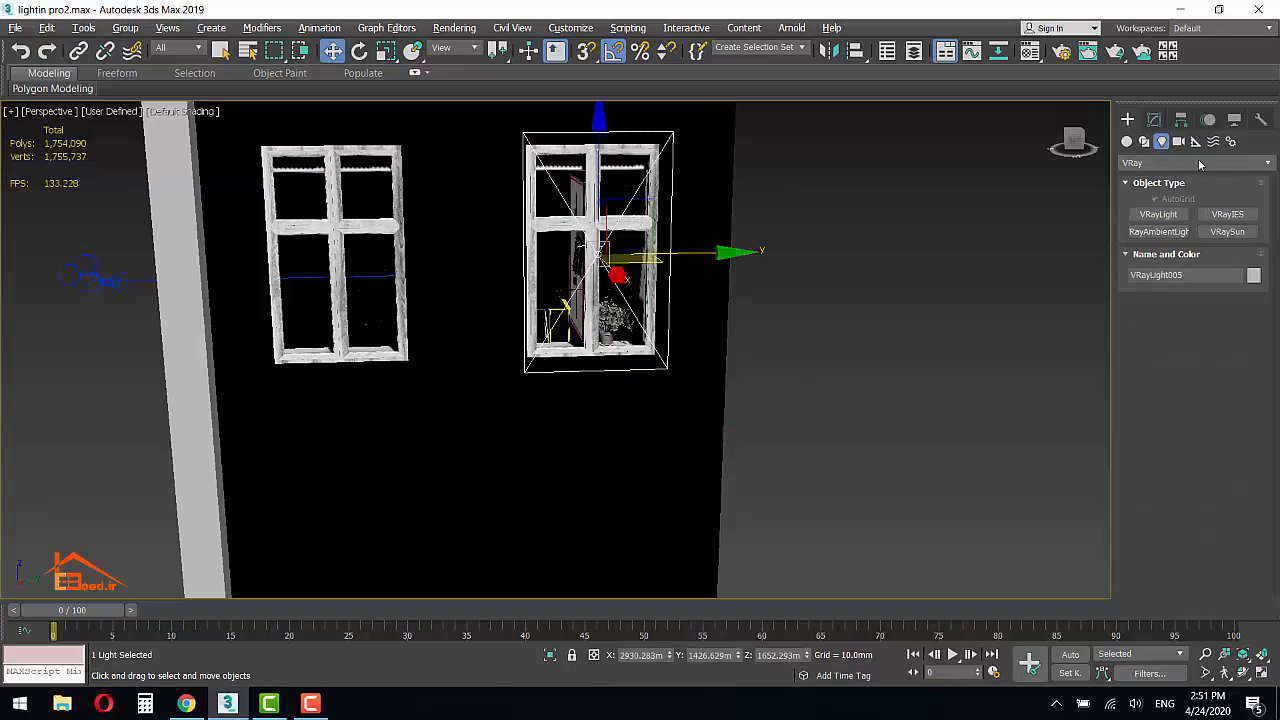
# Step: Move the light along X into the window opening to about 2769 mm and clone it as an instance onto the other window
pyautogui.keyDown('alt'); pyautogui.moveTo(760, 277); pyautogui.dragTo(678, 295, button='middle'); pyautogui.keyUp('alt')
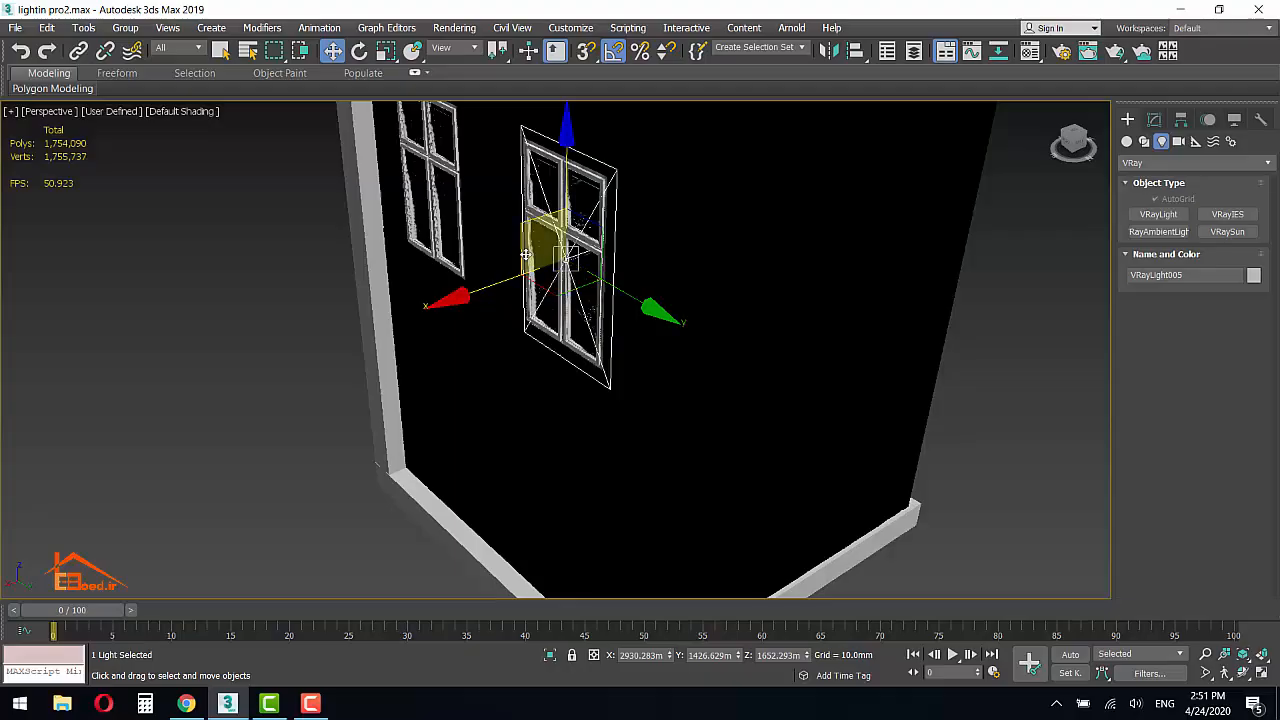
pyautogui.keyDown('alt'); pyautogui.moveTo(560, 265); pyautogui.dragTo(426, 320, button='middle'); pyautogui.keyUp('alt')
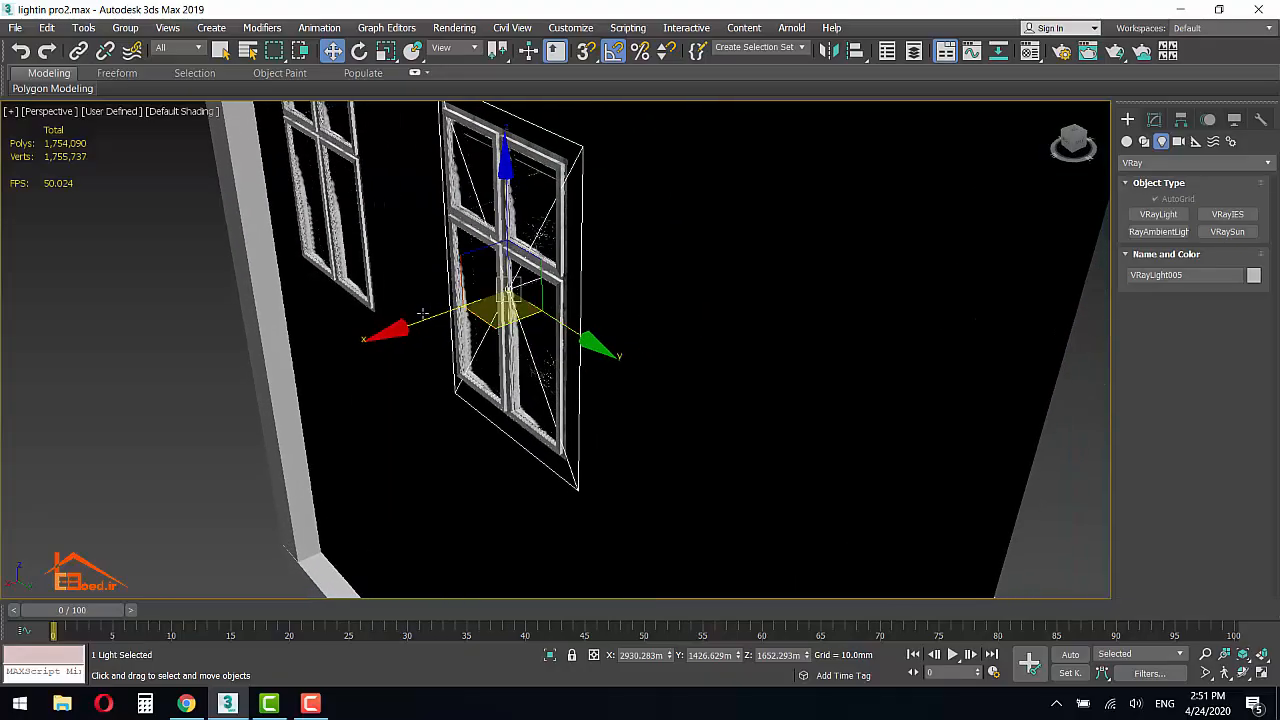
pyautogui.moveTo(423, 318); pyautogui.dragTo(445, 328)
pyautogui.keyDown('alt'); pyautogui.moveTo(445, 328); pyautogui.dragTo(577, 353, button='middle'); pyautogui.keyUp('alt')
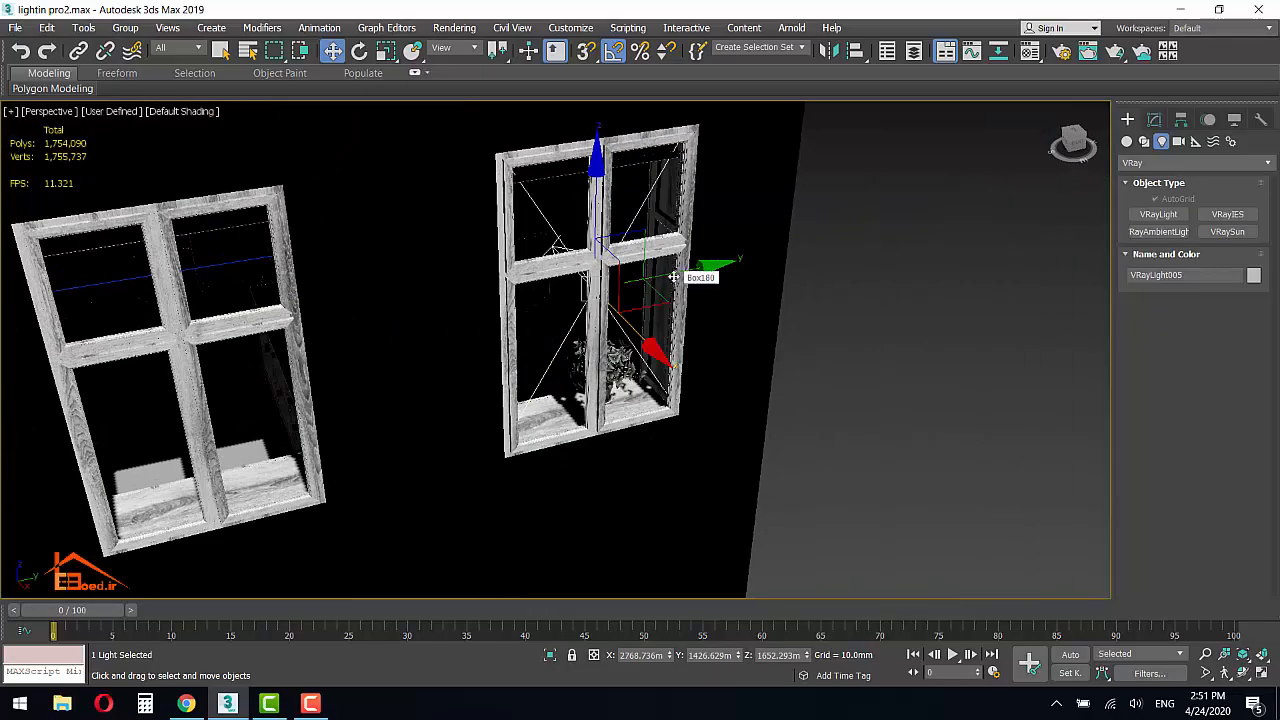
pyautogui.moveTo(664, 257)
pyautogui.mouseDown()
pyautogui.moveTo(505, 305)
pyautogui.moveTo(282, 346)
pyautogui.mouseUp()
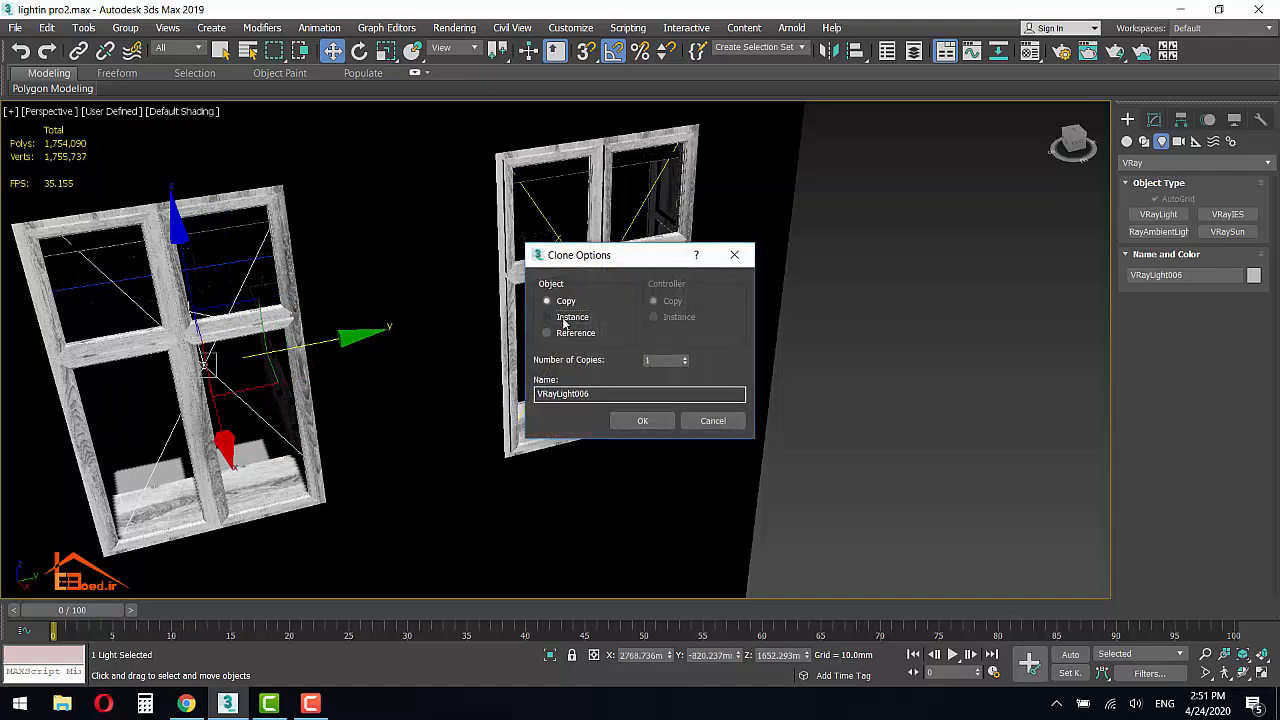
pyautogui.click(641, 423)
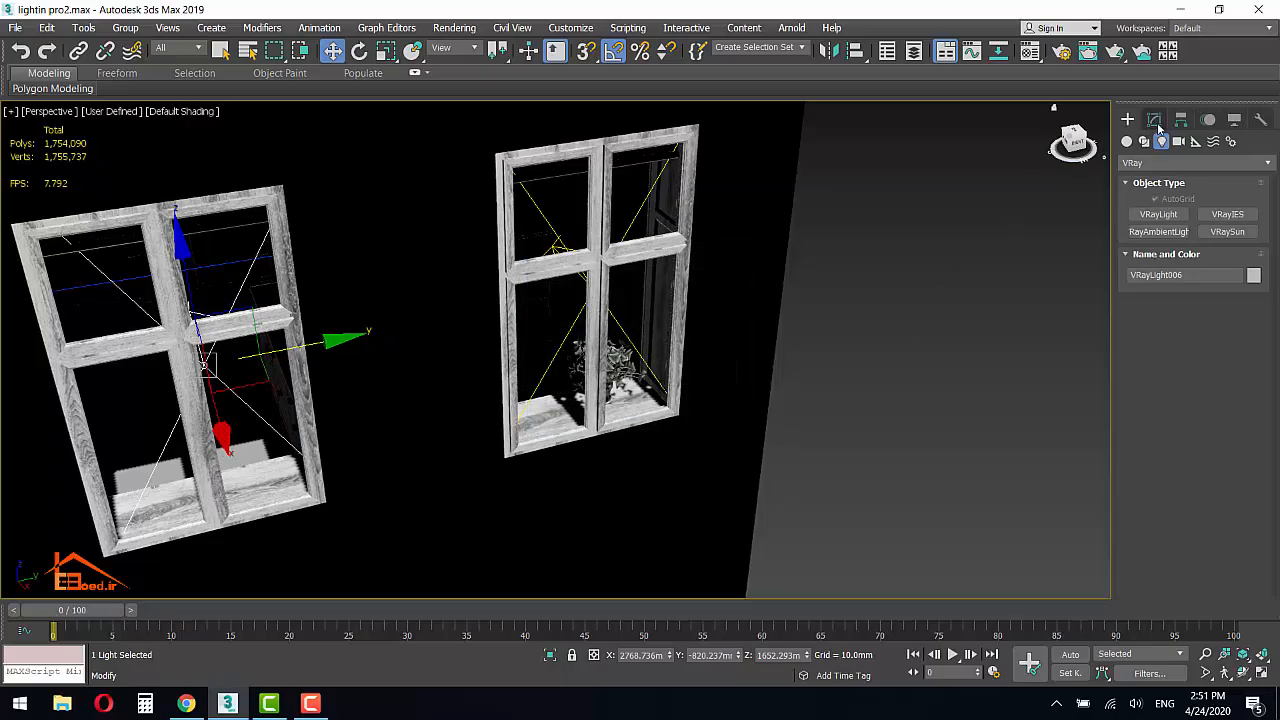
# Step: Turn on the Skylight portal option for the instanced window lights
pyautogui.click(1155, 121)
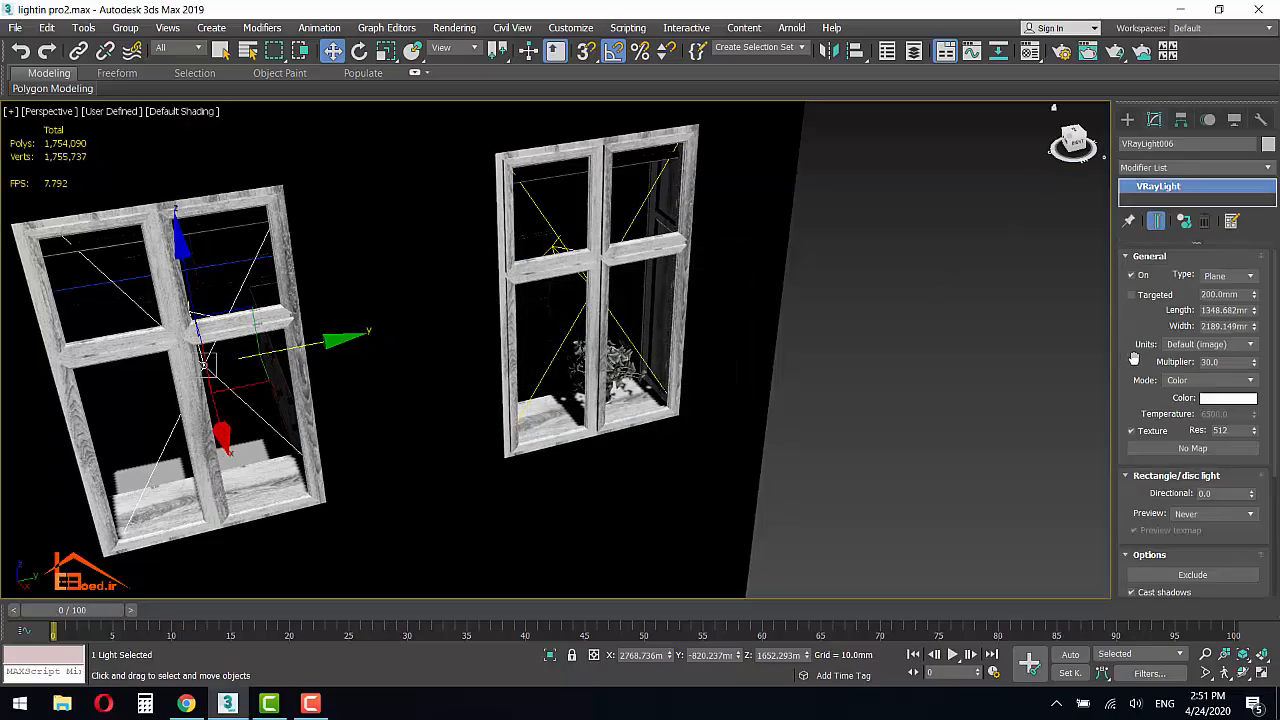
pyautogui.scroll(-5, 1134, 358)
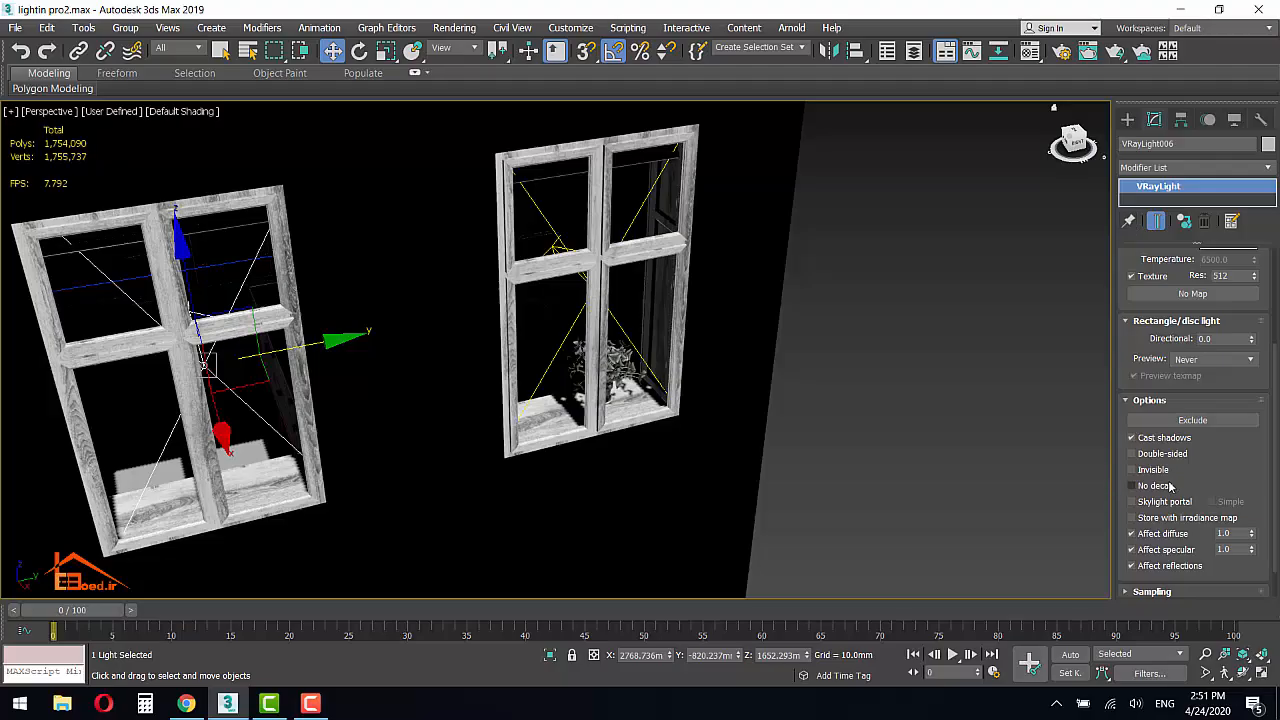
pyautogui.scroll(-1, 1195, 470)
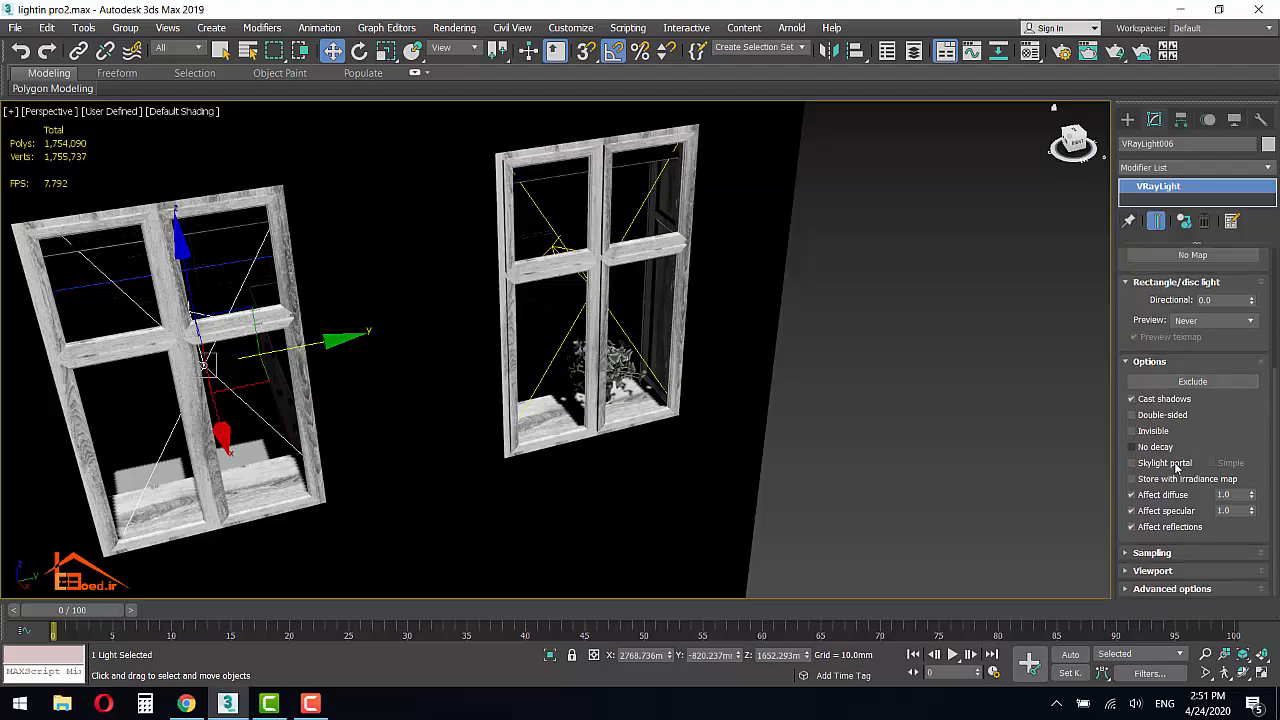
pyautogui.click(1172, 464)
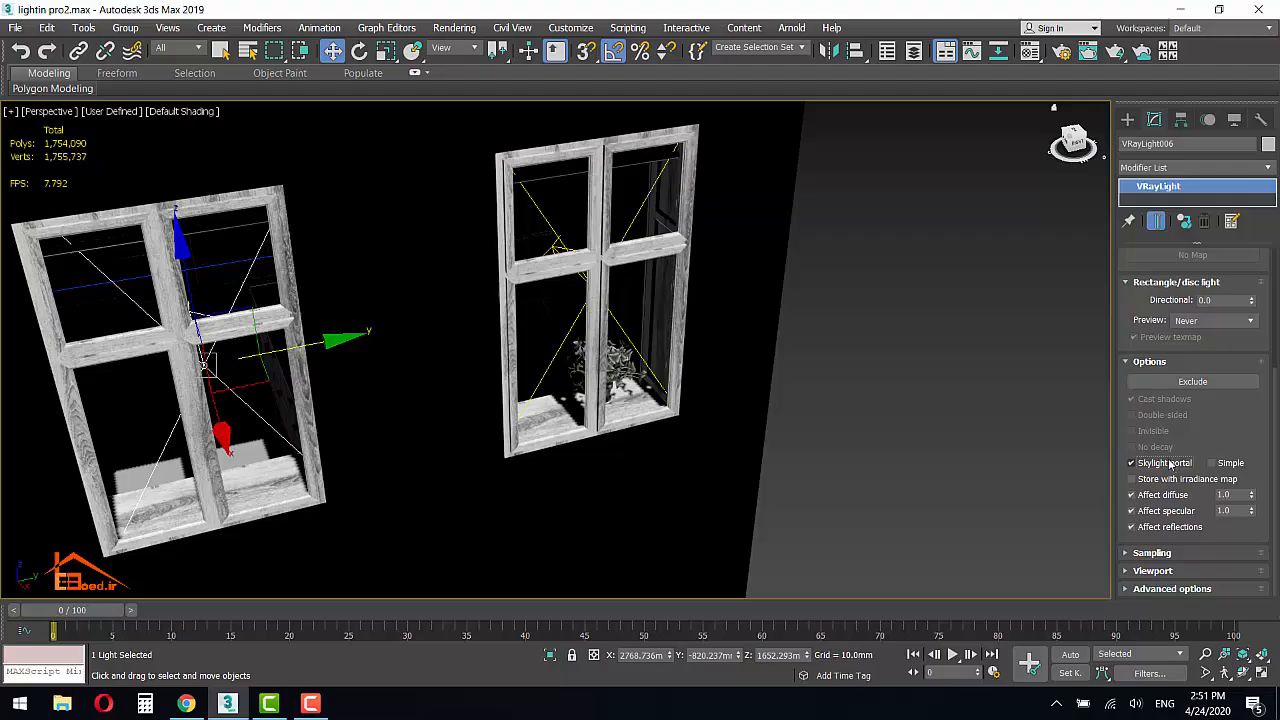
# Step: Create another plane VRayLight, about 1280 × 853 mm, over the upper half of the window that received the first light
pyautogui.scroll(-4, 825, 472)
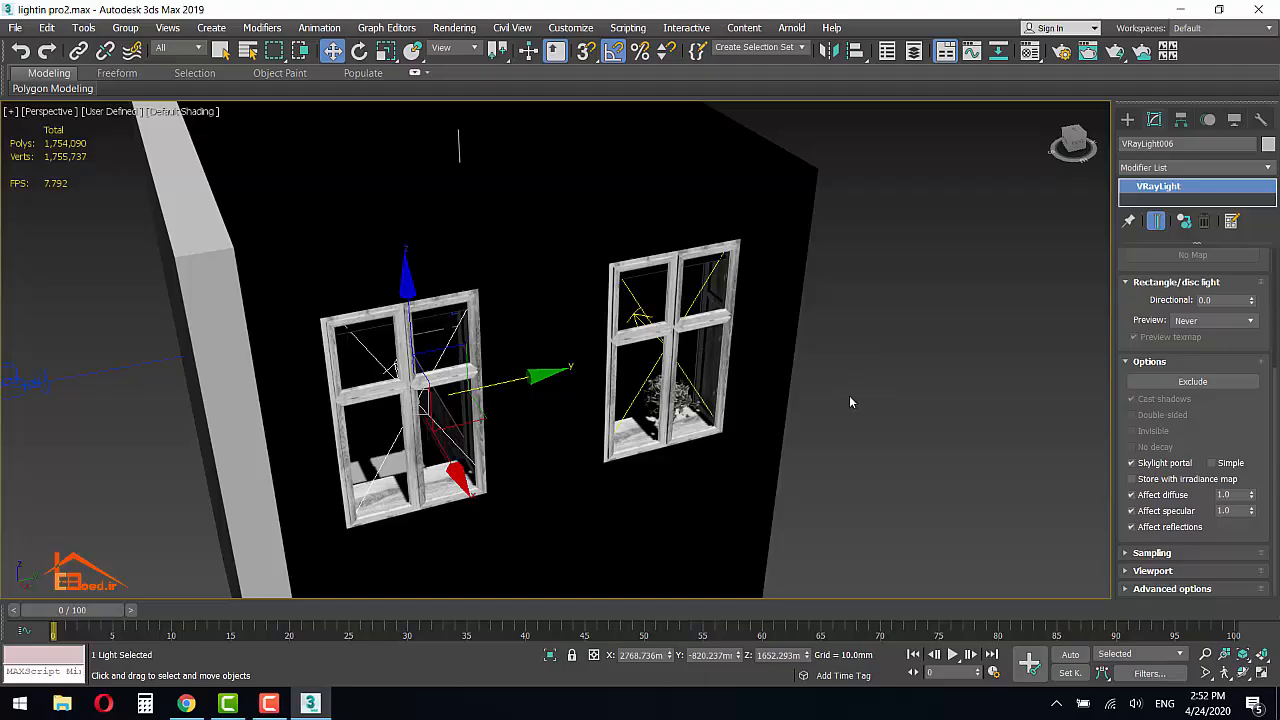
pyautogui.moveTo(879, 396); pyautogui.dragTo(882, 392, button='middle')
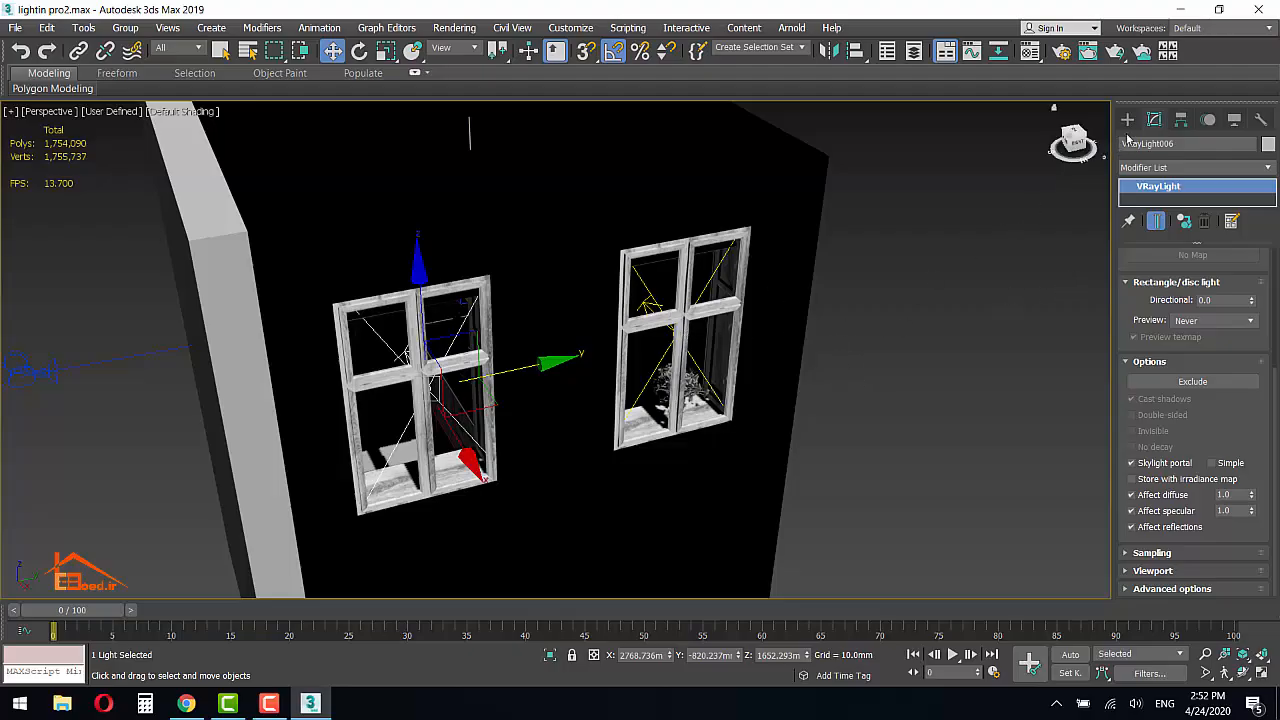
pyautogui.click(1127, 119)
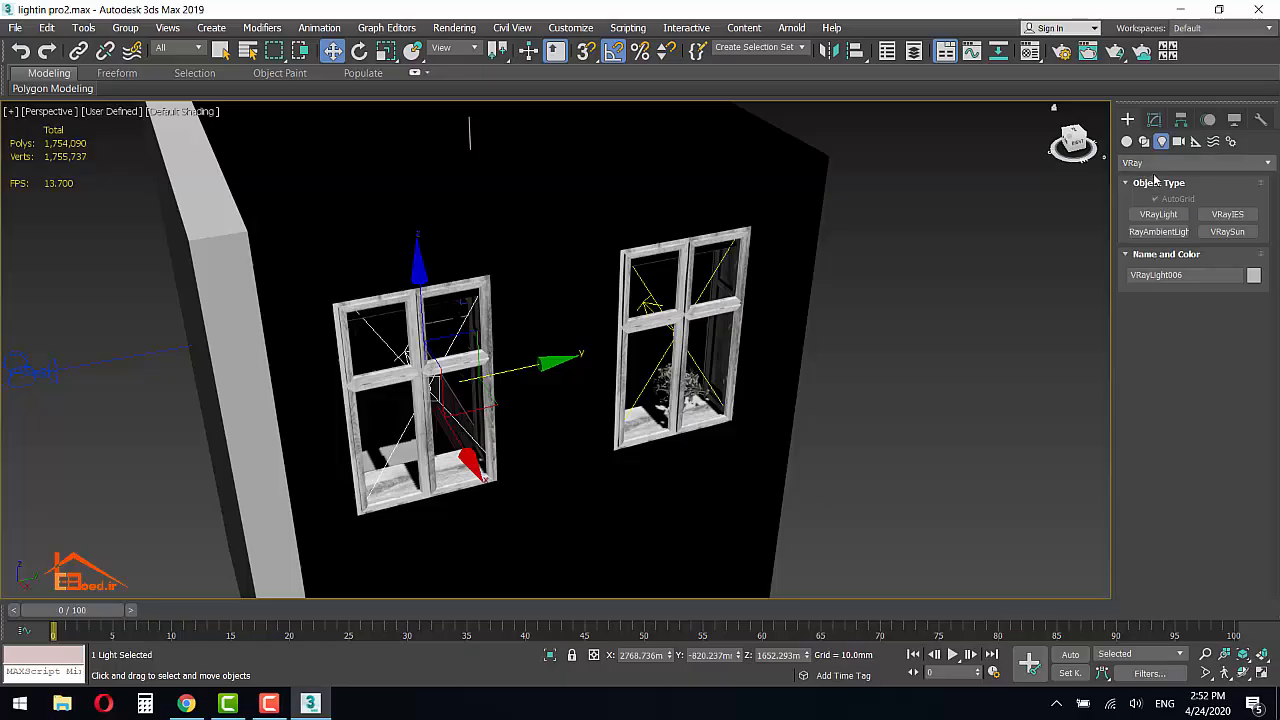
pyautogui.click(1158, 214)
pyautogui.keyDown('alt'); pyautogui.moveTo(556, 288); pyautogui.dragTo(650, 237, button='middle'); pyautogui.keyUp('alt')
pyautogui.moveTo(630, 242); pyautogui.dragTo(792, 347)
pyautogui.press('w')
# Step: Tilt the new light to aim downward into the window and move it outside the wall along X to about 3254 mm
pyautogui.keyDown('alt'); pyautogui.moveTo(806, 416); pyautogui.dragTo(664, 430, button='middle'); pyautogui.keyUp('alt')
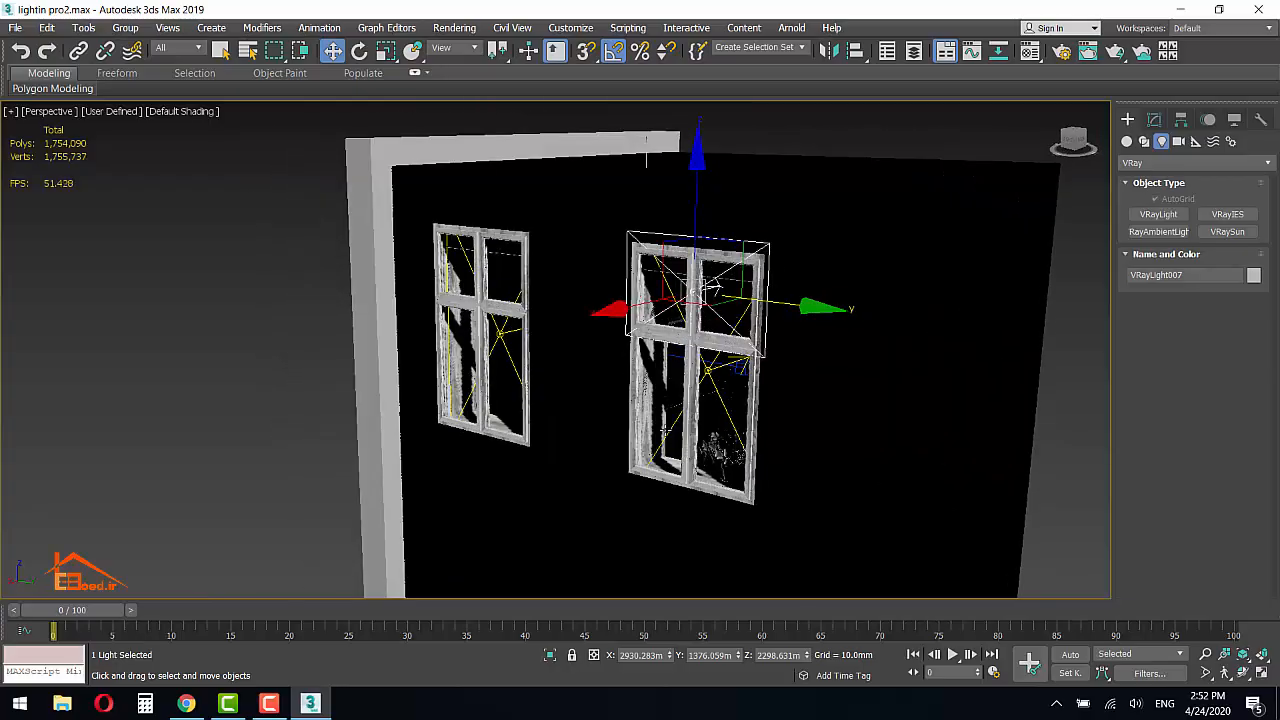
pyautogui.press('e')
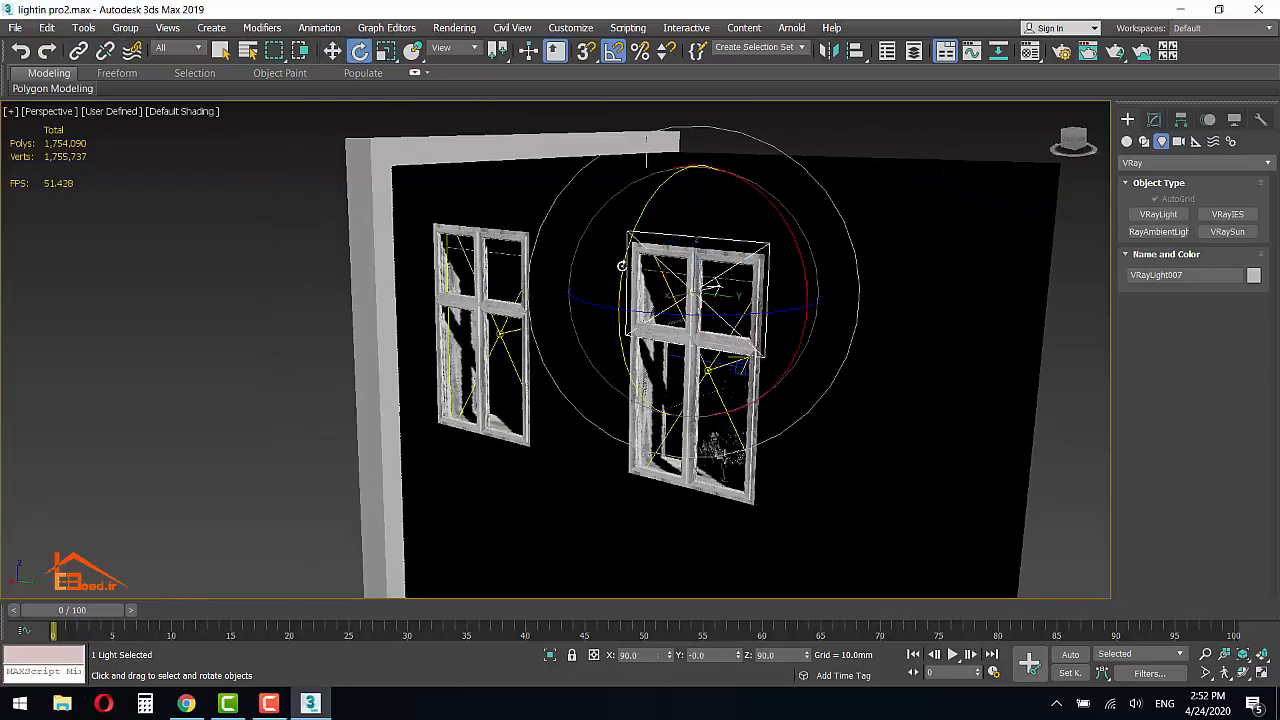
pyautogui.moveTo(620, 263); pyautogui.dragTo(626, 228)
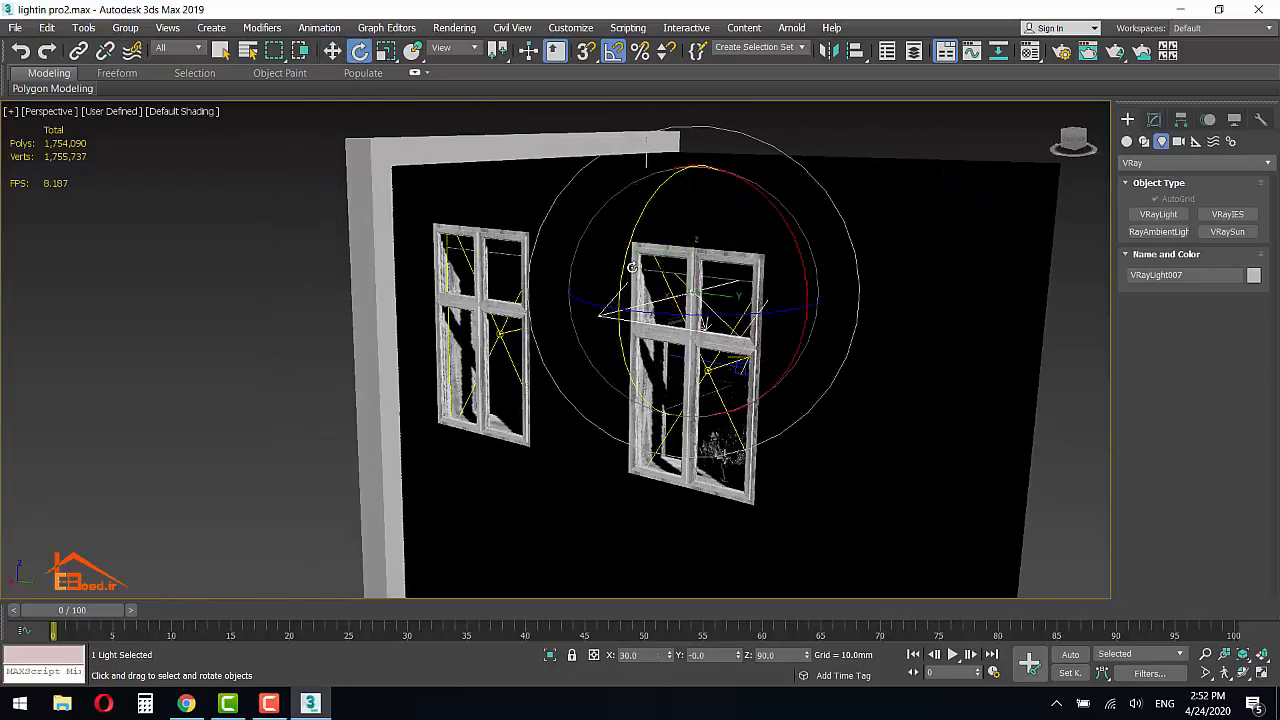
pyautogui.press('w')
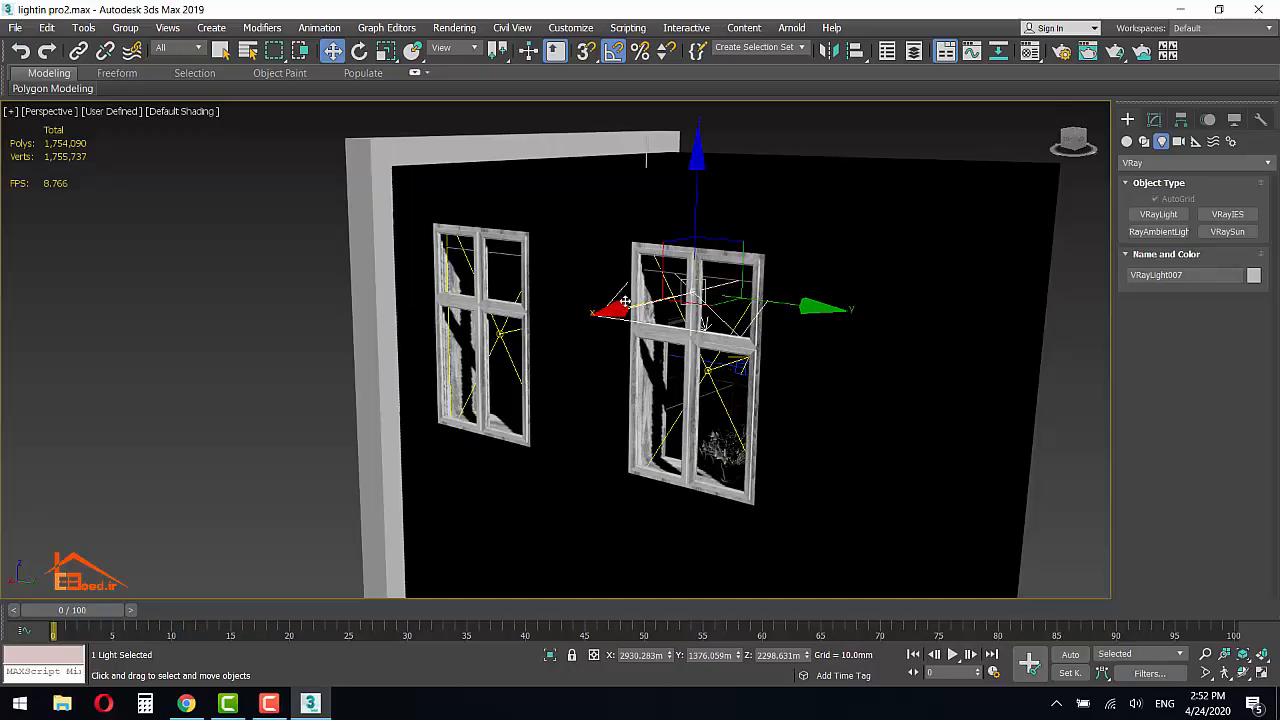
pyautogui.moveTo(648, 302); pyautogui.dragTo(619, 301)
pyautogui.press('e')
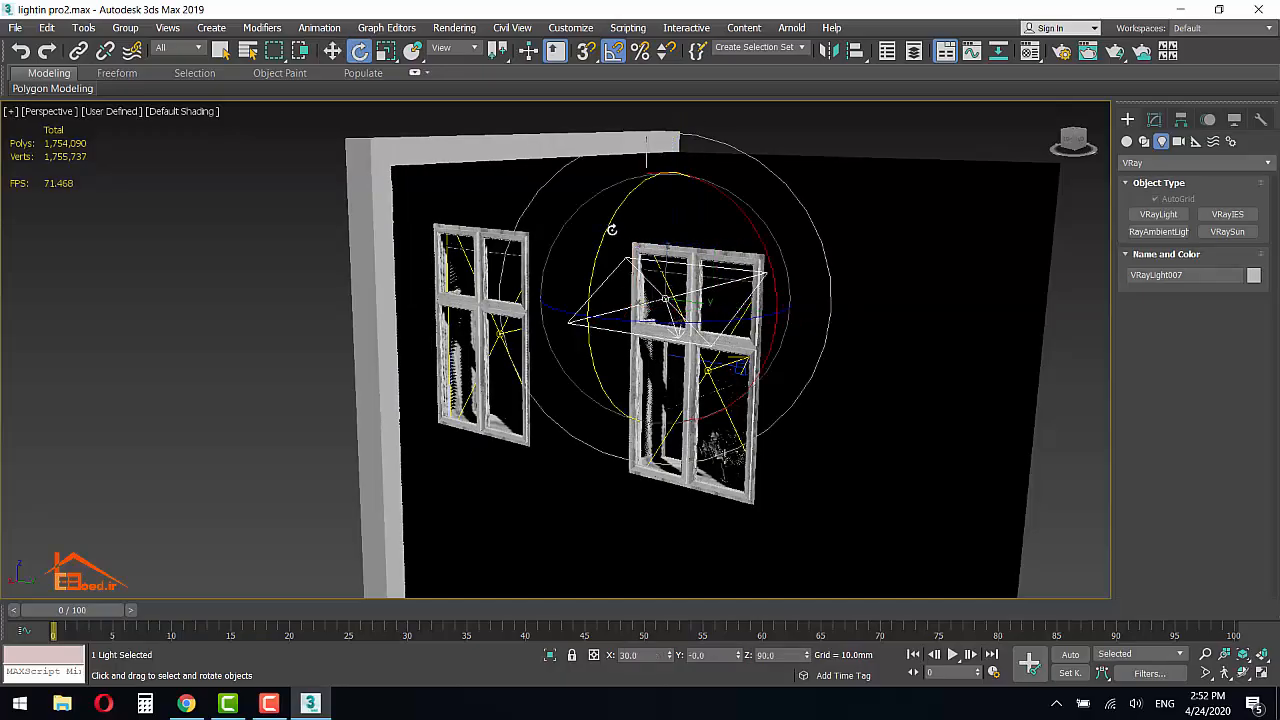
pyautogui.moveTo(606, 226); pyautogui.dragTo(600, 240)
pyautogui.press('w')
pyautogui.keyDown('alt'); pyautogui.moveTo(560, 293); pyautogui.dragTo(534, 288, button='middle'); pyautogui.keyUp('alt')
pyautogui.moveTo(551, 299); pyautogui.dragTo(559, 301)
pyautogui.keyDown('alt'); pyautogui.moveTo(575, 331); pyautogui.dragTo(760, 305, button='middle'); pyautogui.keyUp('alt')
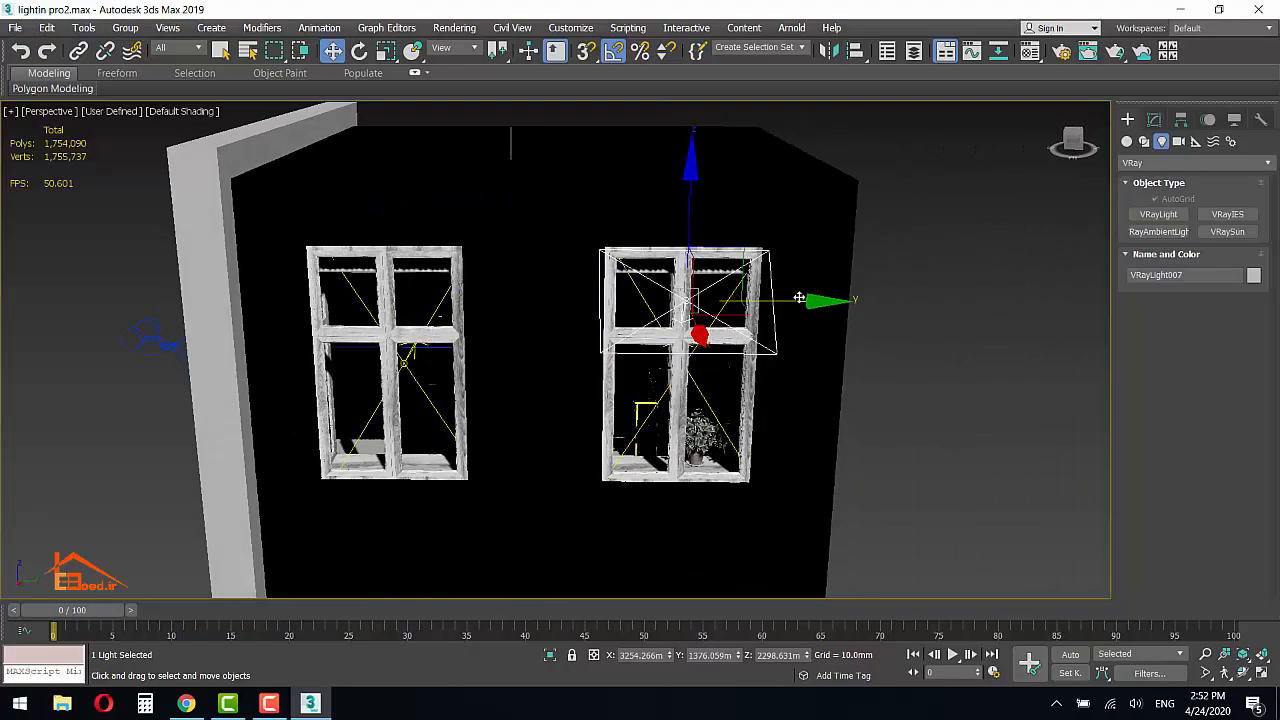
# Step: Clone the tilted light as one instance in front of the other window and nudge it about 31 mm along Y
pyautogui.keyDown('shift'); pyautogui.moveTo(799, 297); pyautogui.dragTo(484, 310); pyautogui.keyUp('shift')
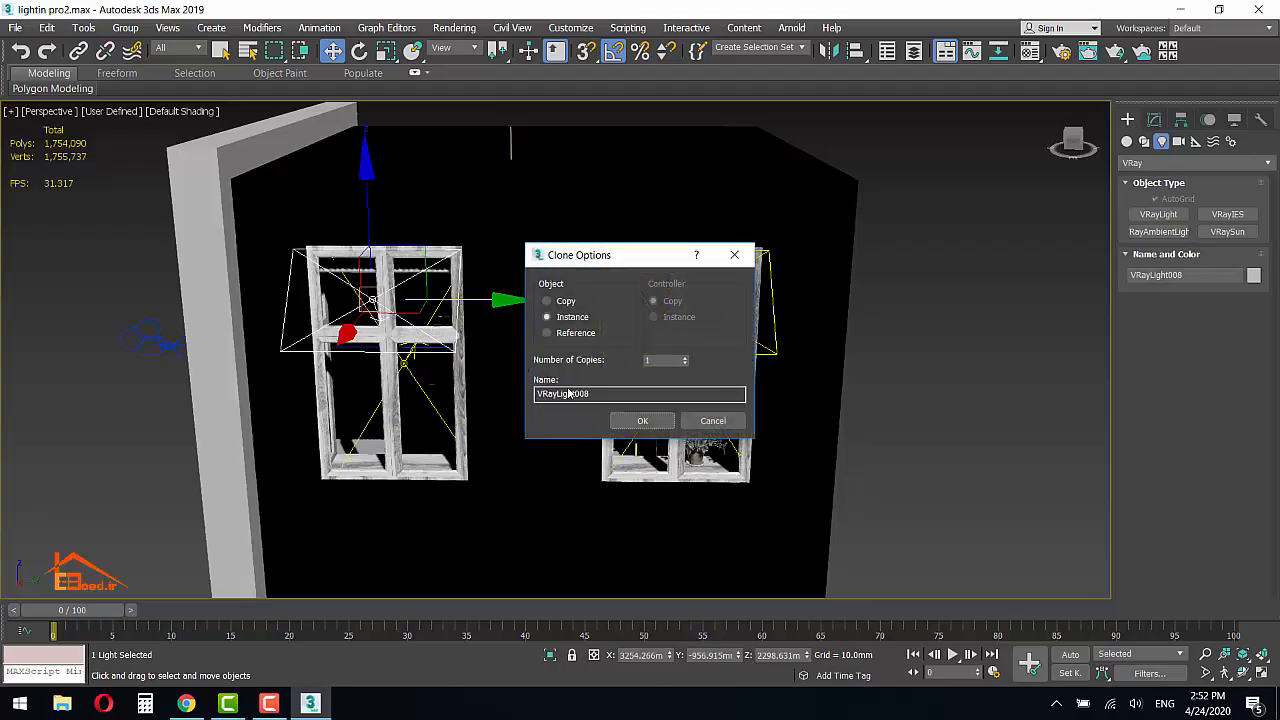
pyautogui.click(640, 421)
pyautogui.keyDown('alt'); pyautogui.moveTo(640, 421); pyautogui.dragTo(493, 283, button='middle'); pyautogui.keyUp('alt')
pyautogui.moveTo(494, 282); pyautogui.dragTo(498, 281)
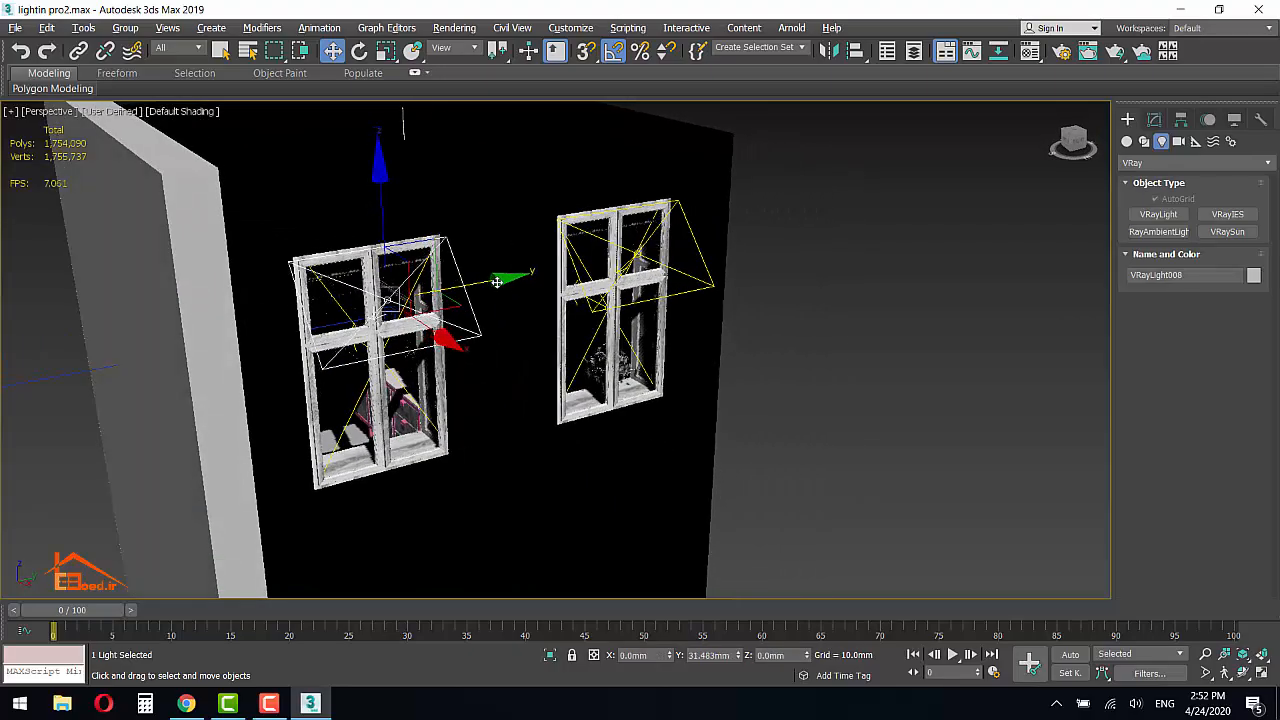
# Step: Set the tilted window lights' multiplier to 100
pyautogui.click(1152, 120)
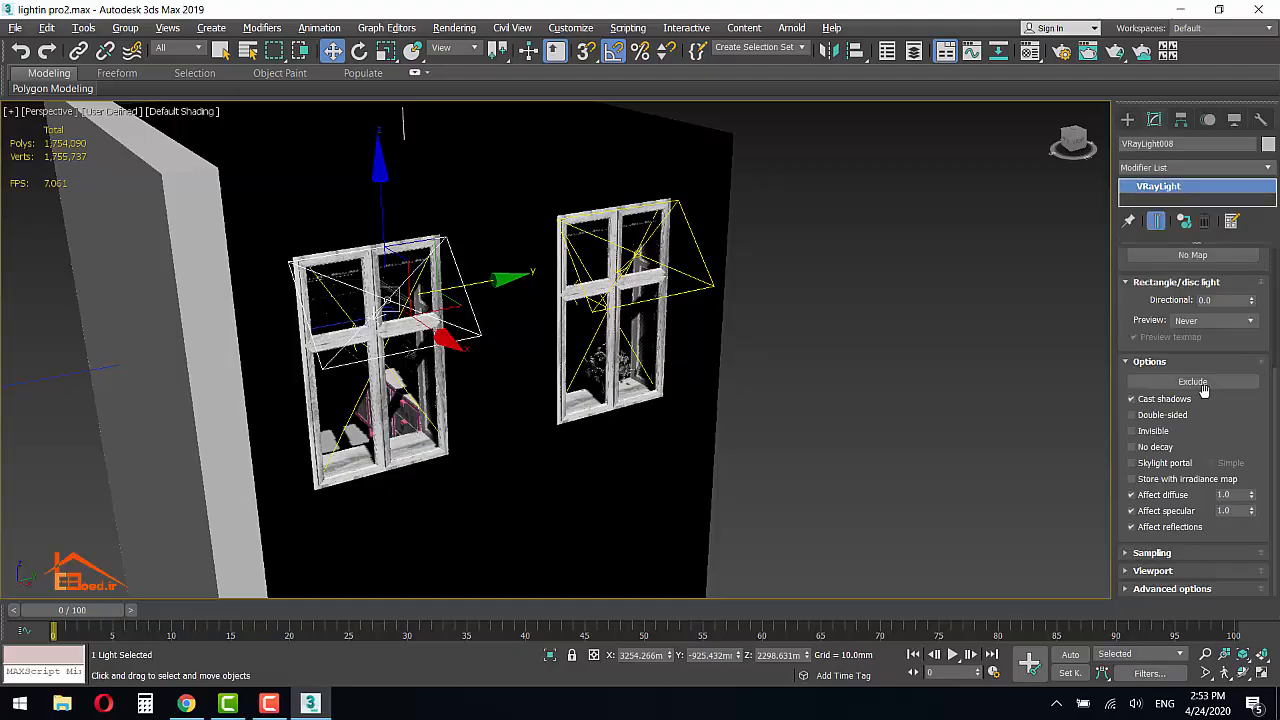
pyautogui.scroll(3, 1218, 392)
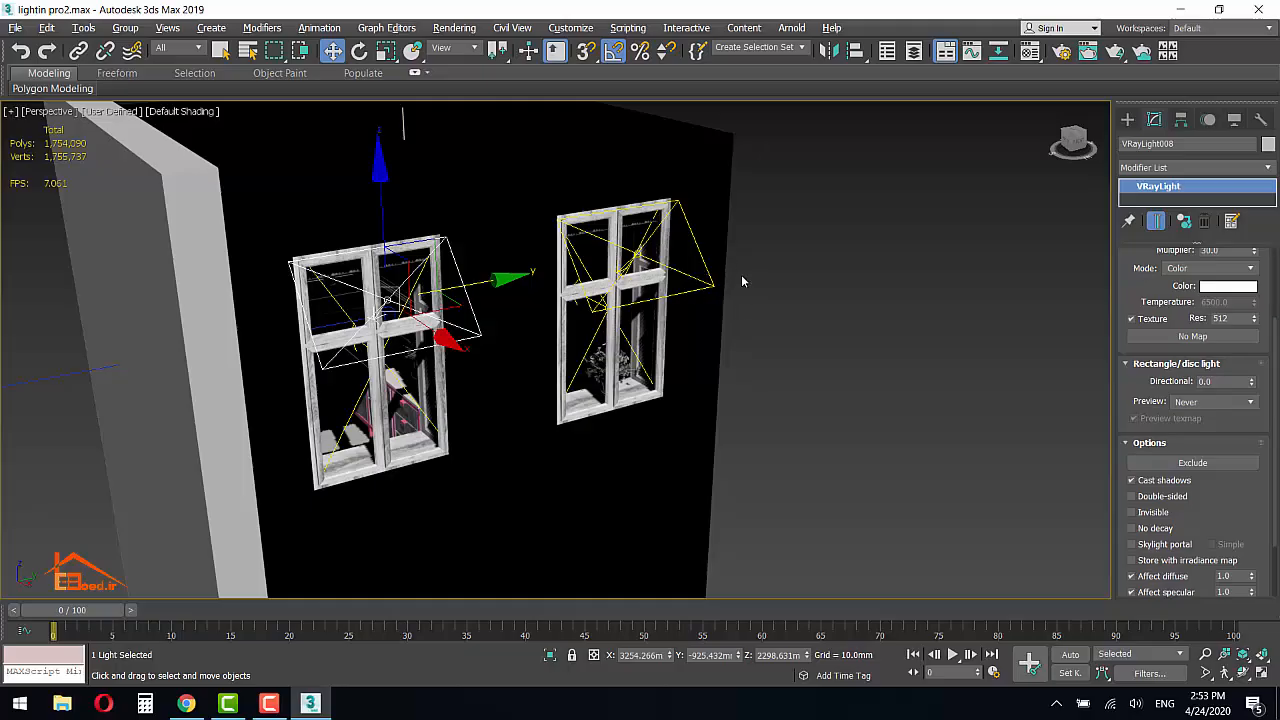
pyautogui.moveTo(1122, 292); pyautogui.dragTo(1133, 359)
pyautogui.doubleClick(1215, 317)
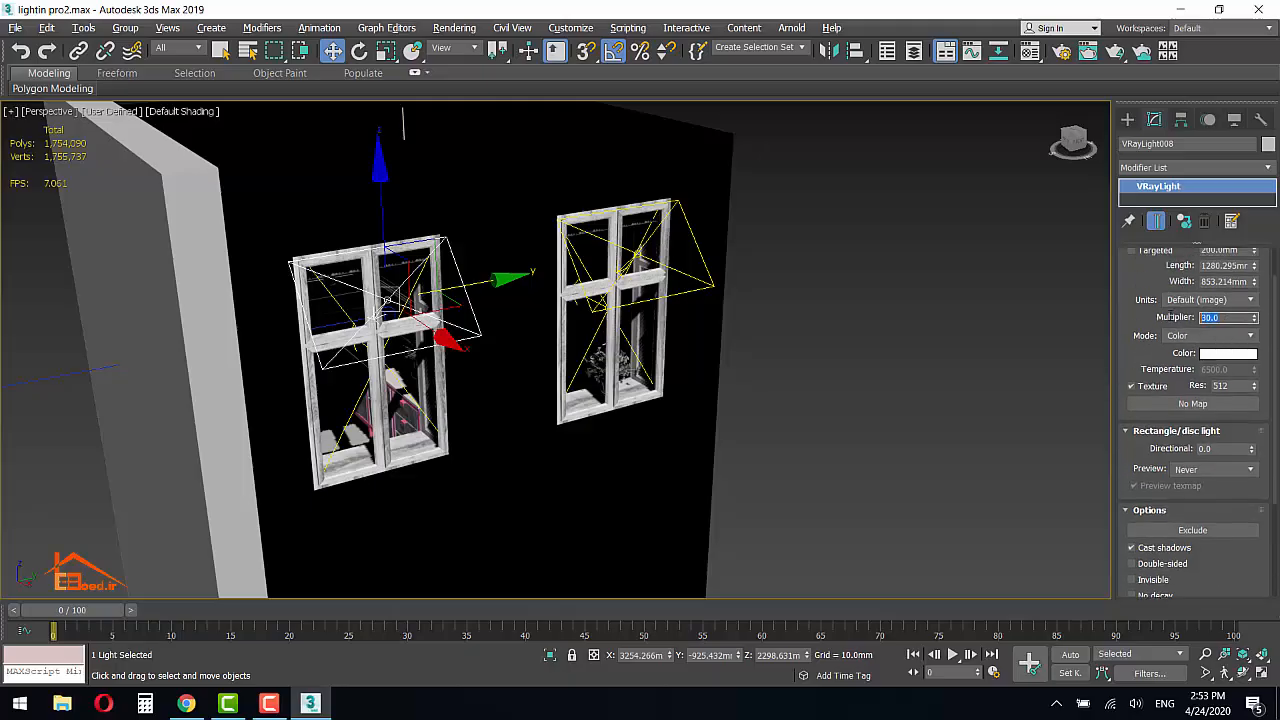
pyautogui.write('100')
pyautogui.press('Return')
# Step: Switch the viewport to the Camera001 view and display it with default shading instead of wireframe
pyautogui.moveTo(581, 280); pyautogui.dragTo(614, 271, button='middle')
pyautogui.scroll(-3, 613, 270)
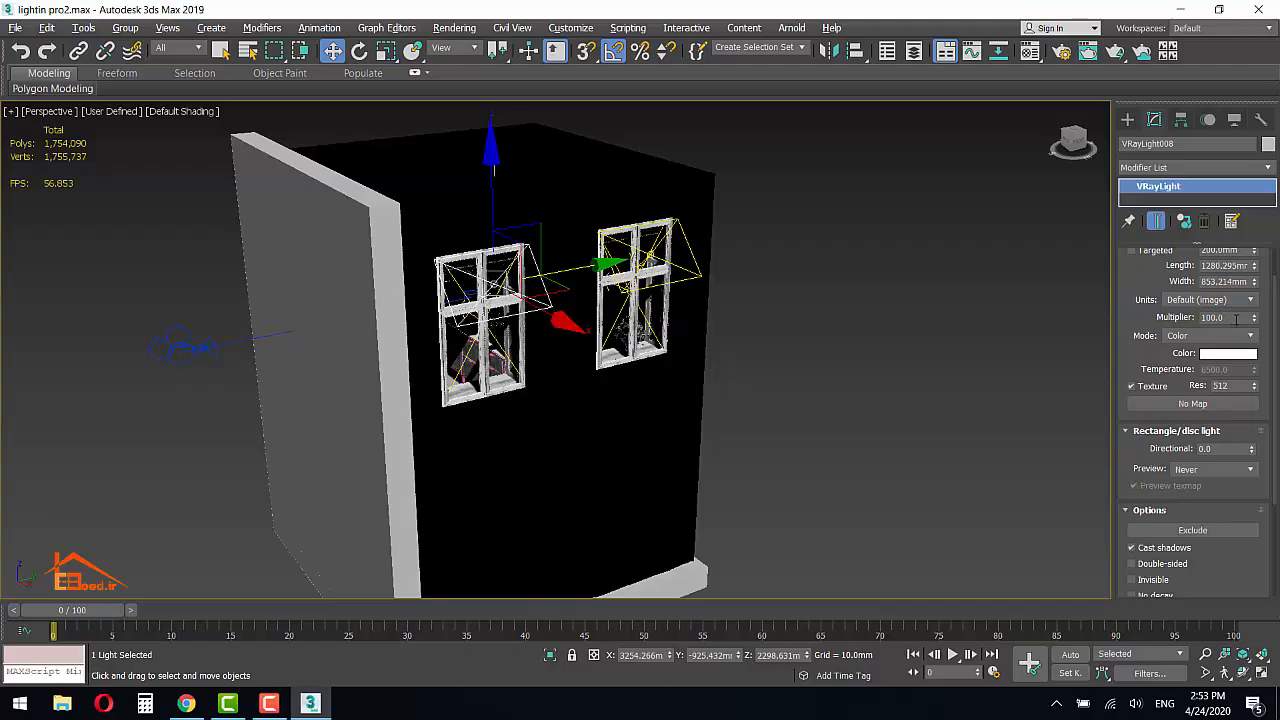
pyautogui.click(1236, 318)
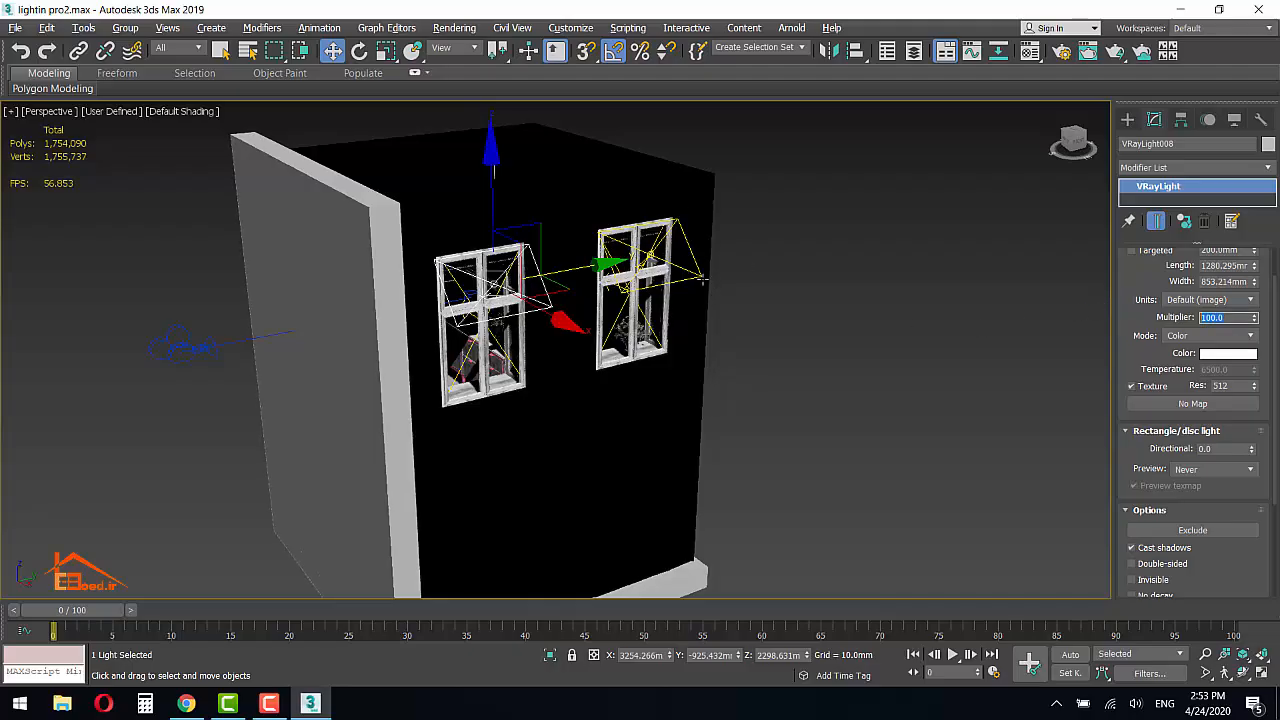
pyautogui.middleClick(788, 261)
pyautogui.press('c')
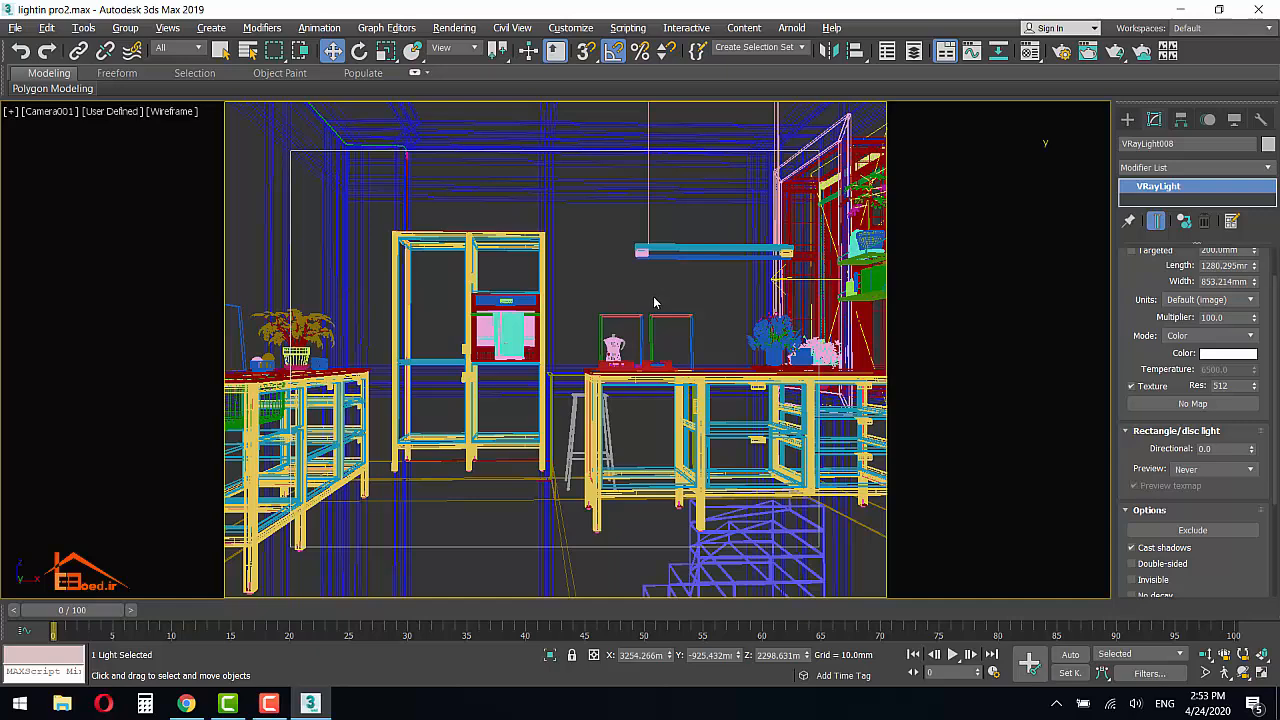
pyautogui.press('F3')
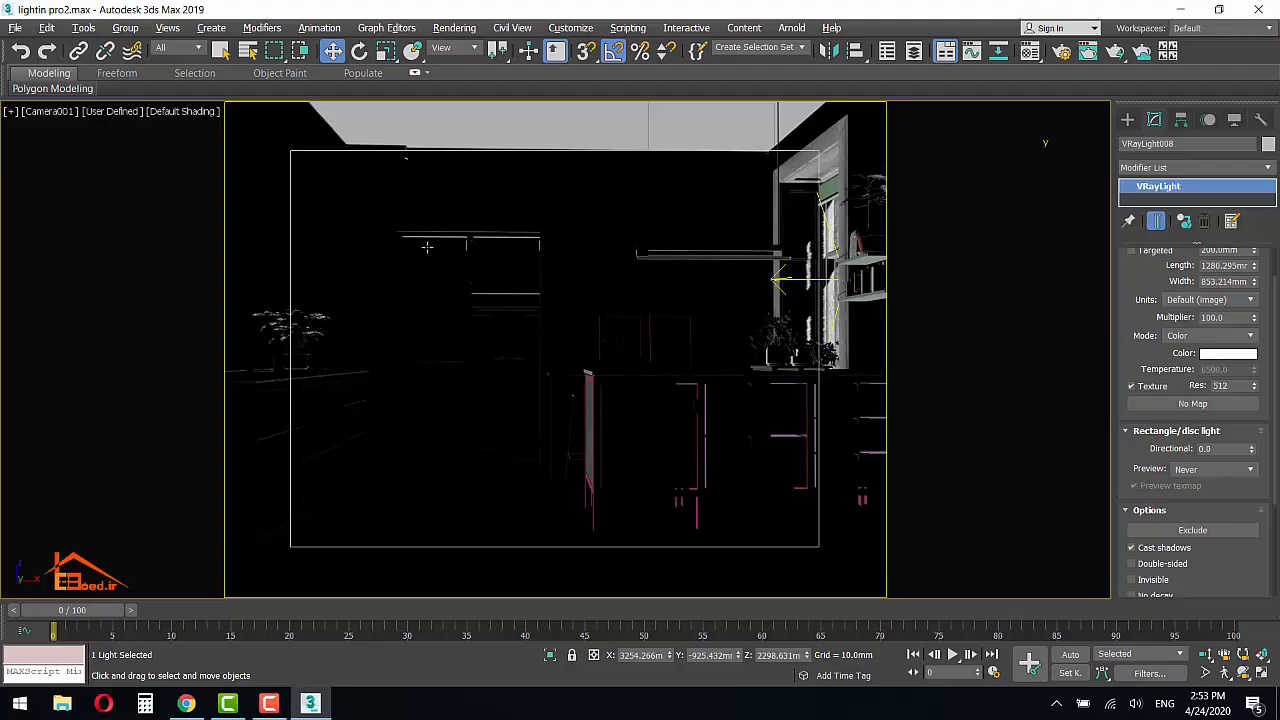
# Step: Turn off Shadows in the viewport per-view settings and apply the change
pyautogui.click(167, 27)
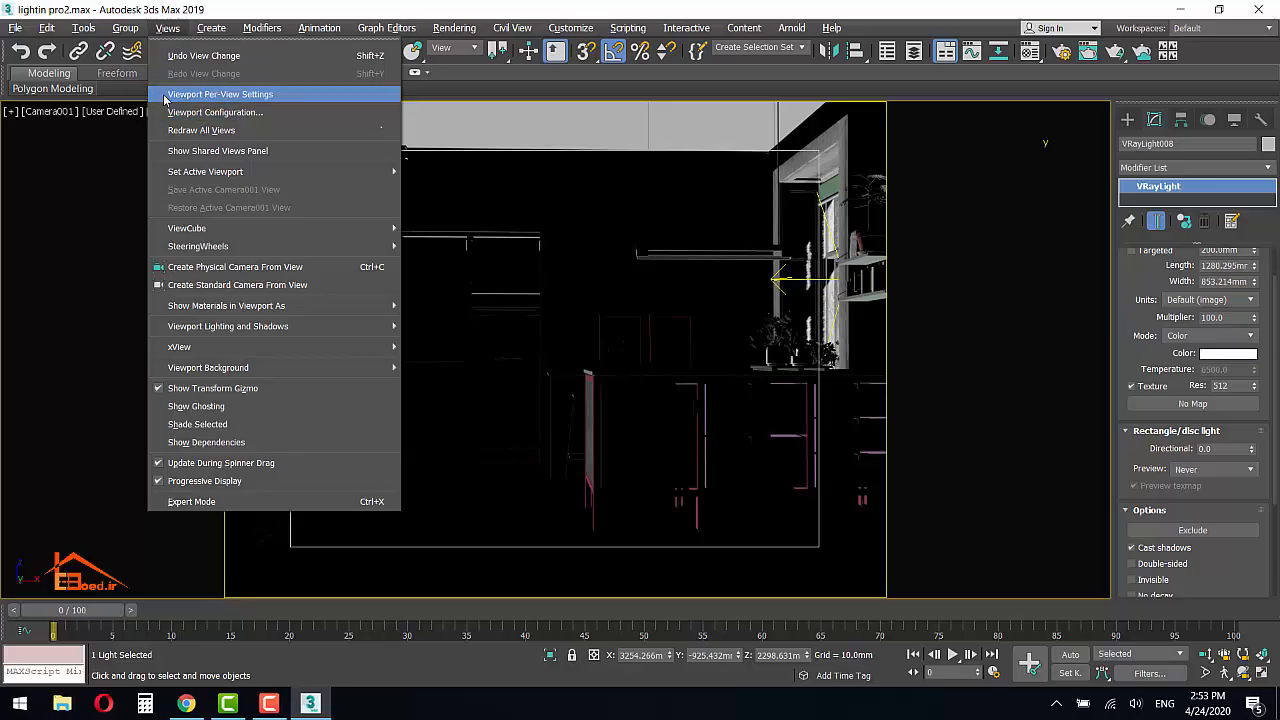
pyautogui.click(220, 94)
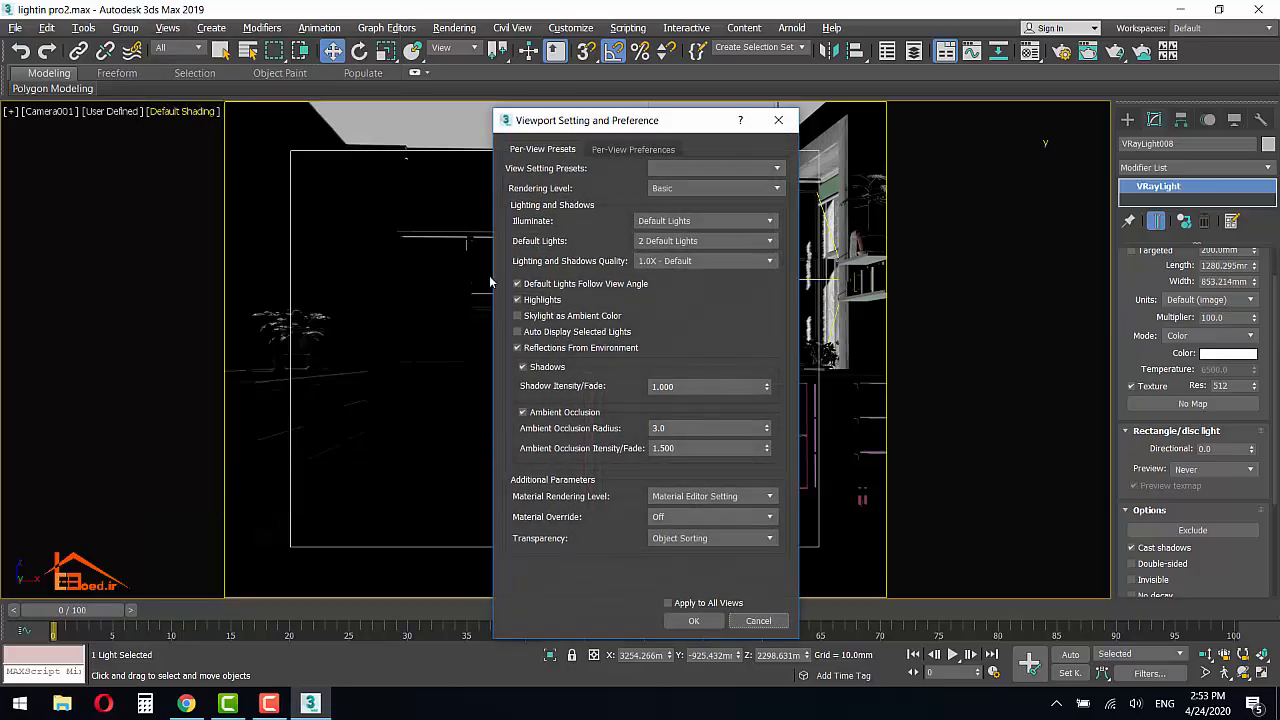
pyautogui.click(541, 368)
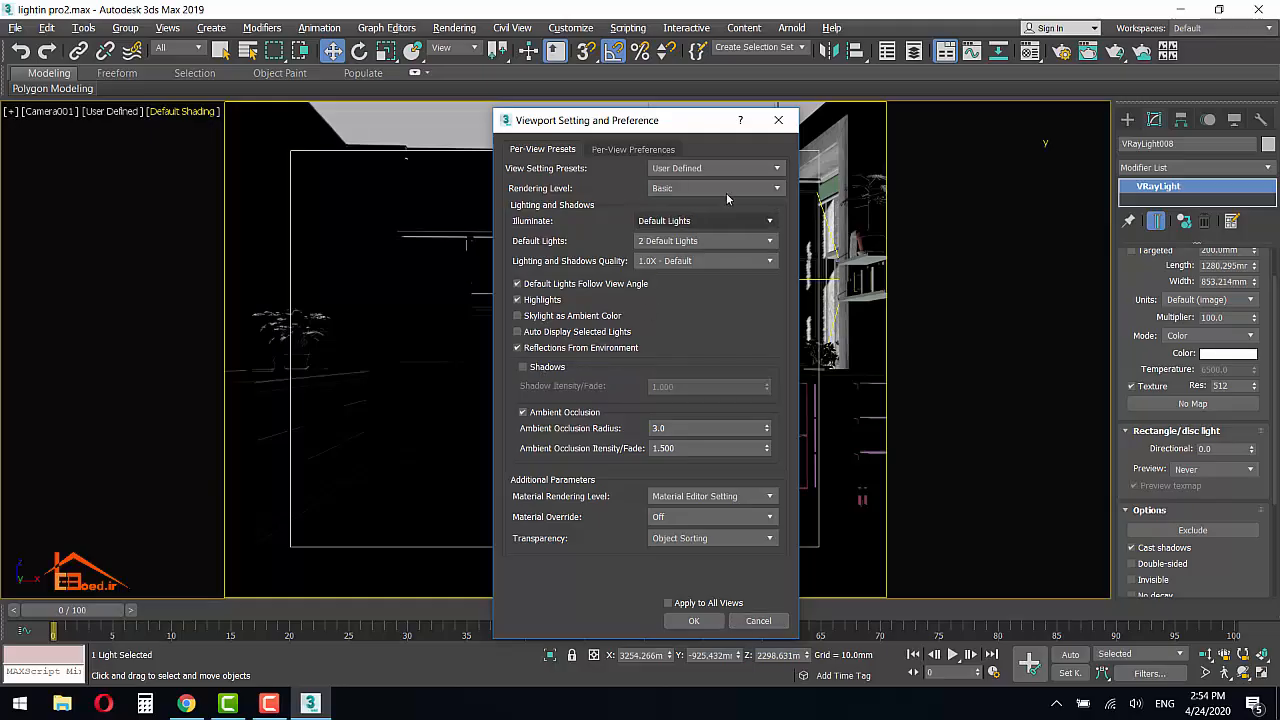
pyautogui.click(693, 620)
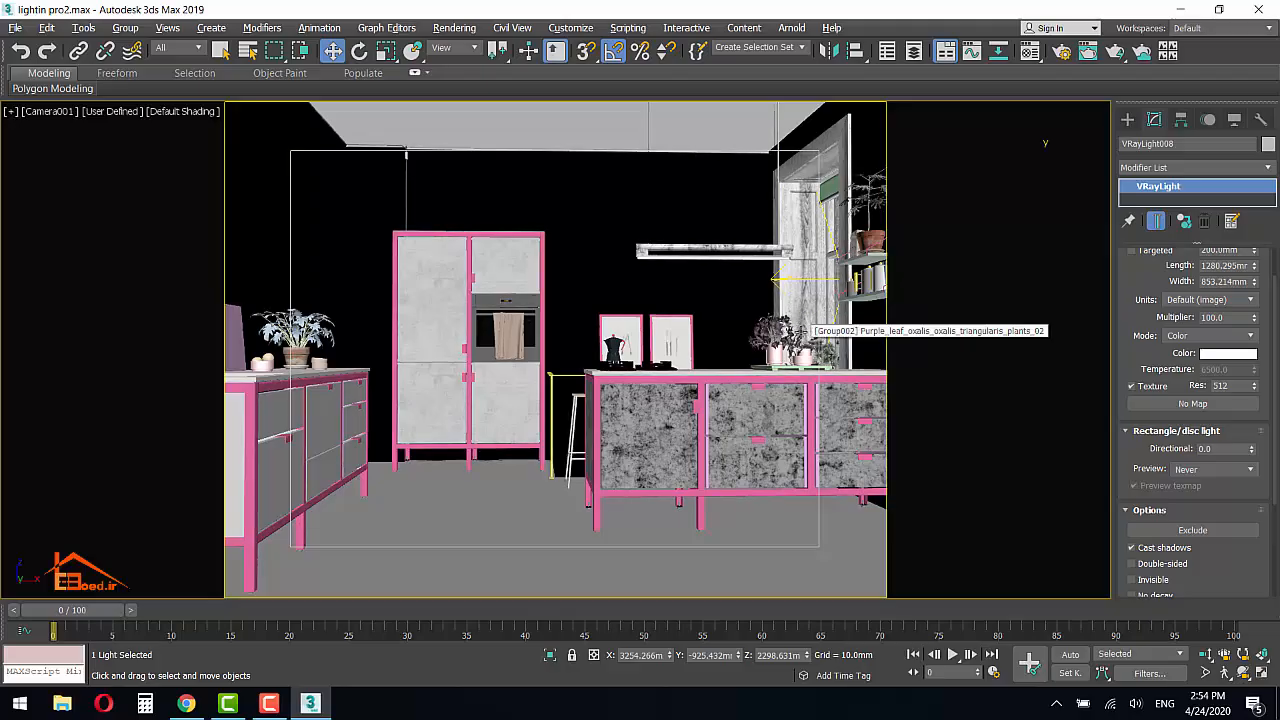
# Step: In the V-Ray render setup, set the image sampler type to Bucket and close the setup
pyautogui.click(1061, 51)
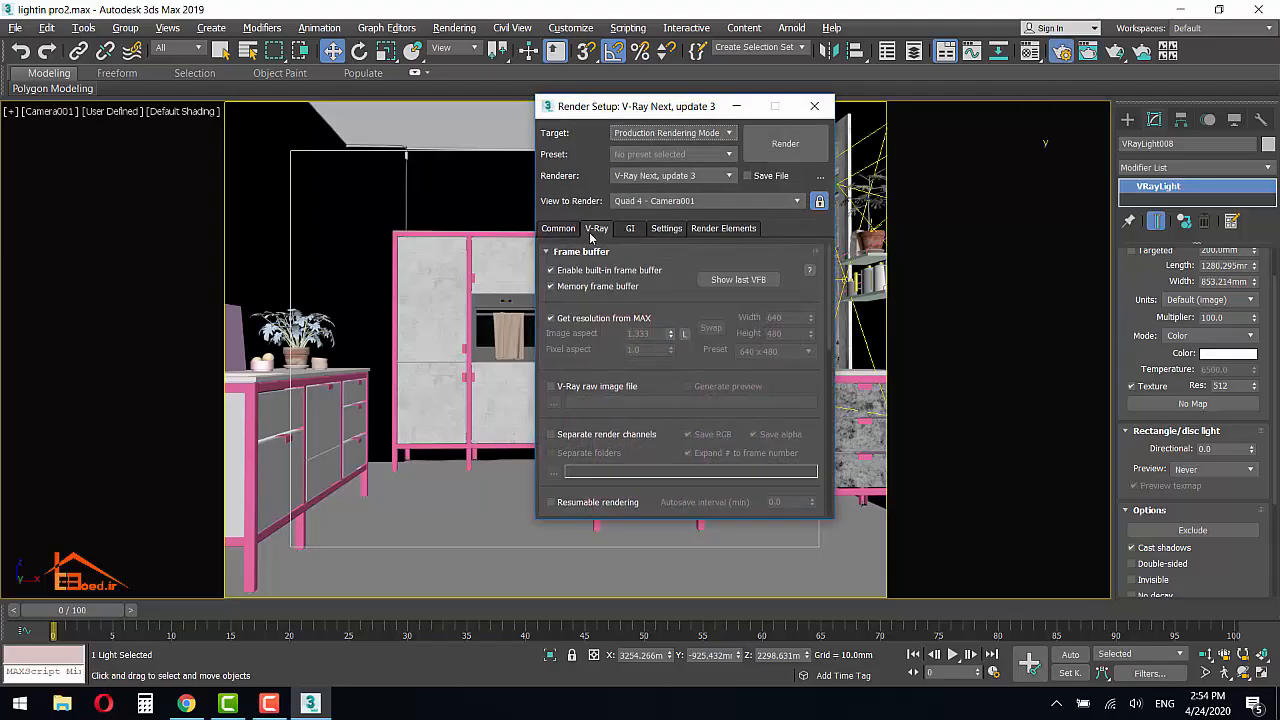
pyautogui.moveTo(635, 272); pyautogui.dragTo(661, 48)
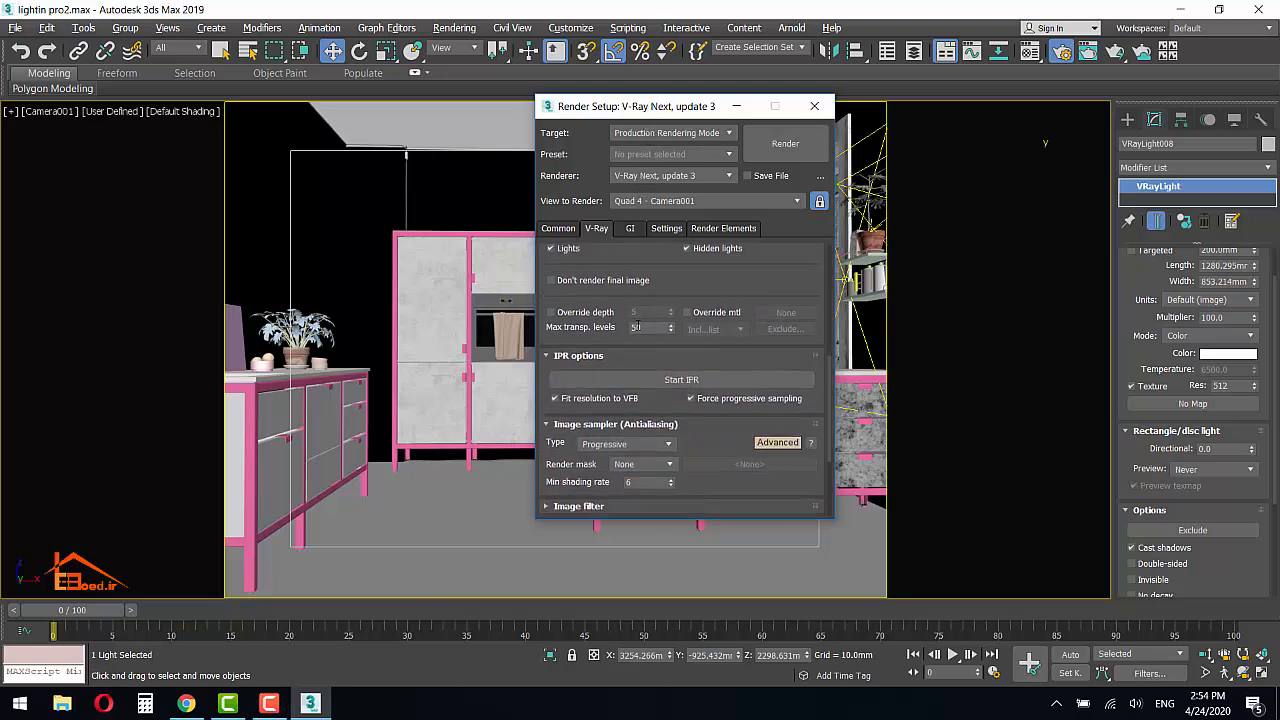
pyautogui.moveTo(634, 330); pyautogui.dragTo(638, 263)
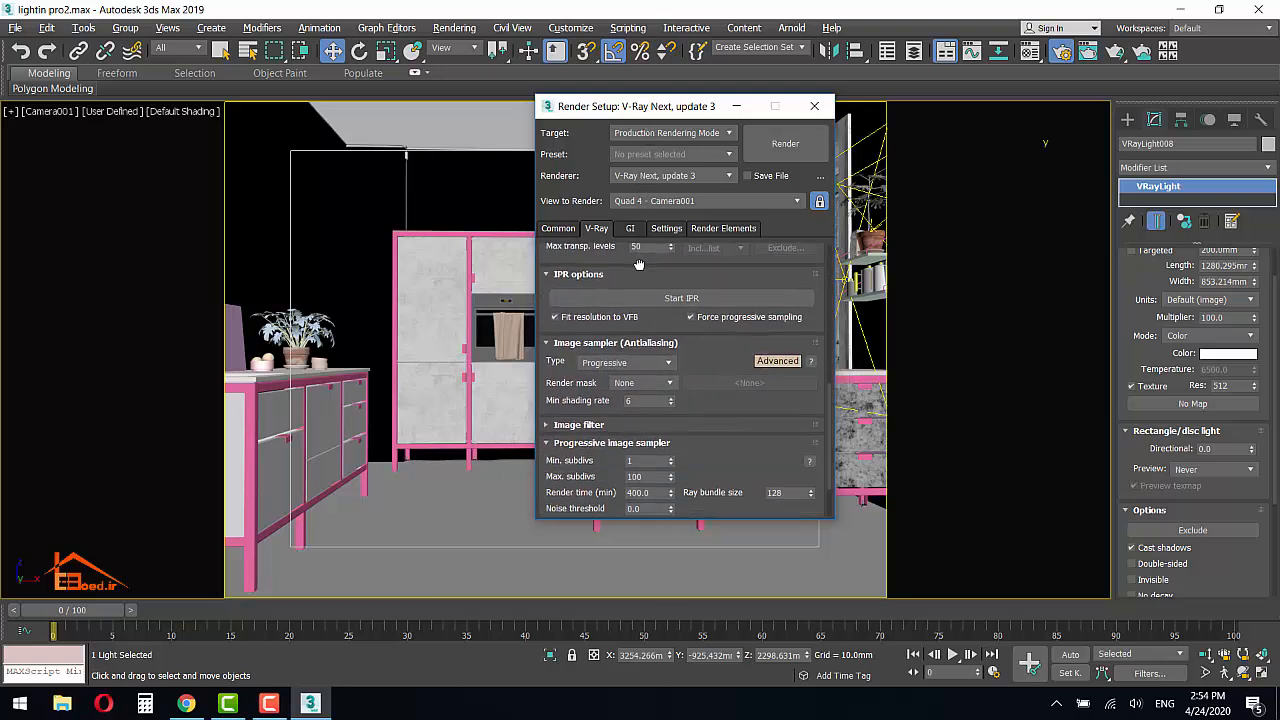
pyautogui.click(590, 363)
pyautogui.click(593, 376)
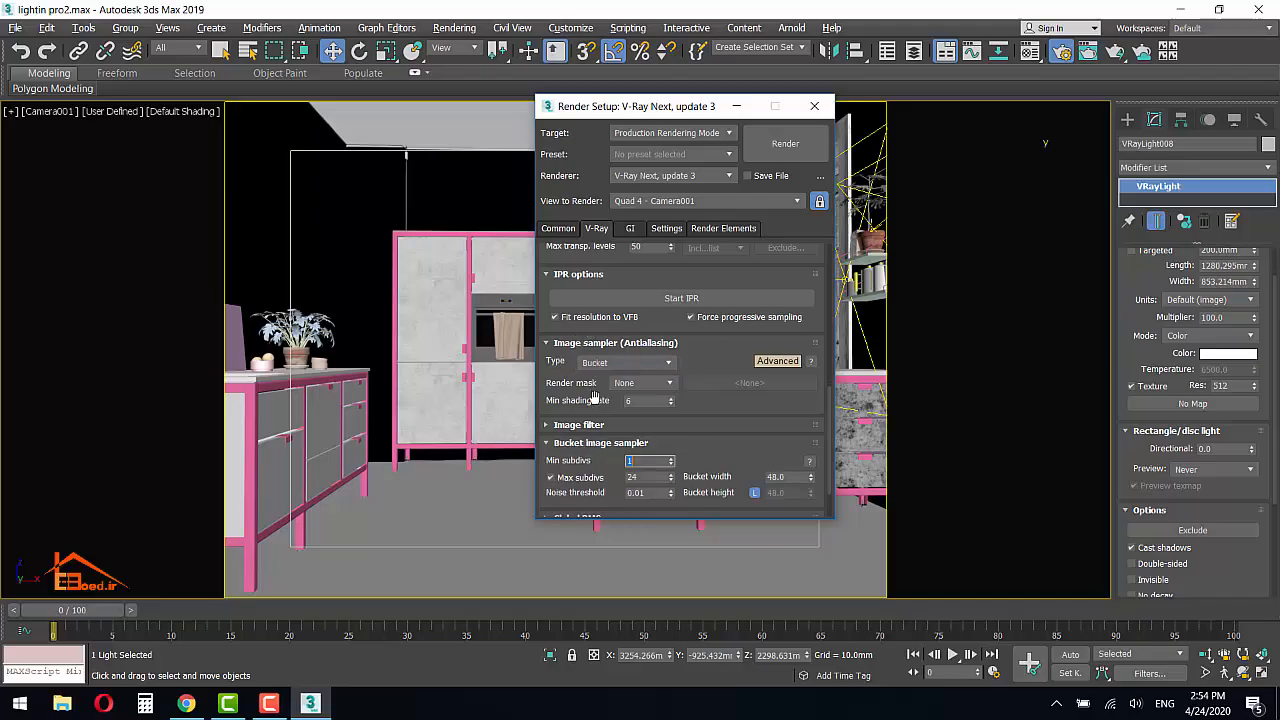
pyautogui.scroll(-2, 640, 413)
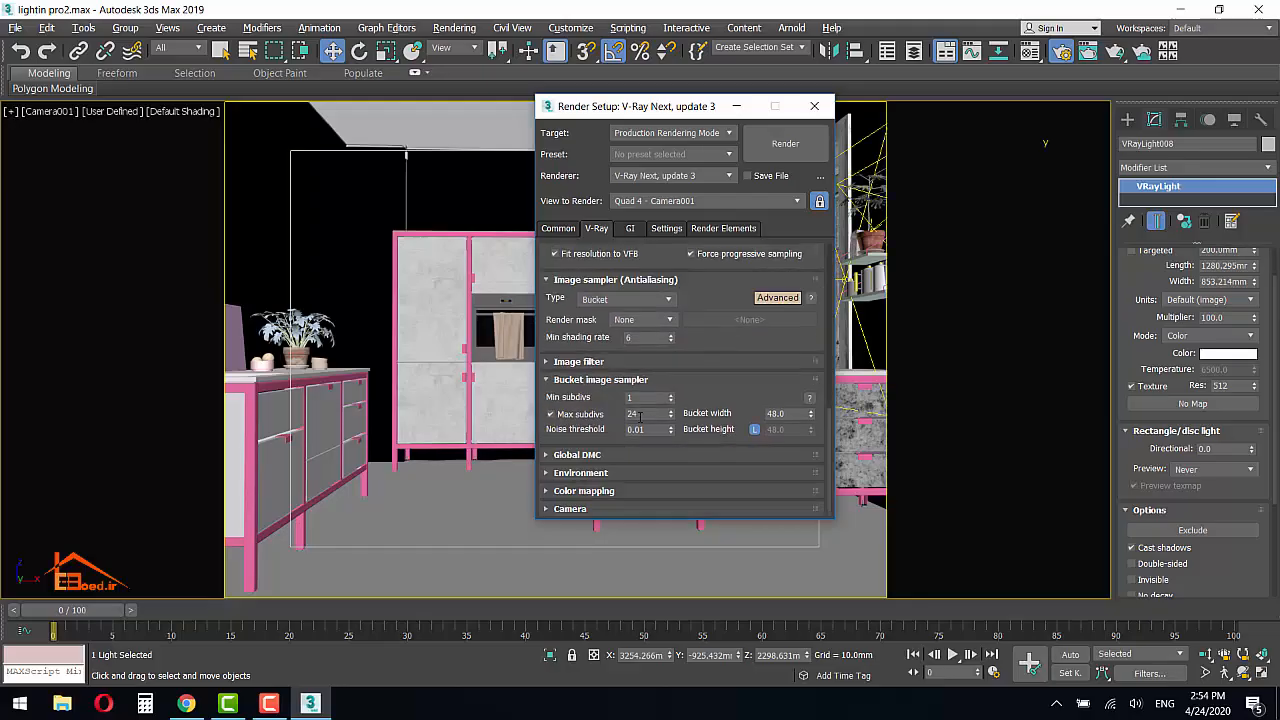
pyautogui.doubleClick(636, 415)
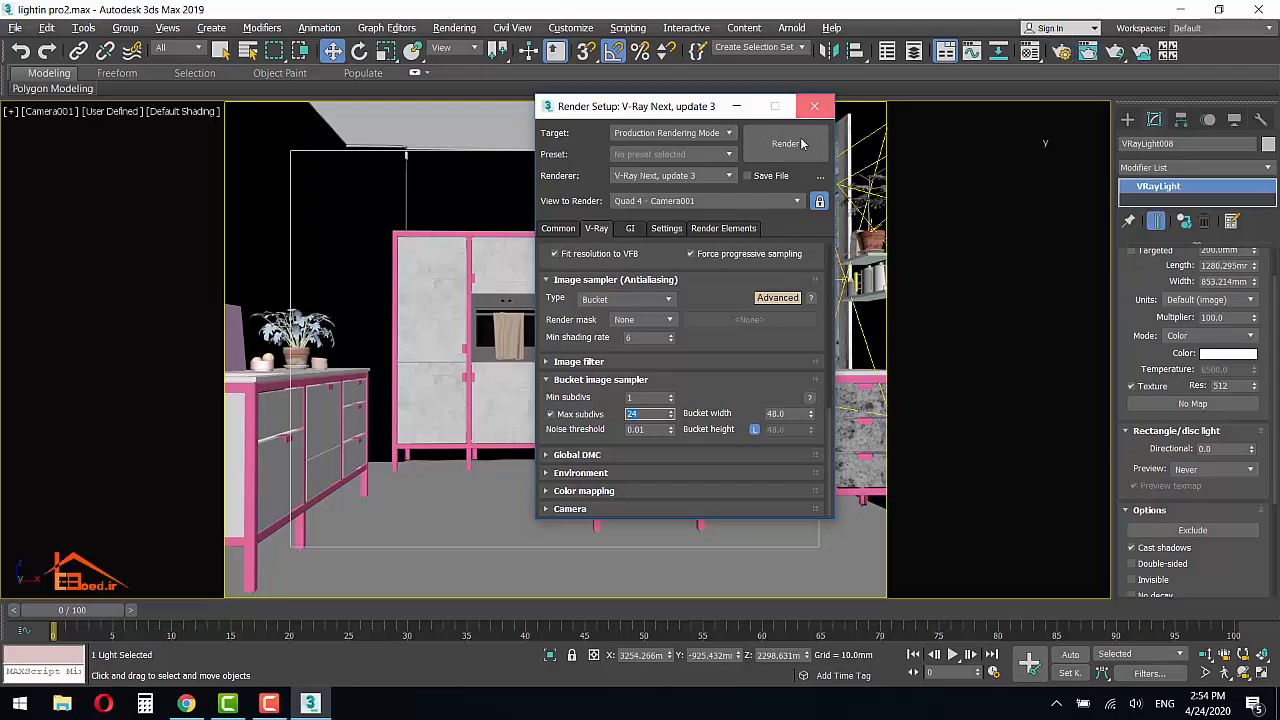
pyautogui.click(816, 110)
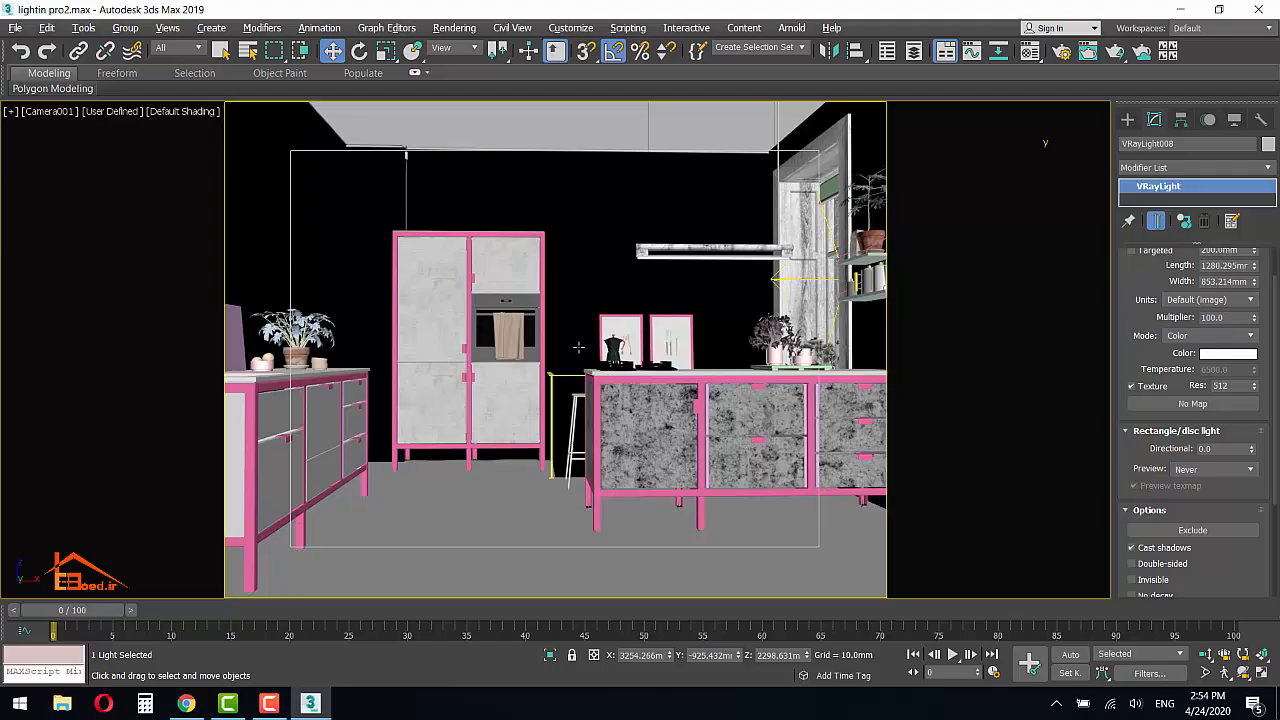
# Step: Set the area to render to View in the rendered frame window and render the Camera001 view
pyautogui.click(1088, 51)
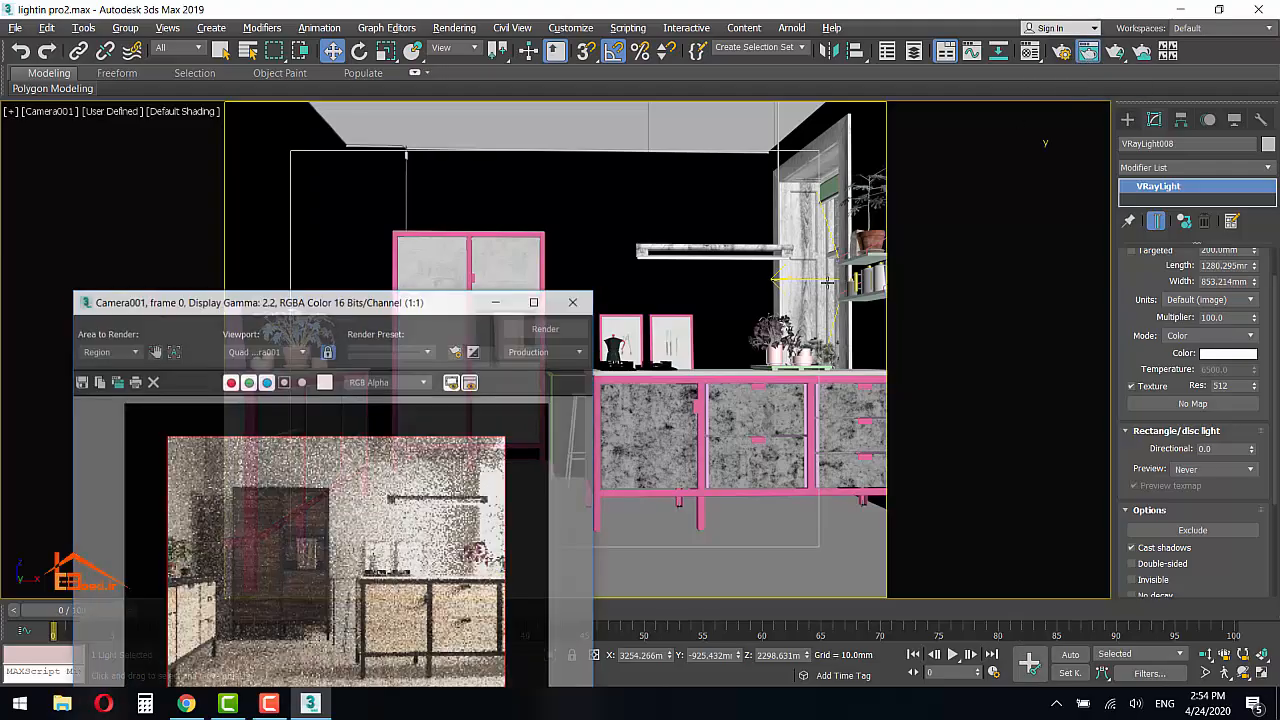
pyautogui.click(82, 352)
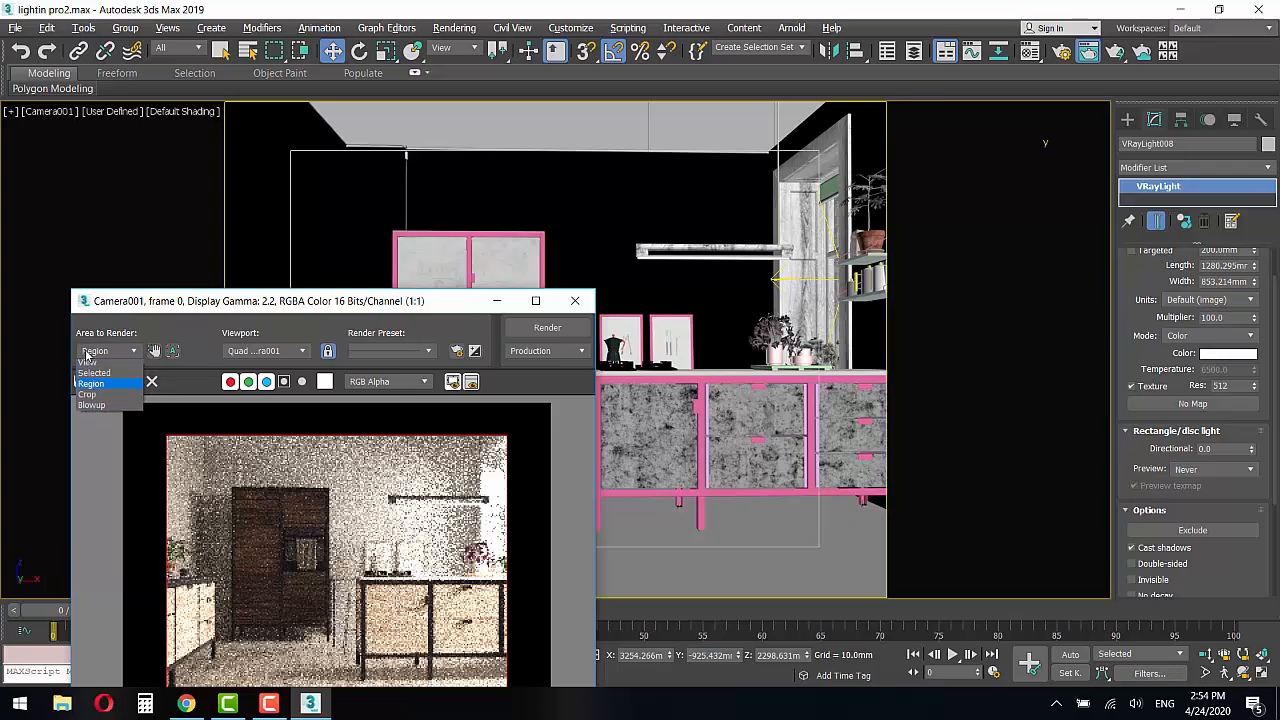
pyautogui.click(95, 364)
pyautogui.moveTo(170, 310); pyautogui.dragTo(340, 133)
pyautogui.click(710, 154)
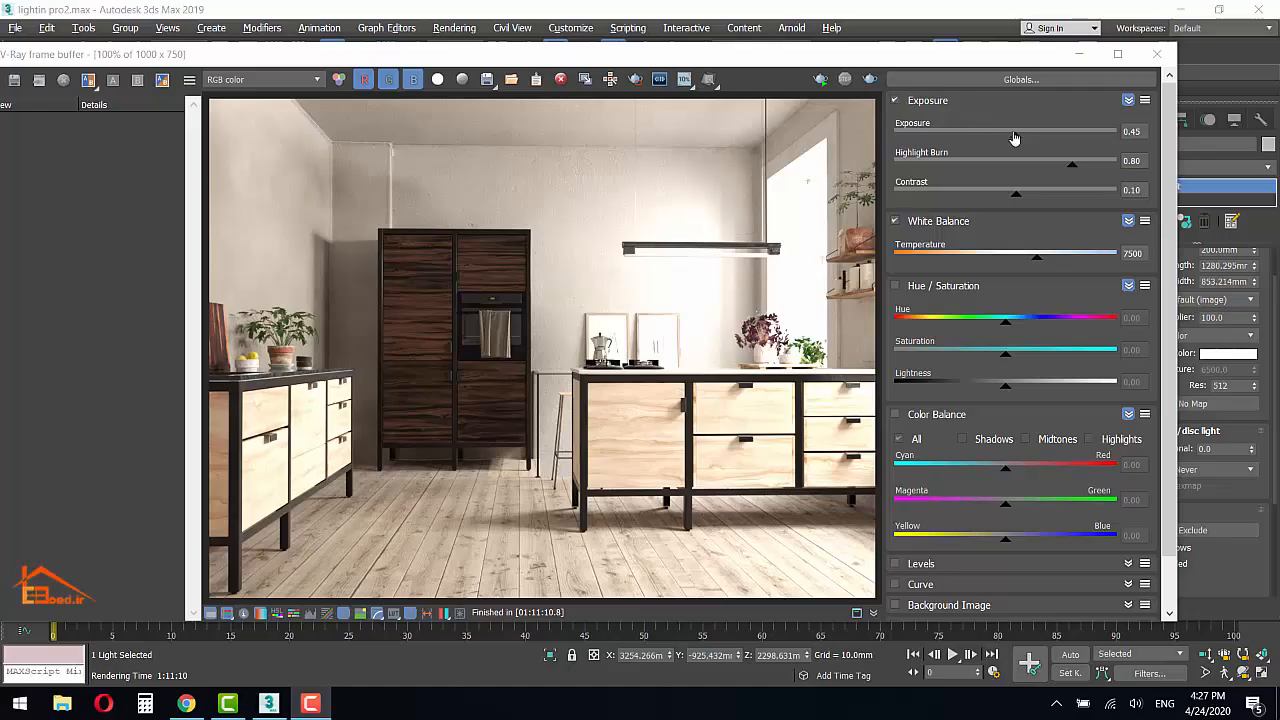
# Step: Correct the finished render in the V-Ray frame buffer with exposure -0.21, highlight burn 0.71 and contrast 0.00
pyautogui.moveTo(1015, 135)
pyautogui.mouseDown()
pyautogui.moveTo(1030, 140)
pyautogui.moveTo(1004, 145)
pyautogui.mouseUp()
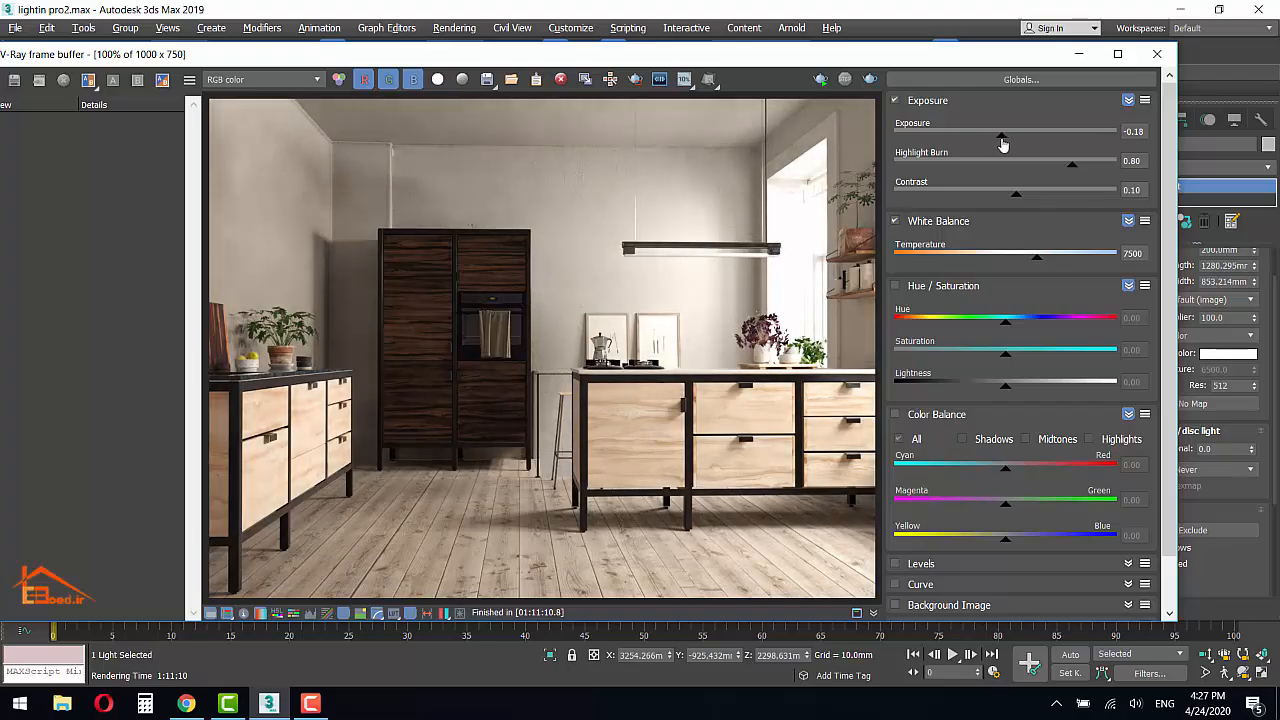
pyautogui.moveTo(1003, 145); pyautogui.dragTo(1001, 145)
pyautogui.moveTo(1073, 163)
pyautogui.mouseDown()
pyautogui.moveTo(1049, 170)
pyautogui.moveTo(1098, 166)
pyautogui.moveTo(1008, 172)
pyautogui.moveTo(1054, 176)
pyautogui.mouseUp()
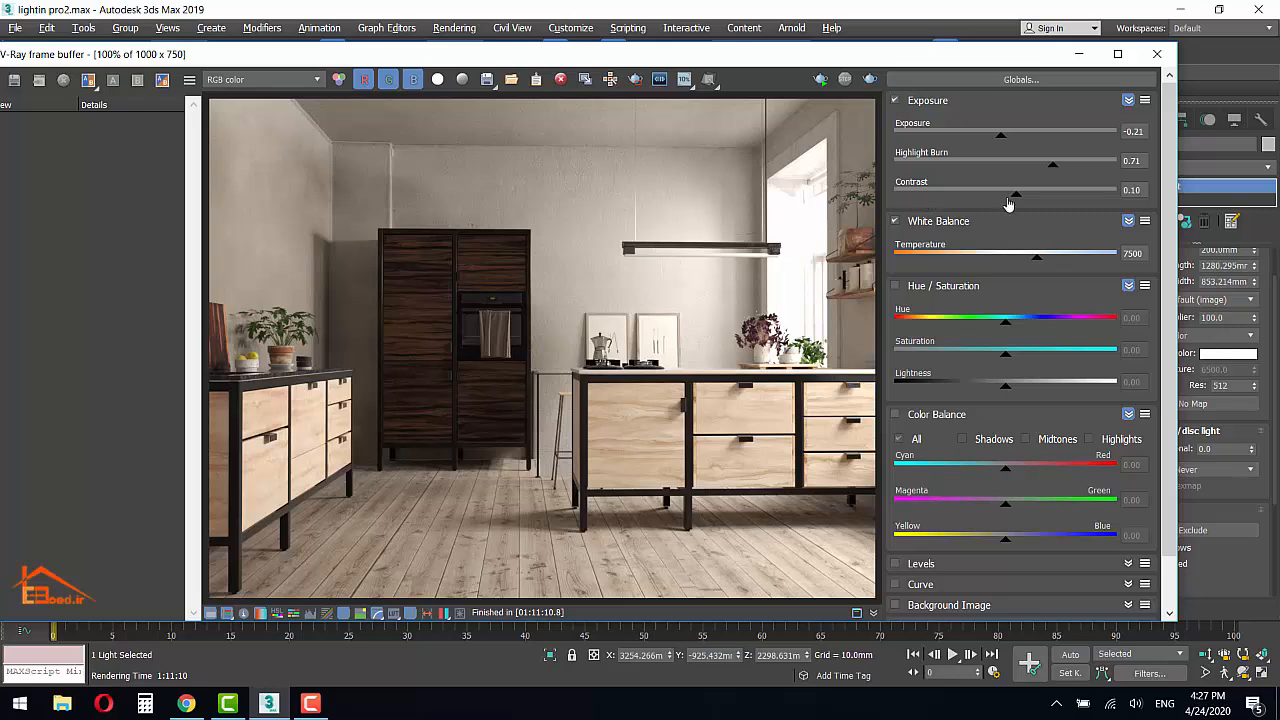
pyautogui.moveTo(1016, 201)
pyautogui.mouseDown()
pyautogui.moveTo(973, 199)
pyautogui.moveTo(1050, 203)
pyautogui.moveTo(1008, 205)
pyautogui.mouseUp()
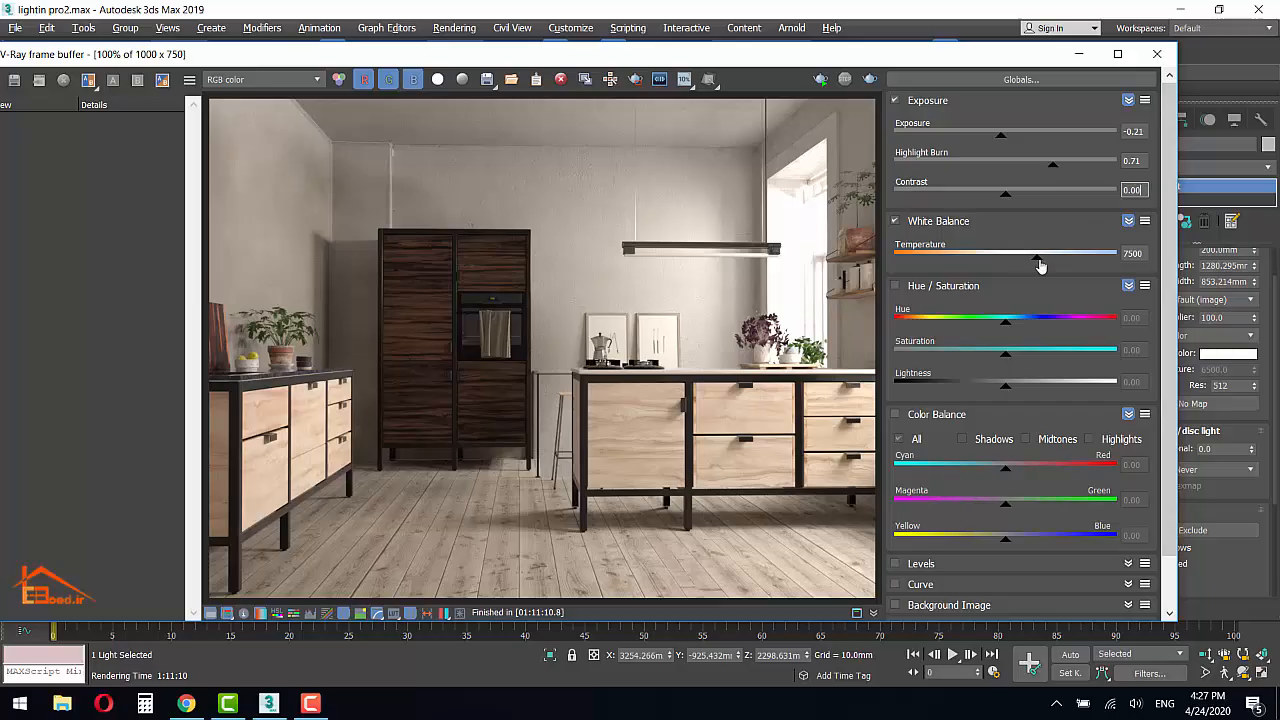
# Step: Try a higher white balance temperature on the render, bring it back down to about its starting setting, and minimize the frame buffer
pyautogui.moveTo(1040, 265); pyautogui.dragTo(1101, 266)
pyautogui.moveTo(1101, 266); pyautogui.dragTo(1037, 270)
pyautogui.click(1077, 55)
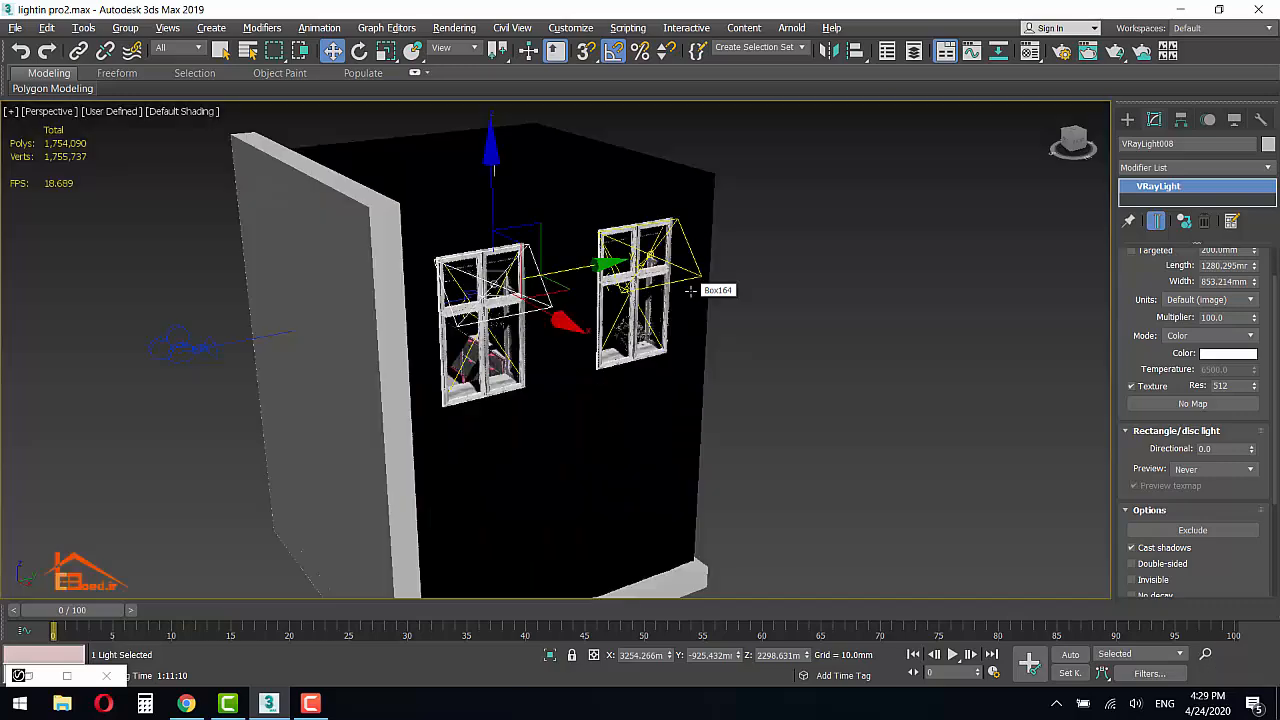
# Step: Select a part of the hanging lamp seen through the window, inspect it in isolation and restore the full scene
pyautogui.scroll(3, 597, 377)
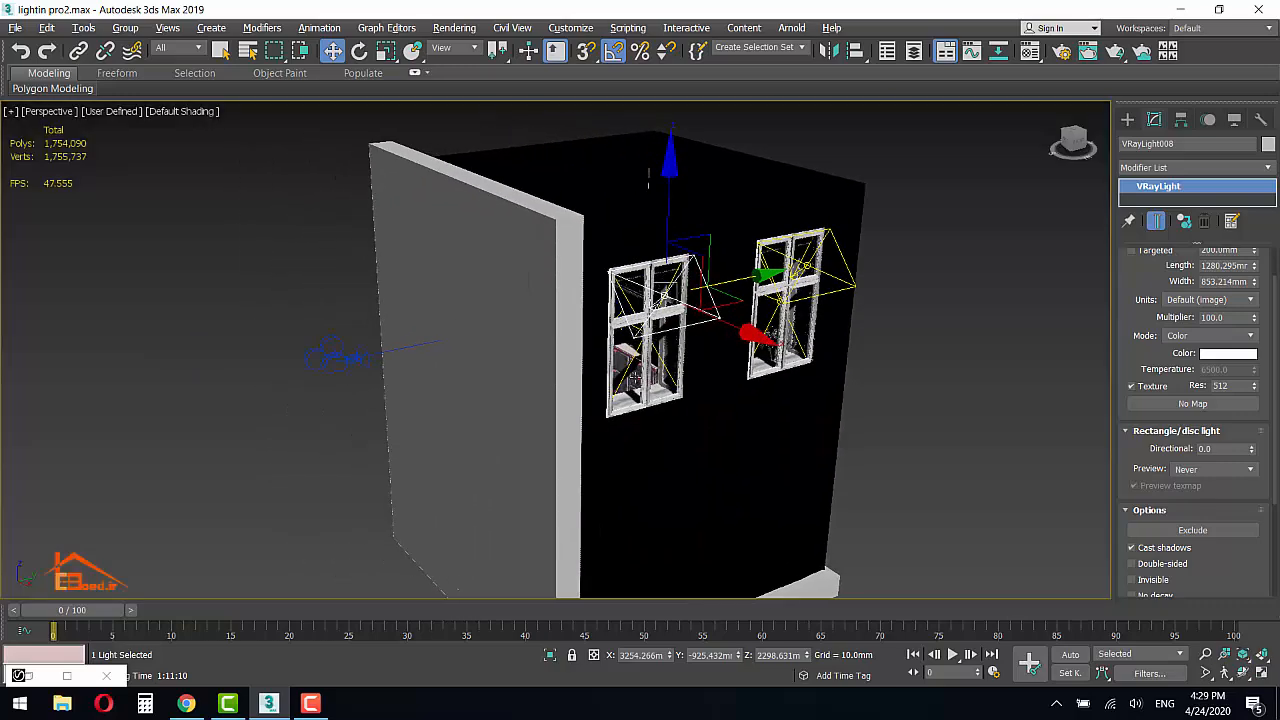
pyautogui.scroll(5, 636, 378)
pyautogui.scroll(2, 662, 318)
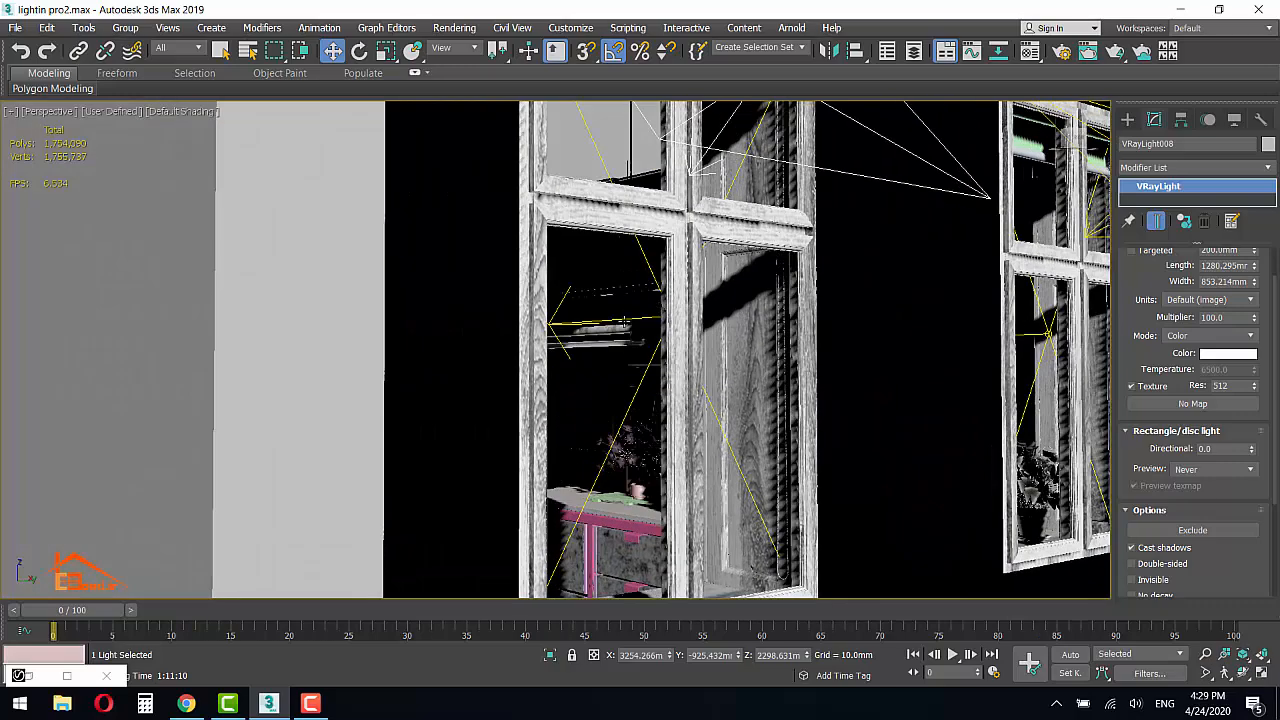
pyautogui.scroll(2, 625, 321)
pyautogui.click(595, 350)
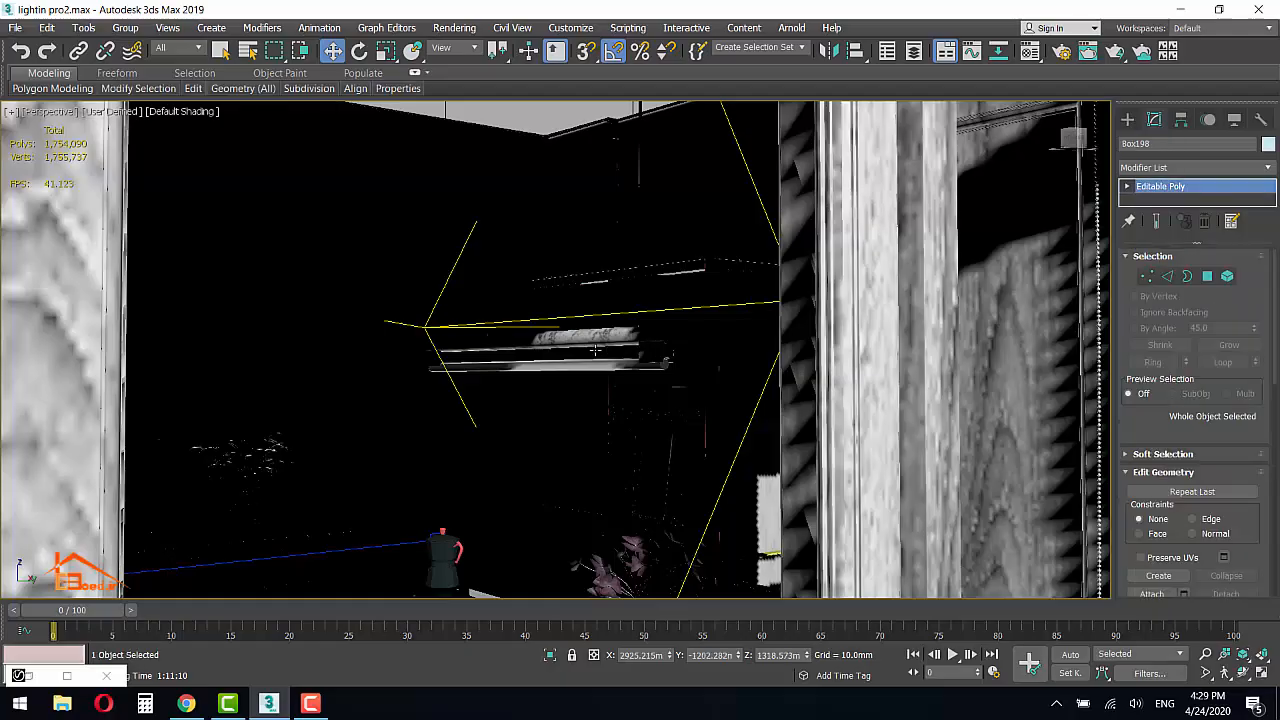
pyautogui.hotkey('alt', 'q')
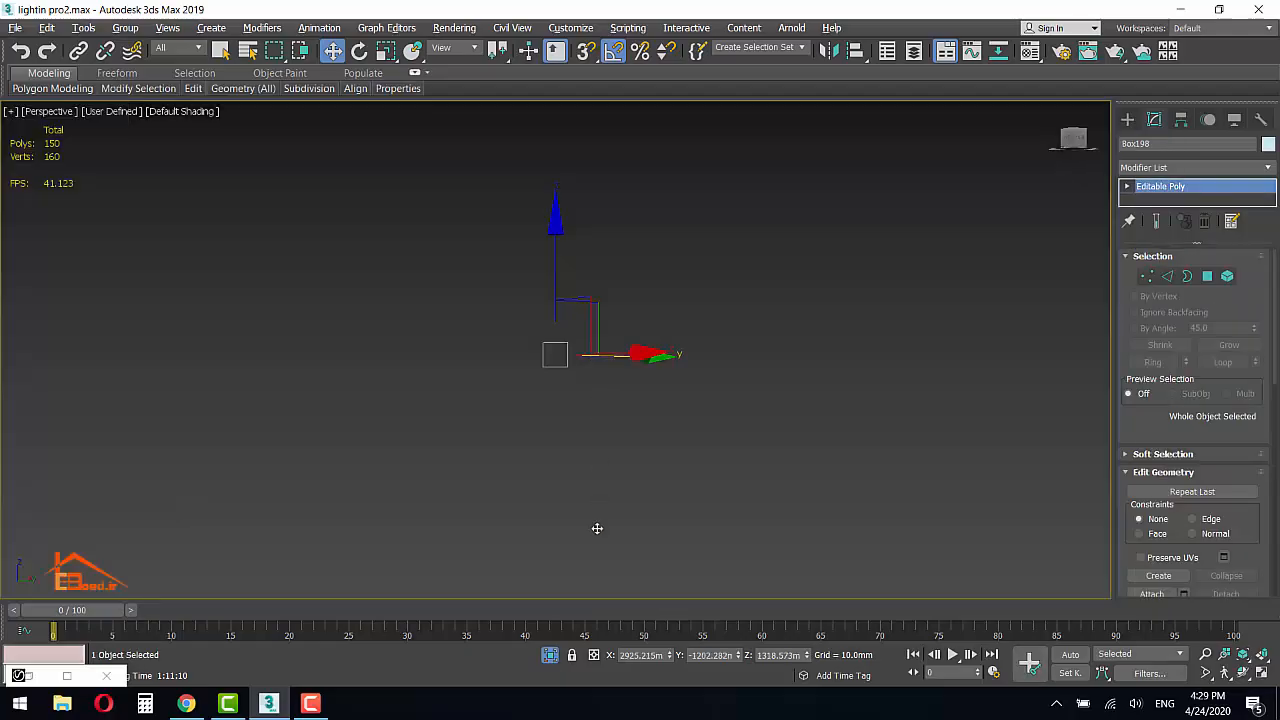
pyautogui.hotkey('alt', 'q')
pyautogui.scroll(3, 570, 362)
pyautogui.scroll(3, 606, 464)
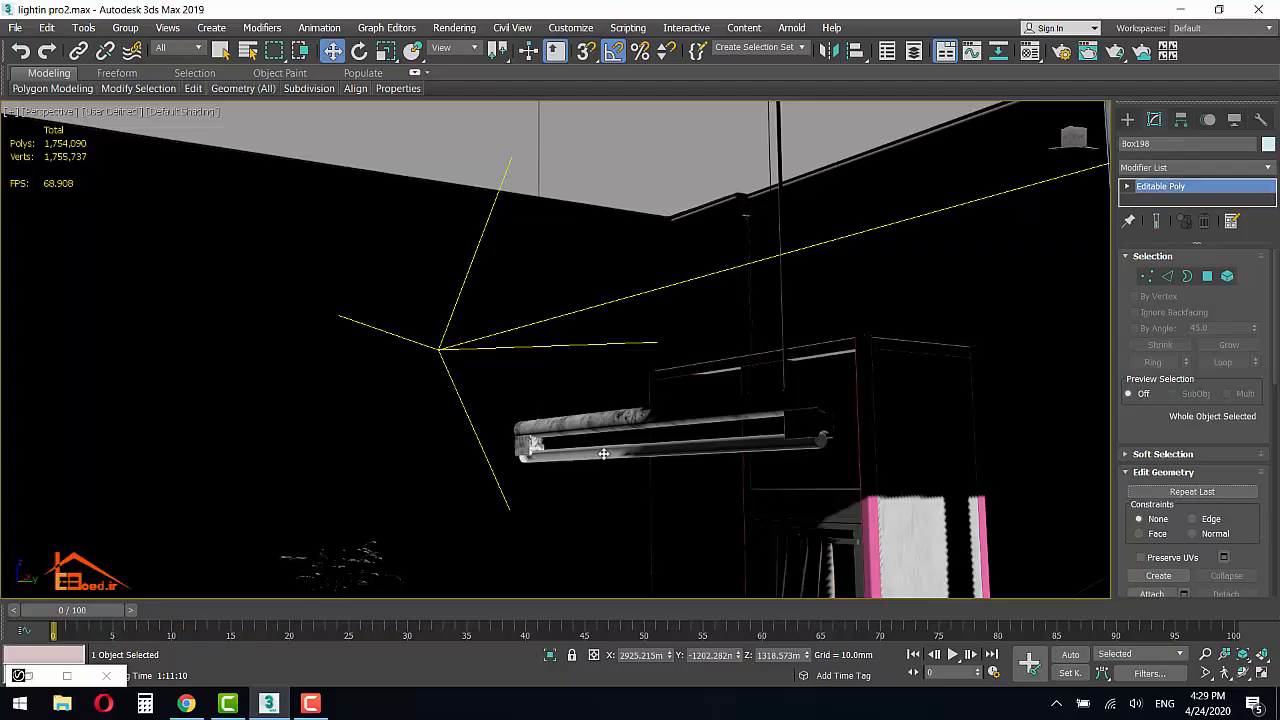
# Step: Select the hanging lamp's cylinder in the camera view, inspect it isolated in the perspective view and exit isolation
pyautogui.press('c')
pyautogui.click(705, 252)
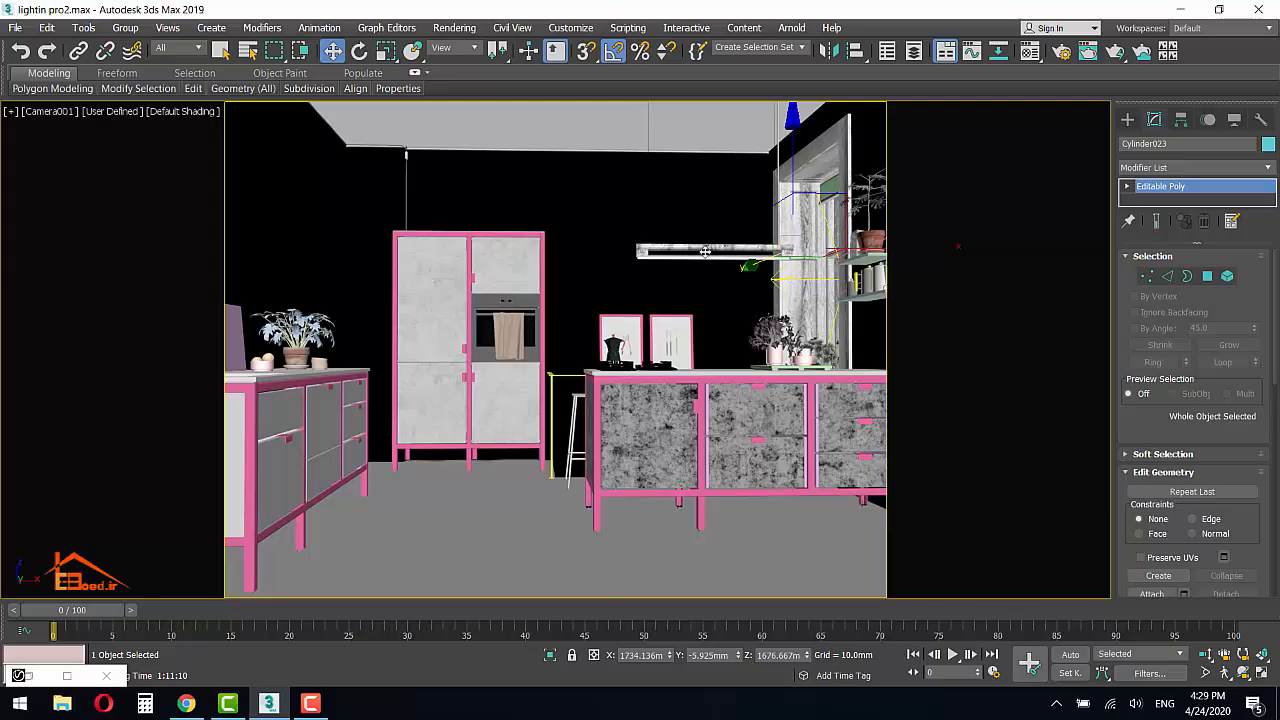
pyautogui.press('p')
pyautogui.hotkey('alt', 'q')
pyautogui.keyDown('alt'); pyautogui.moveTo(668, 303); pyautogui.dragTo(843, 320, button='middle'); pyautogui.keyUp('alt')
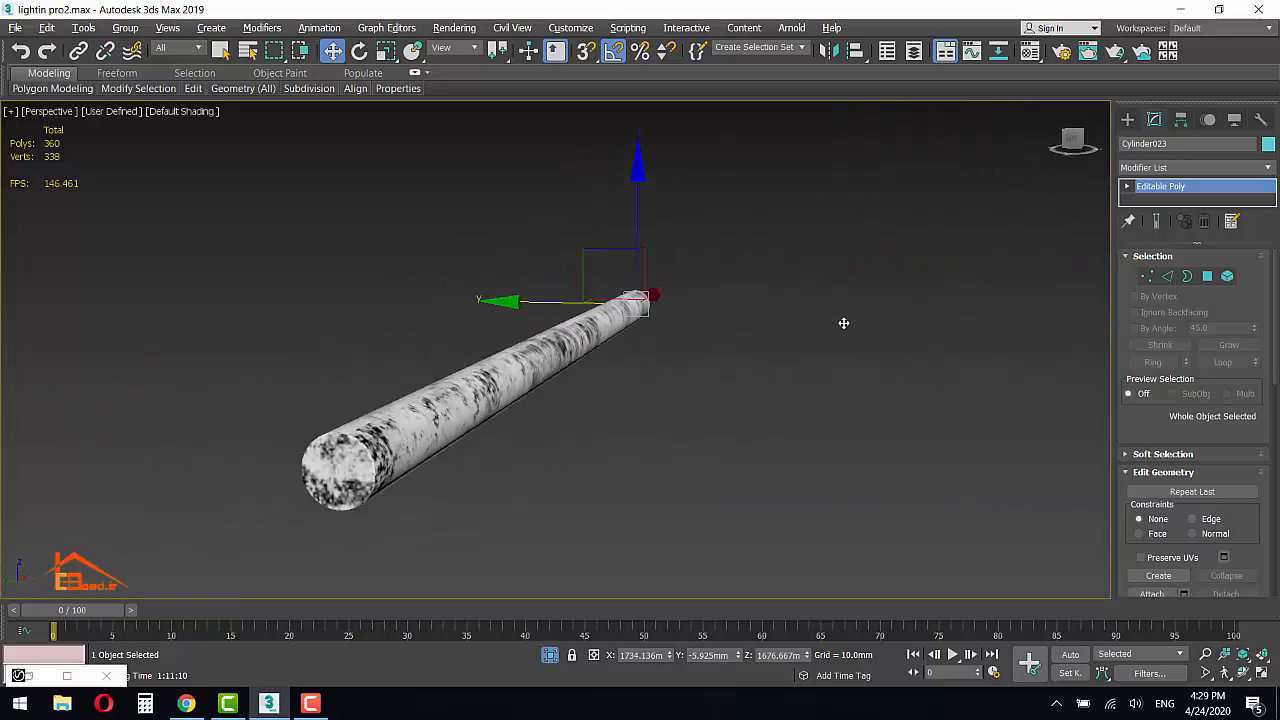
pyautogui.click(550, 654)
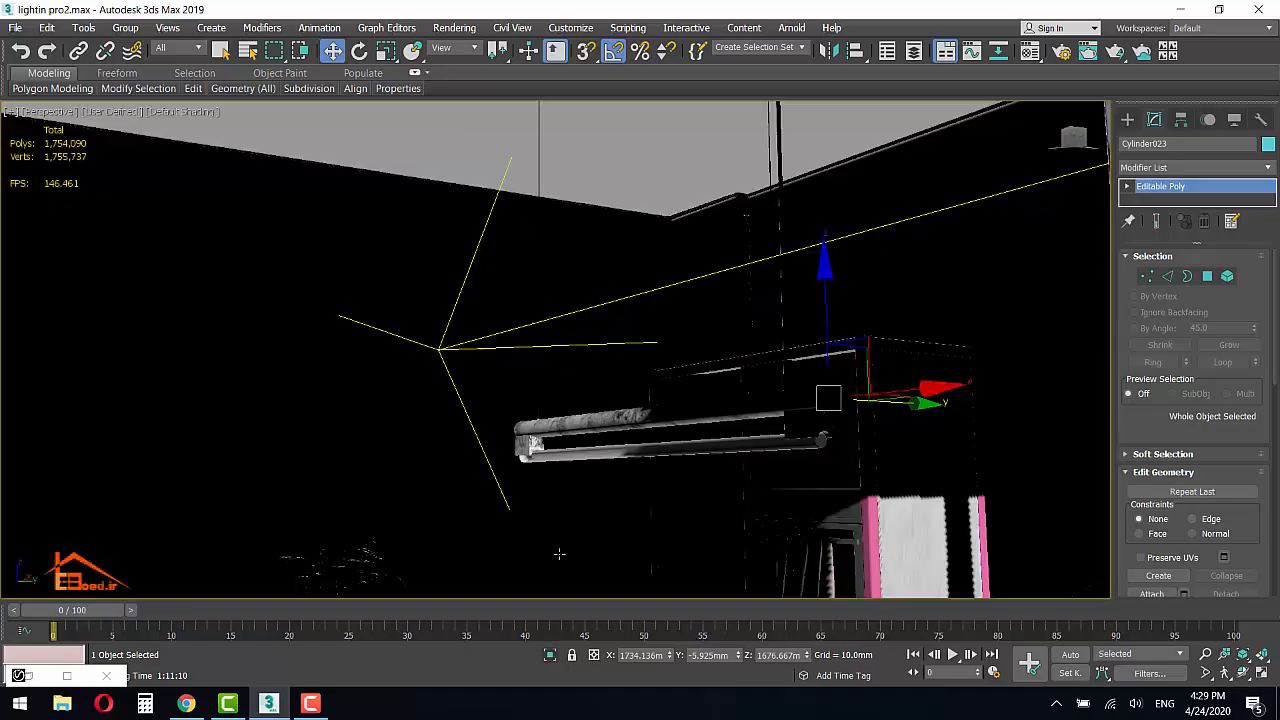
# Step: Select the long thin tube of the hanging lamp in the perspective view and isolate it
pyautogui.keyDown('alt'); pyautogui.moveTo(615, 419); pyautogui.dragTo(800, 404, button='middle'); pyautogui.keyUp('alt')
pyautogui.click(790, 404)
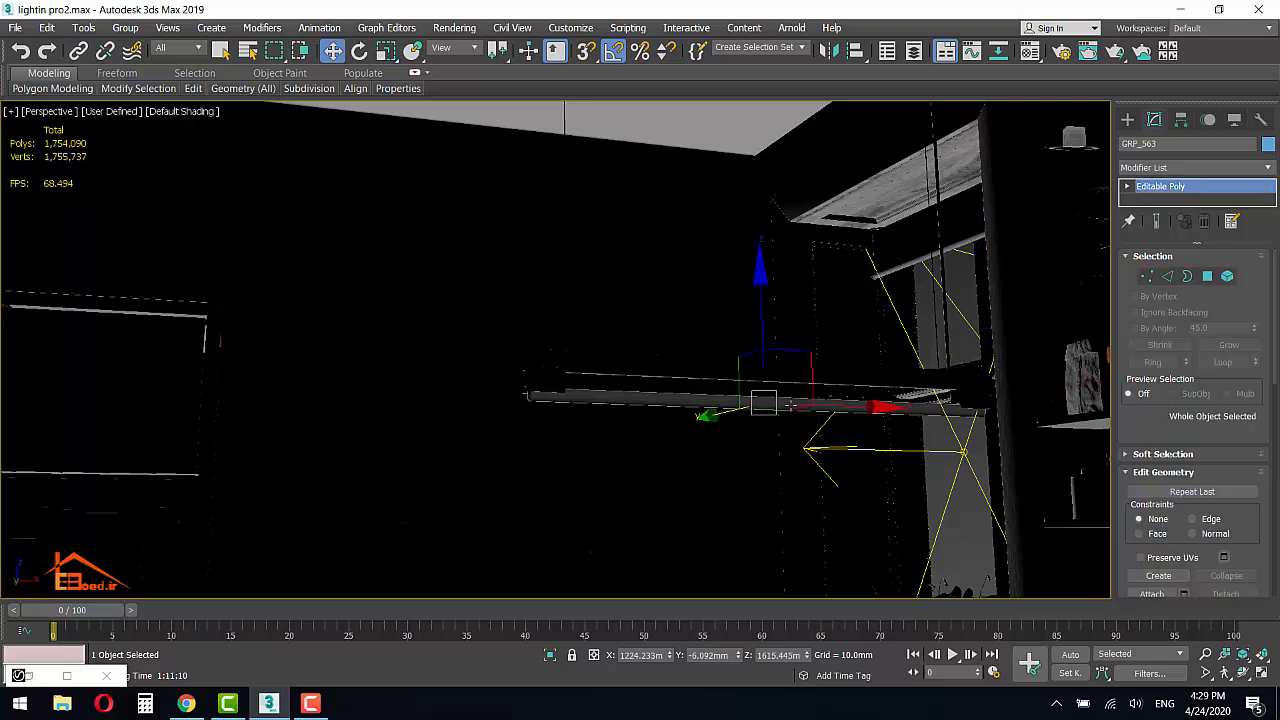
pyautogui.hotkey('alt', 'q')
pyautogui.keyDown('alt'); pyautogui.moveTo(699, 415); pyautogui.dragTo(770, 411, button='middle'); pyautogui.keyUp('alt')
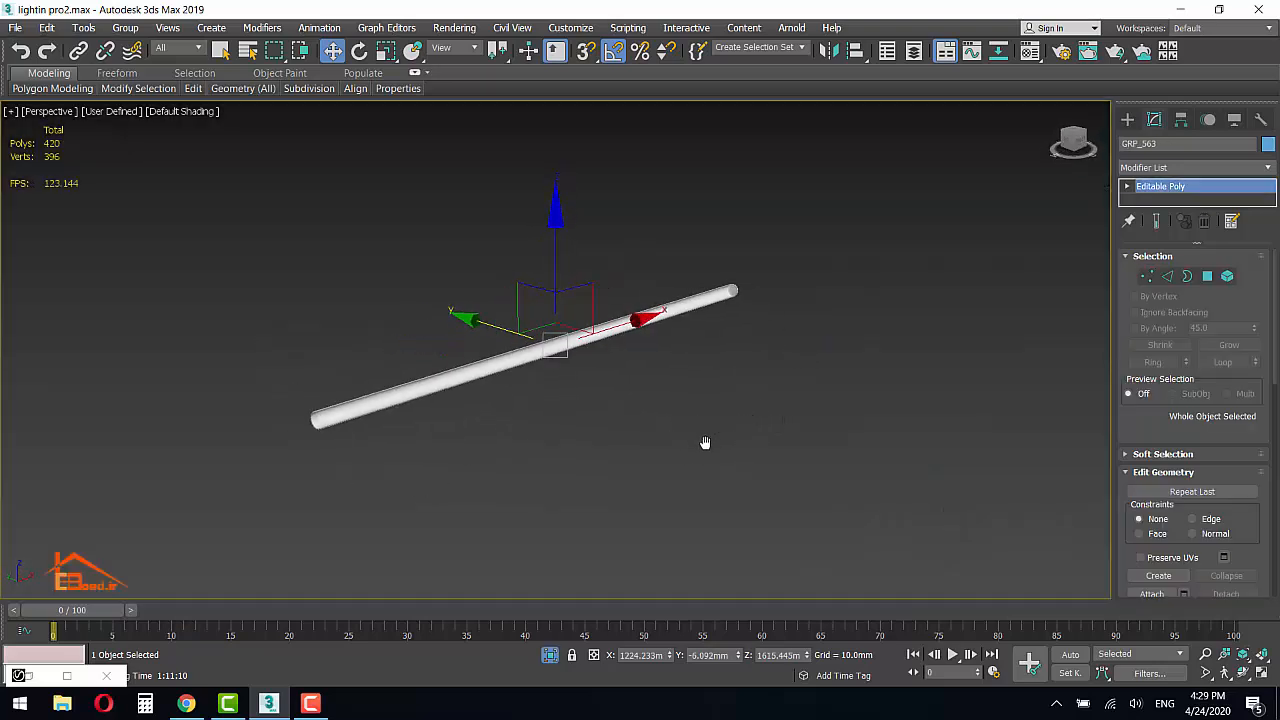
# Step: Place a photometric Free Light near the middle of the lamp tube in the top view with AutoGrid turned off
pyautogui.click(1127, 119)
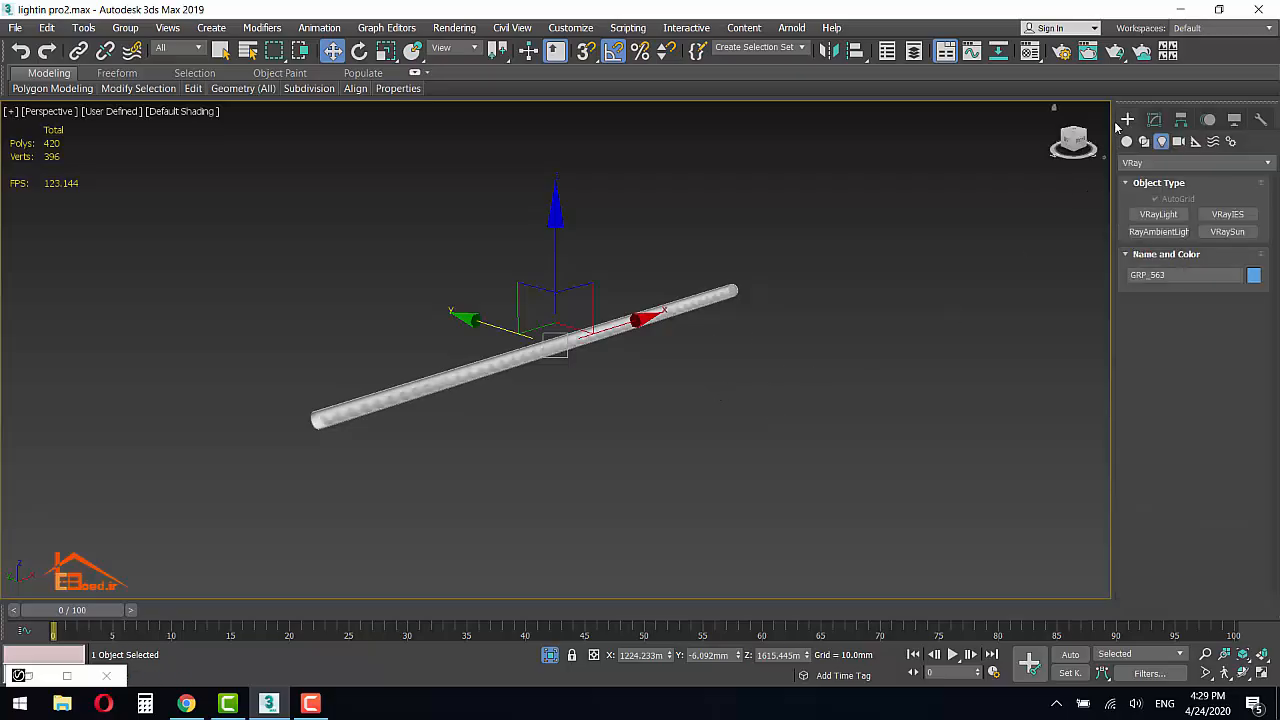
pyautogui.click(1156, 164)
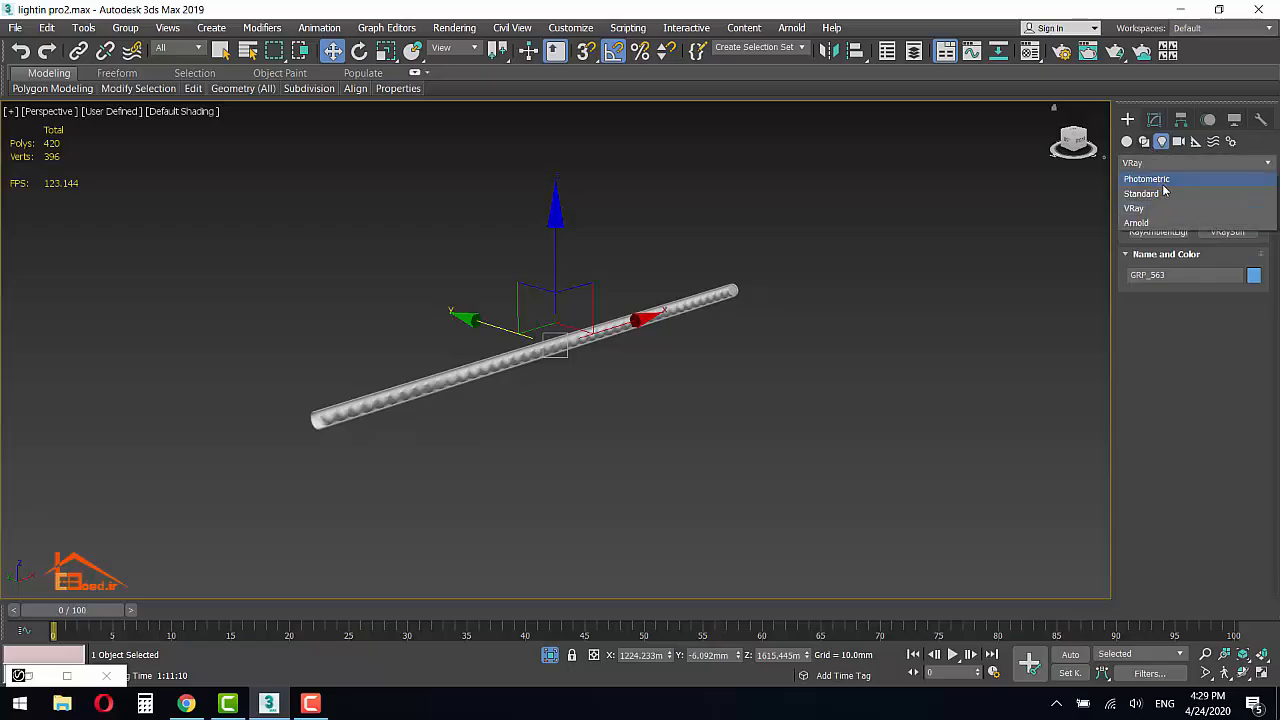
pyautogui.click(1160, 179)
pyautogui.click(1207, 218)
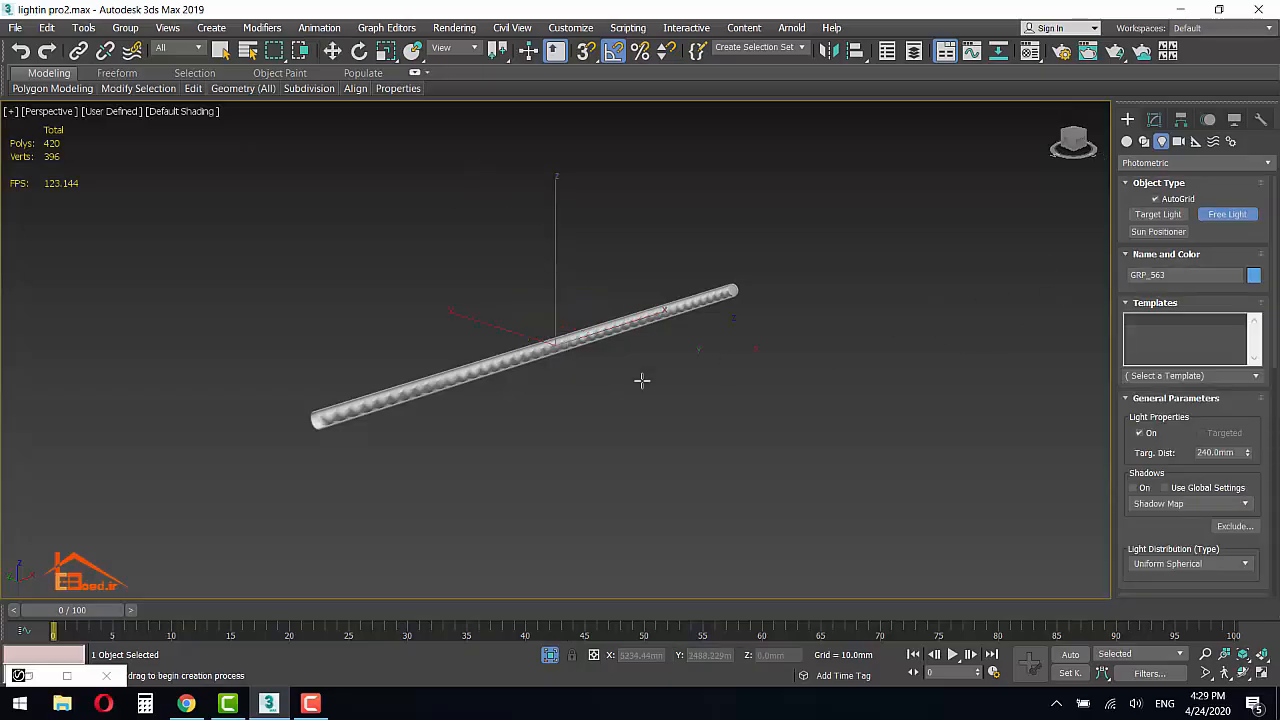
pyautogui.press('t')
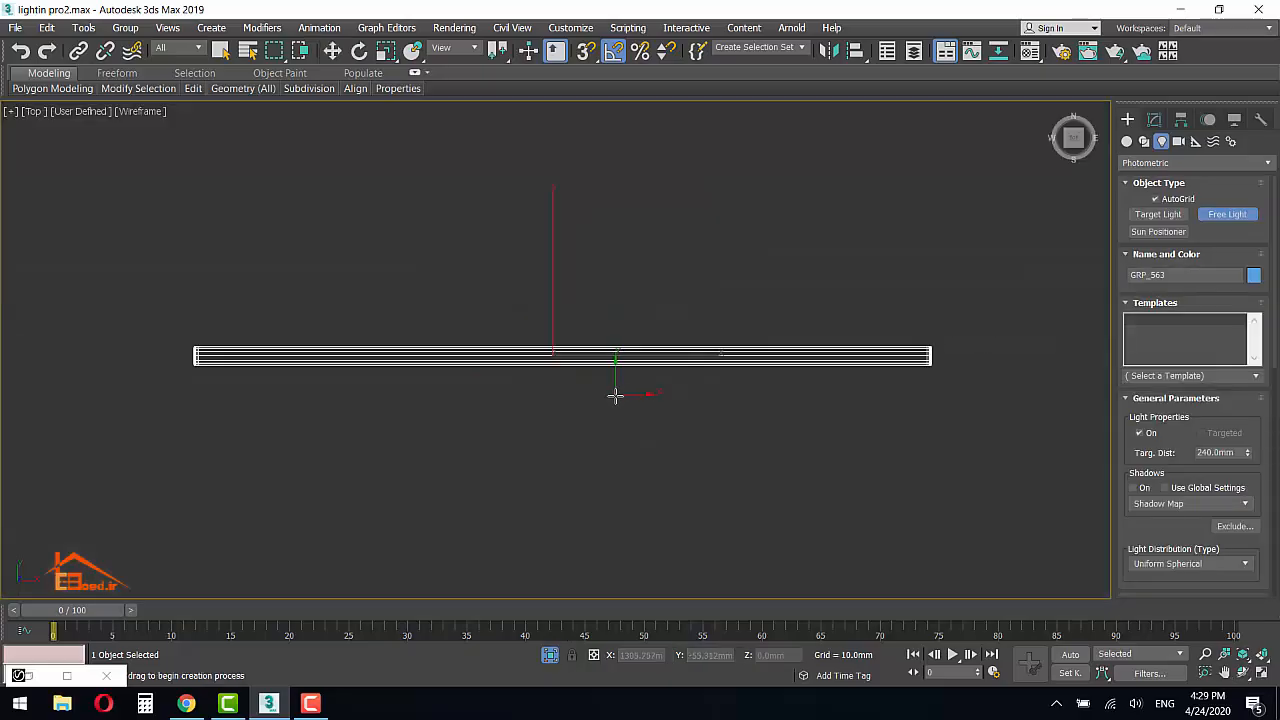
pyautogui.click(1155, 199)
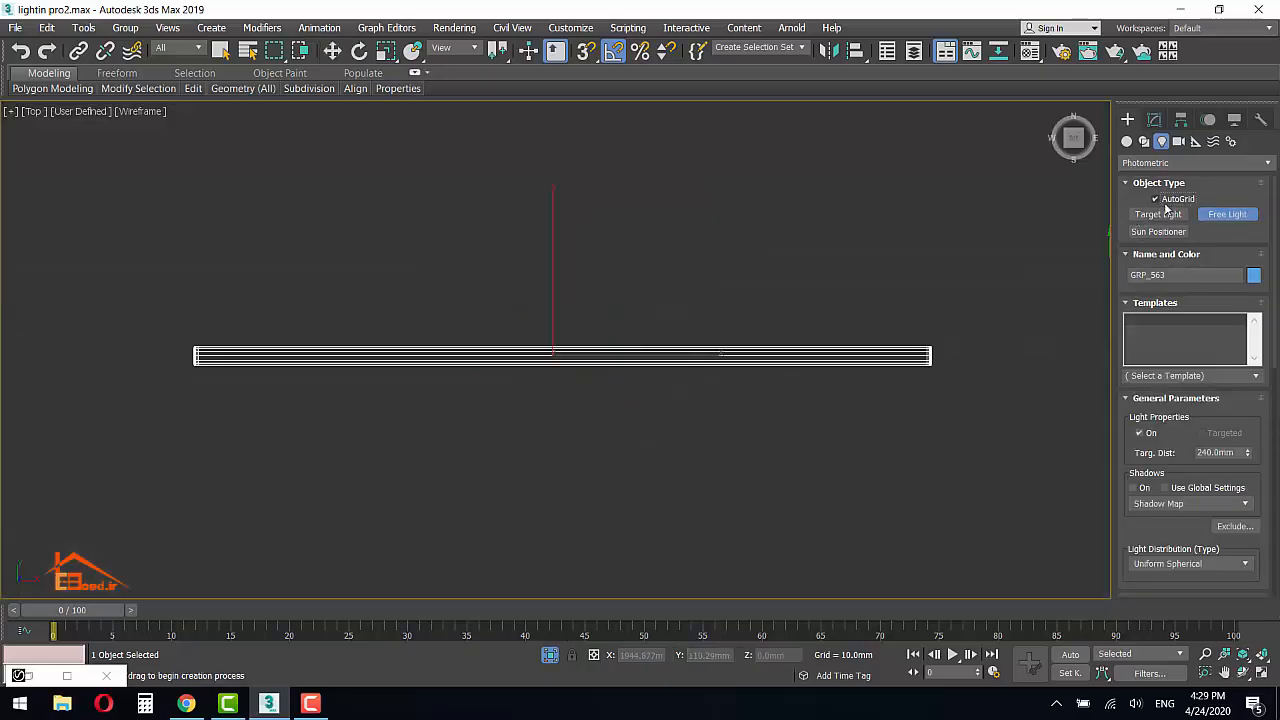
pyautogui.click(550, 355)
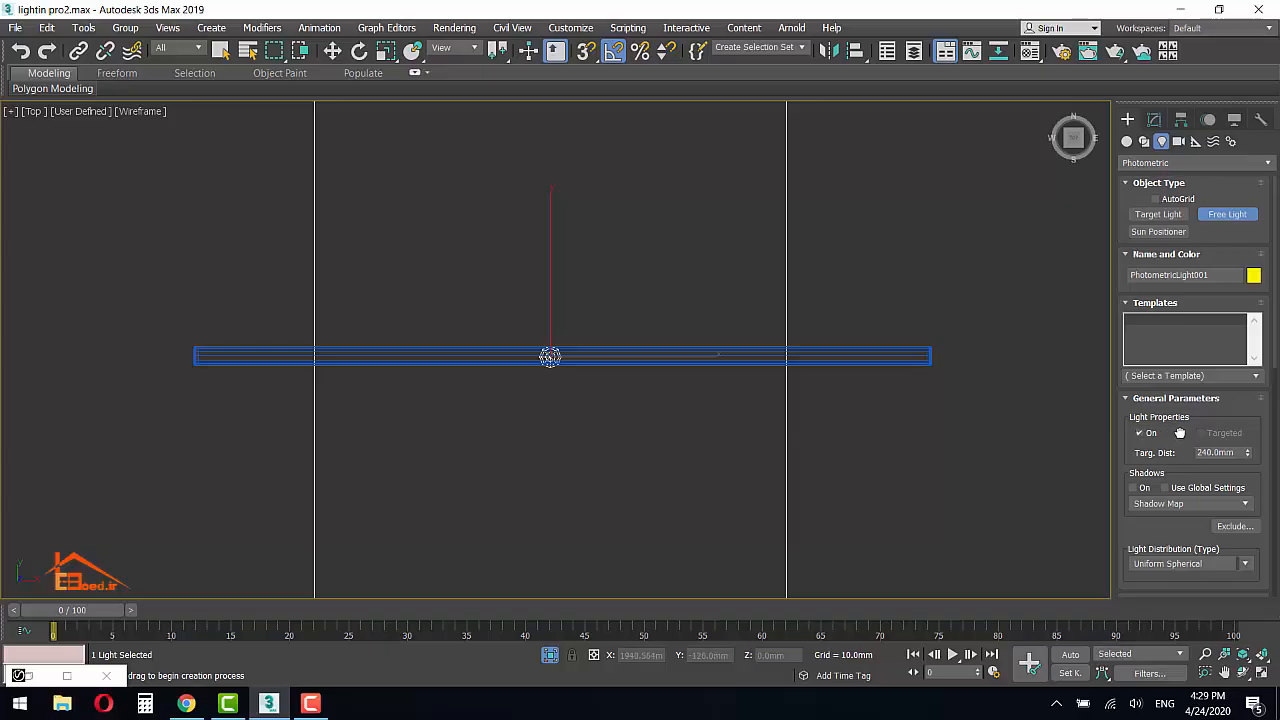
# Step: Set the photometric light's emitting shape to Cylinder
pyautogui.scroll(-3, 1179, 432)
pyautogui.click(1154, 119)
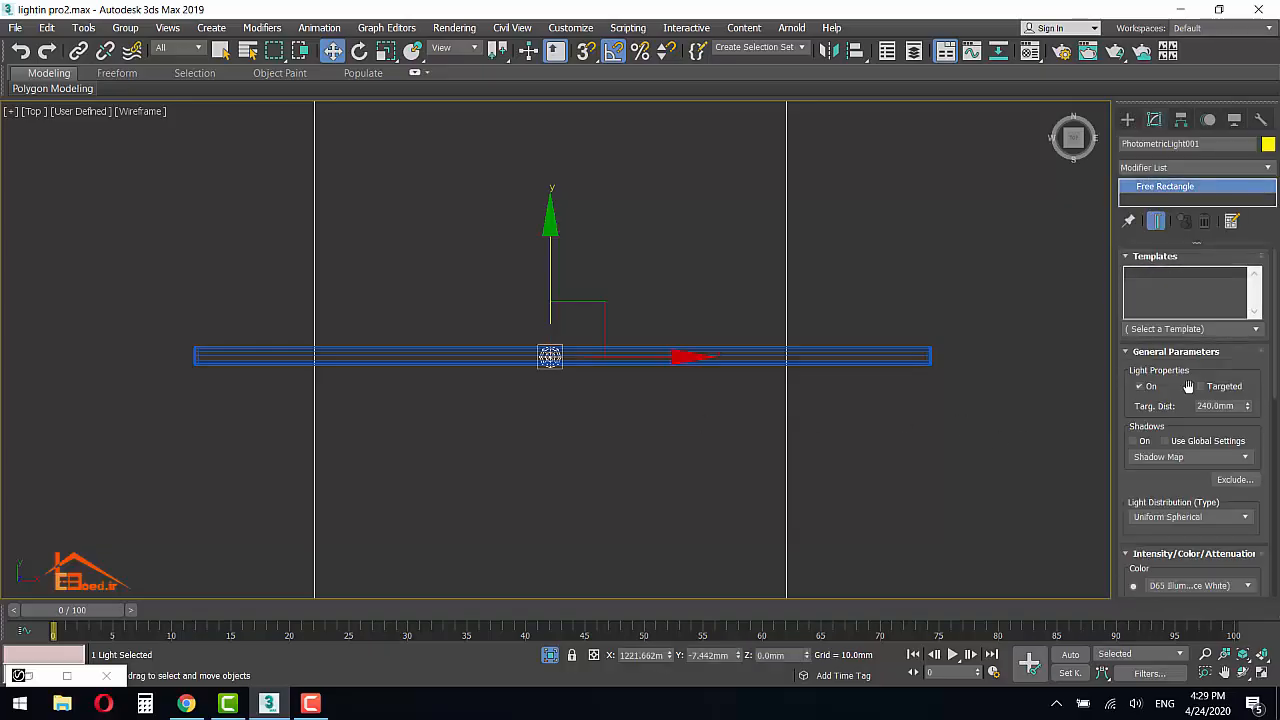
pyautogui.scroll(-10, 1188, 387)
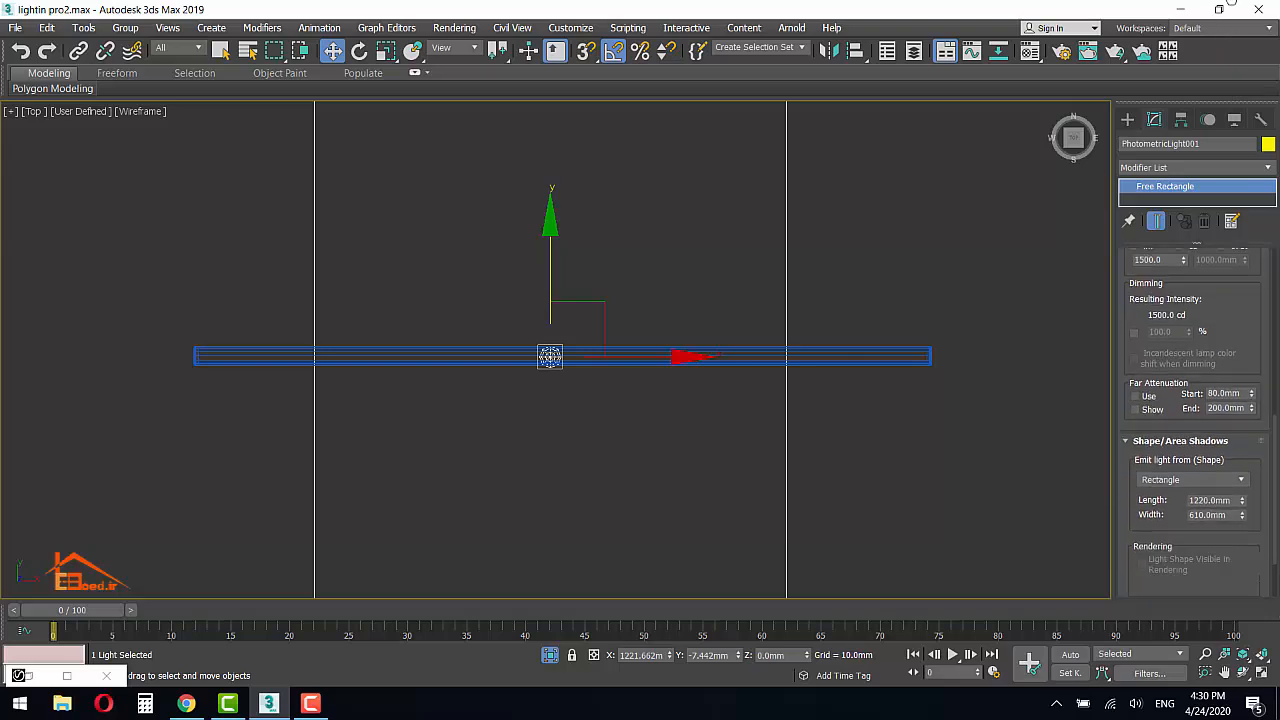
pyautogui.click(1157, 481)
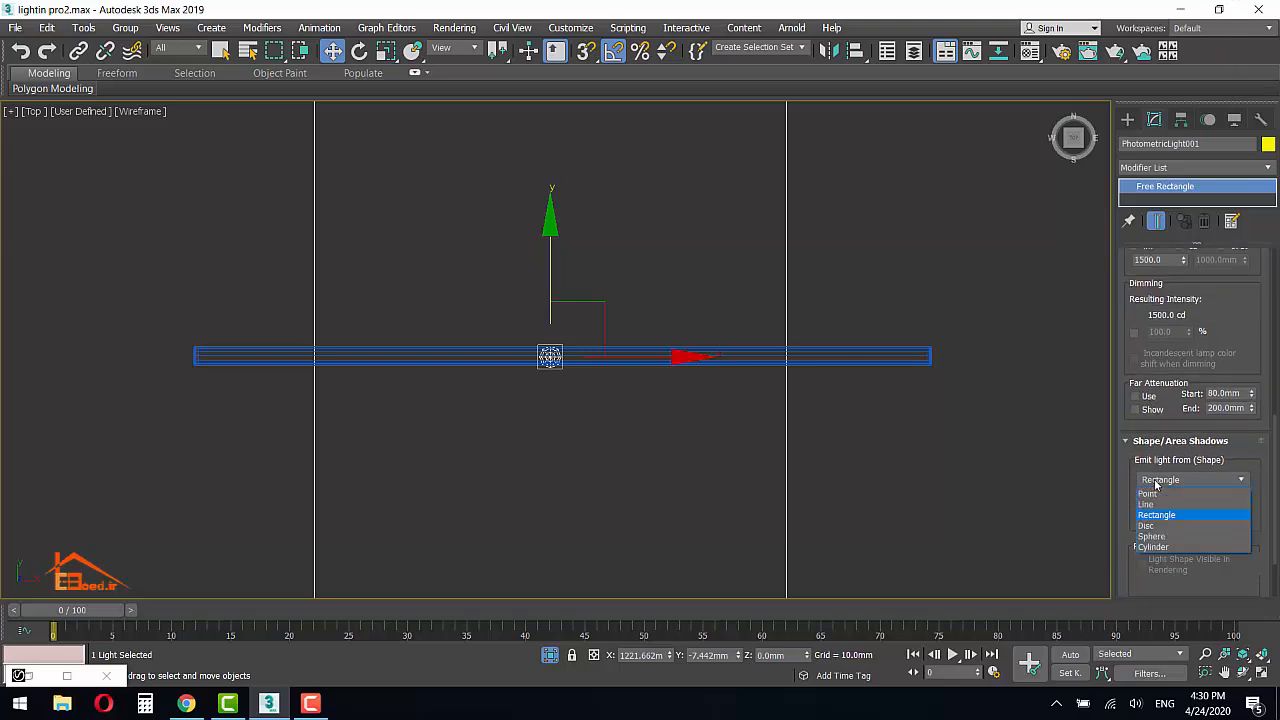
pyautogui.click(1161, 493)
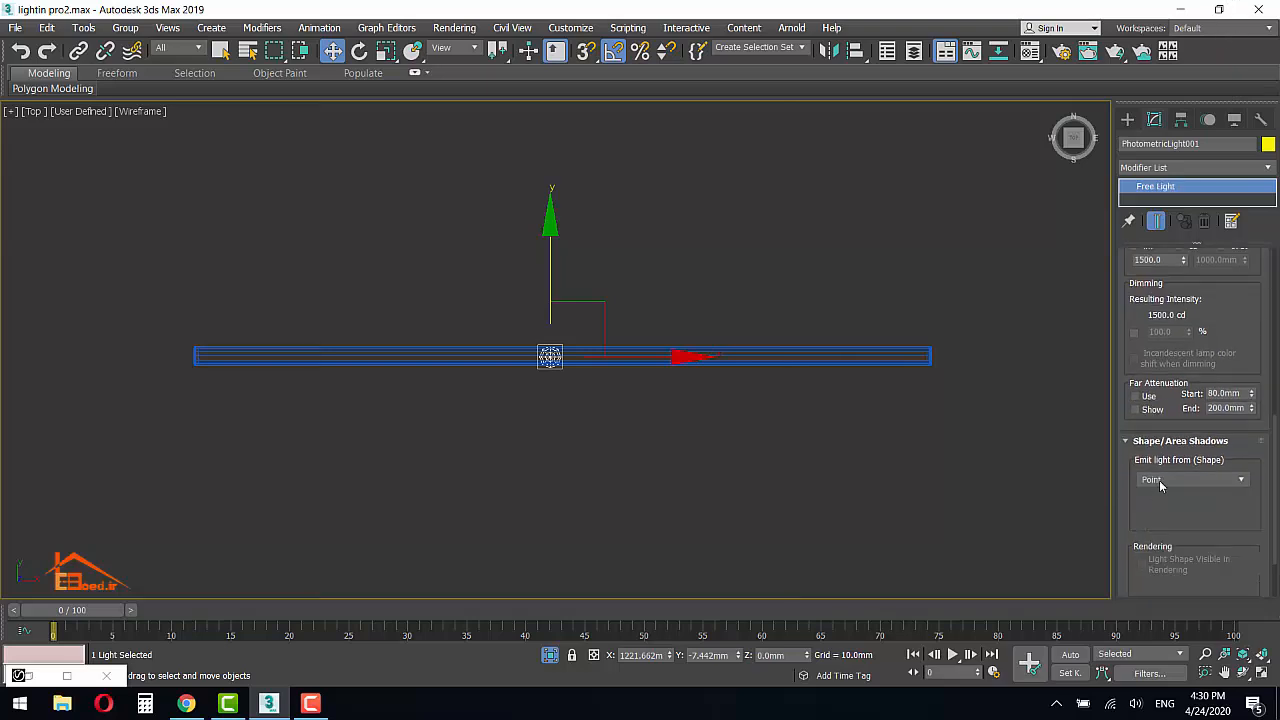
pyautogui.click(1160, 481)
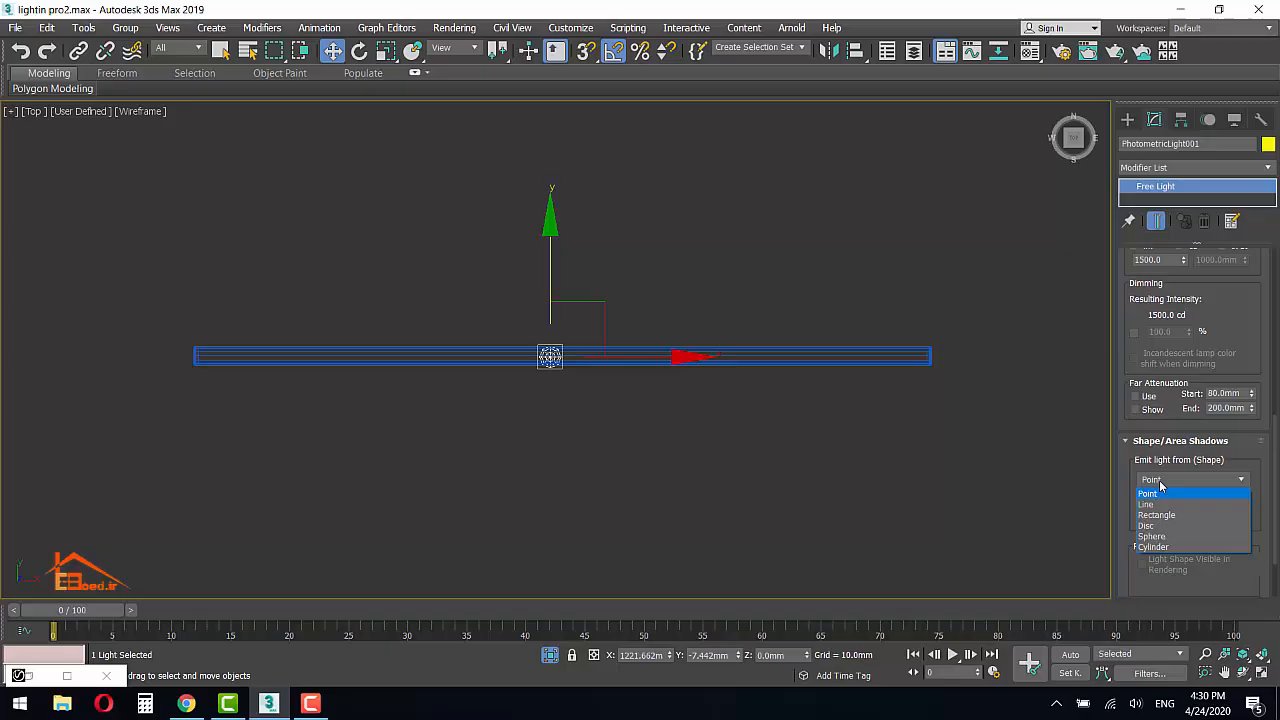
pyautogui.click(1160, 547)
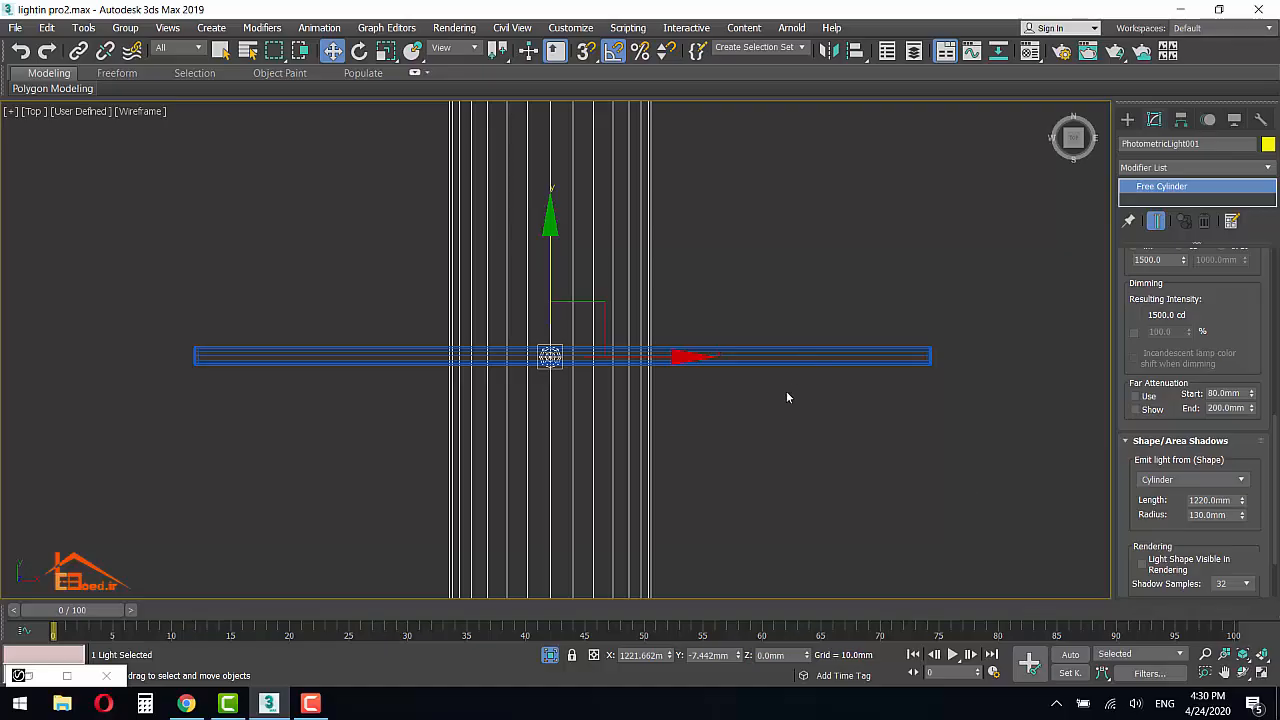
# Step: Raise the cylinder light in the perspective view to the lamp tube's height, at a Z position of about 1601 mm
pyautogui.press('p')
pyautogui.press('z')
pyautogui.scroll(-8, 612, 363)
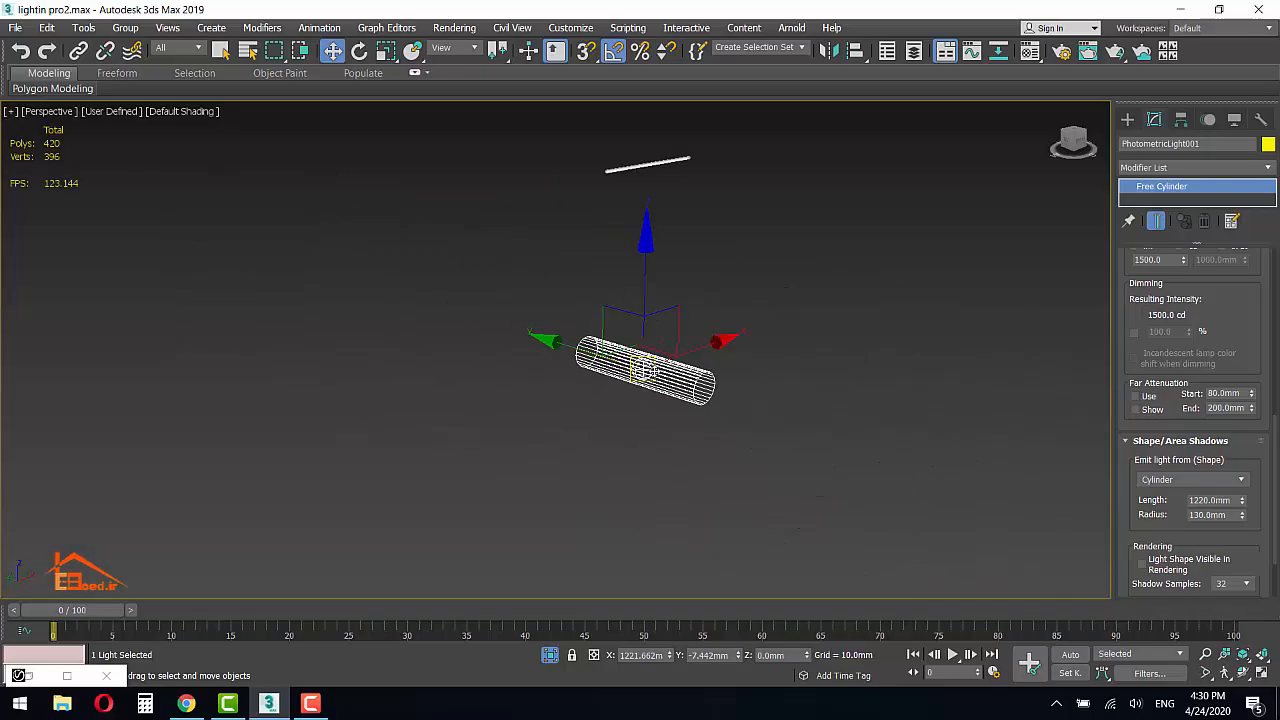
pyautogui.scroll(2, 612, 363)
pyautogui.moveTo(623, 325); pyautogui.dragTo(616, 144)
pyautogui.scroll(5, 611, 175)
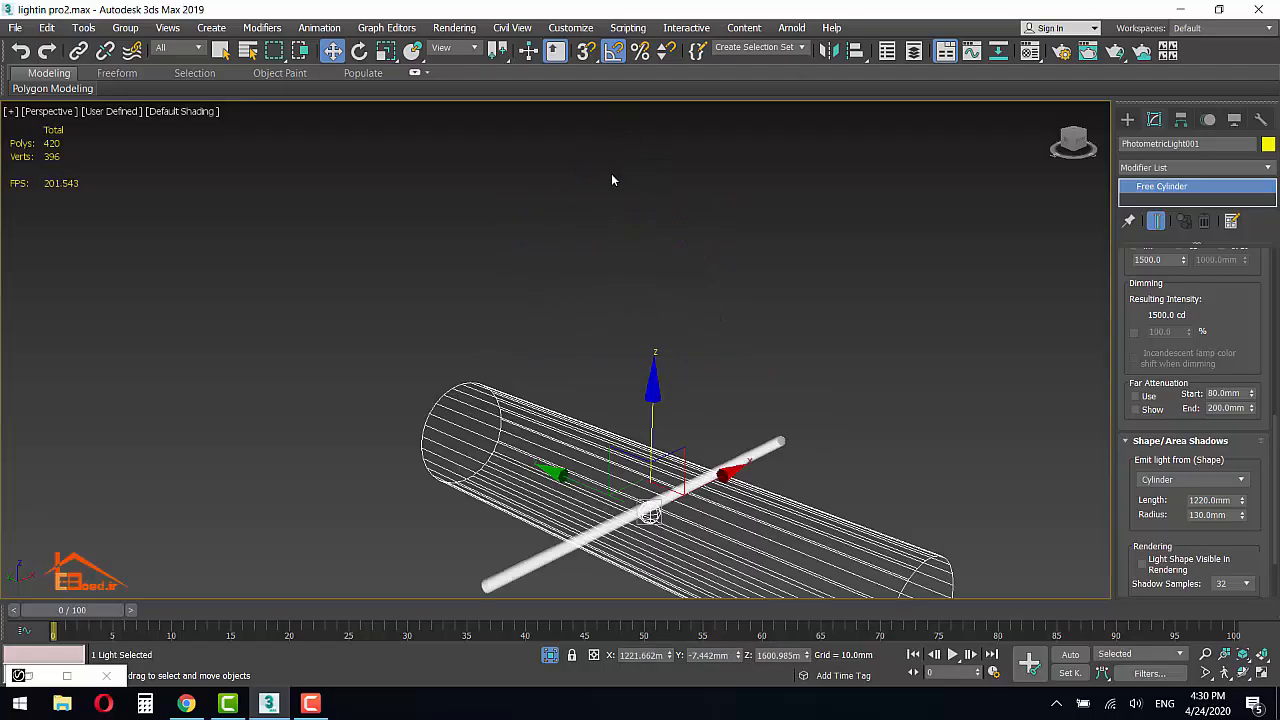
# Step: Rotate the cylinder light to 90 degrees about the Z axis so it runs parallel to the lamp tube
pyautogui.press('e')
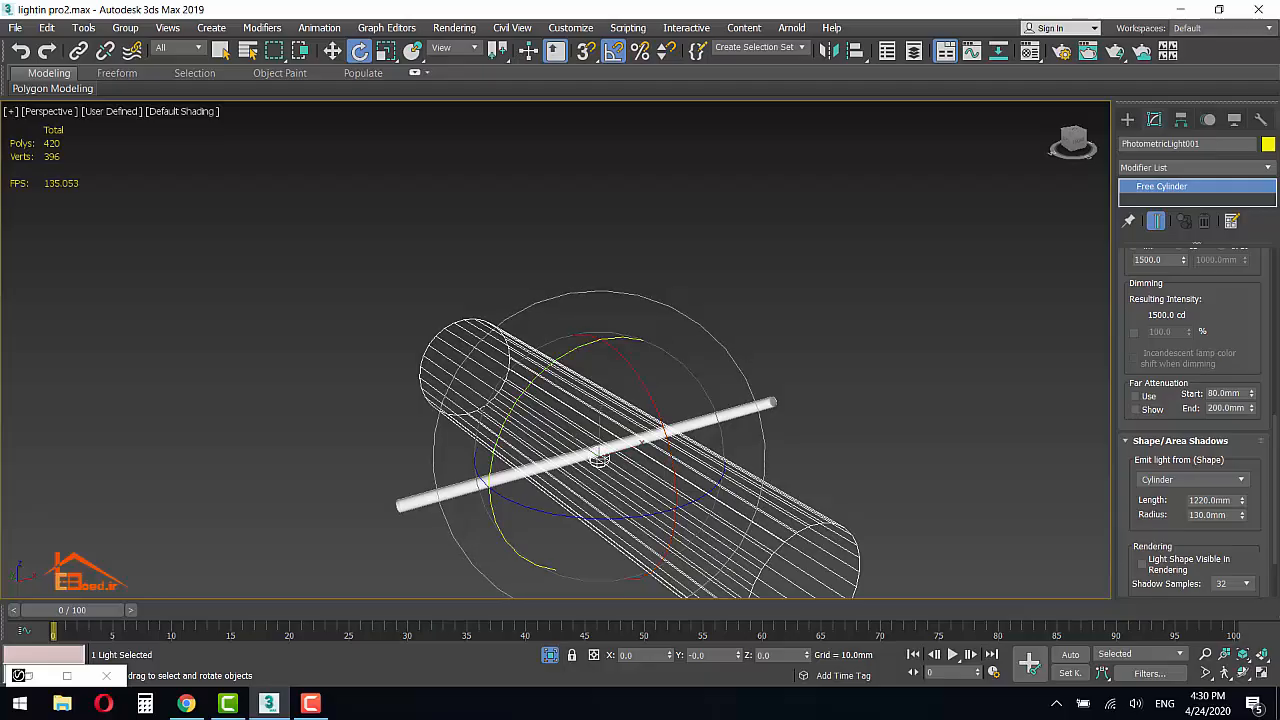
pyautogui.click(770, 655)
pyautogui.write('90')
pyautogui.press('Return')
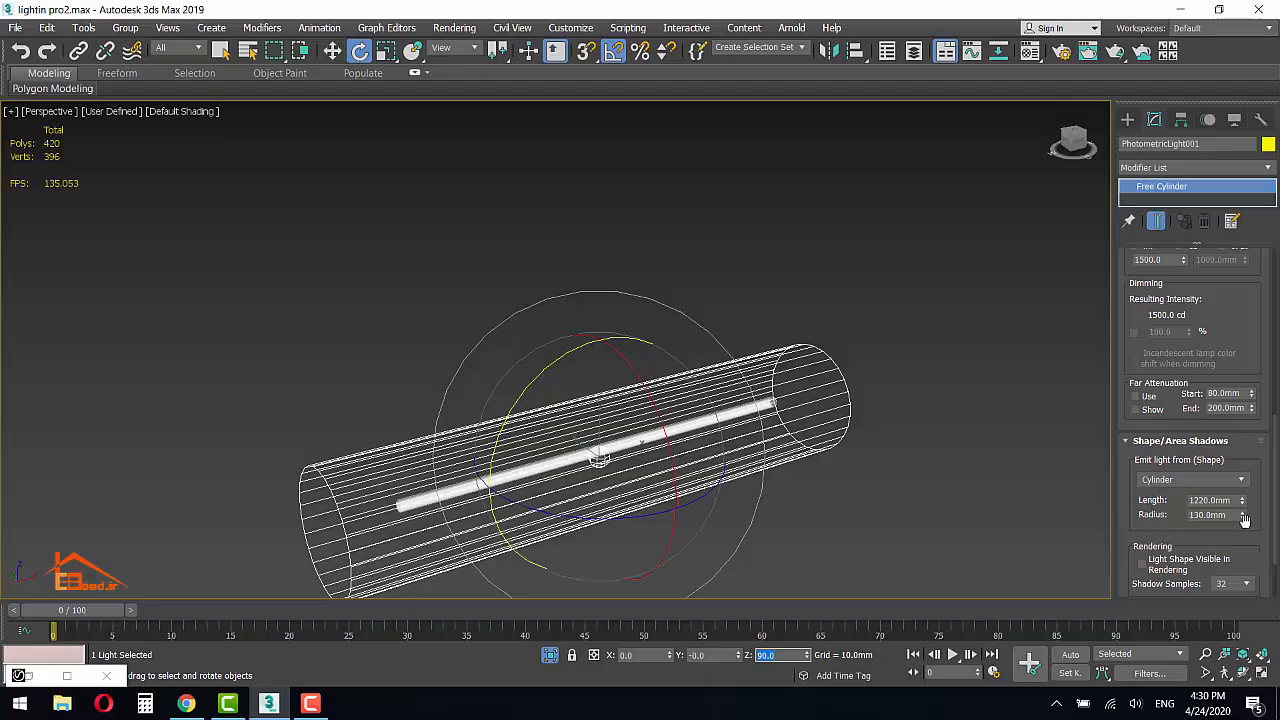
# Step: Fit the light to the tube with radius 18.2 mm and length 958.282 mm, shifting it along X to about 1236 mm
pyautogui.moveTo(1244, 519); pyautogui.dragTo(1252, 574)
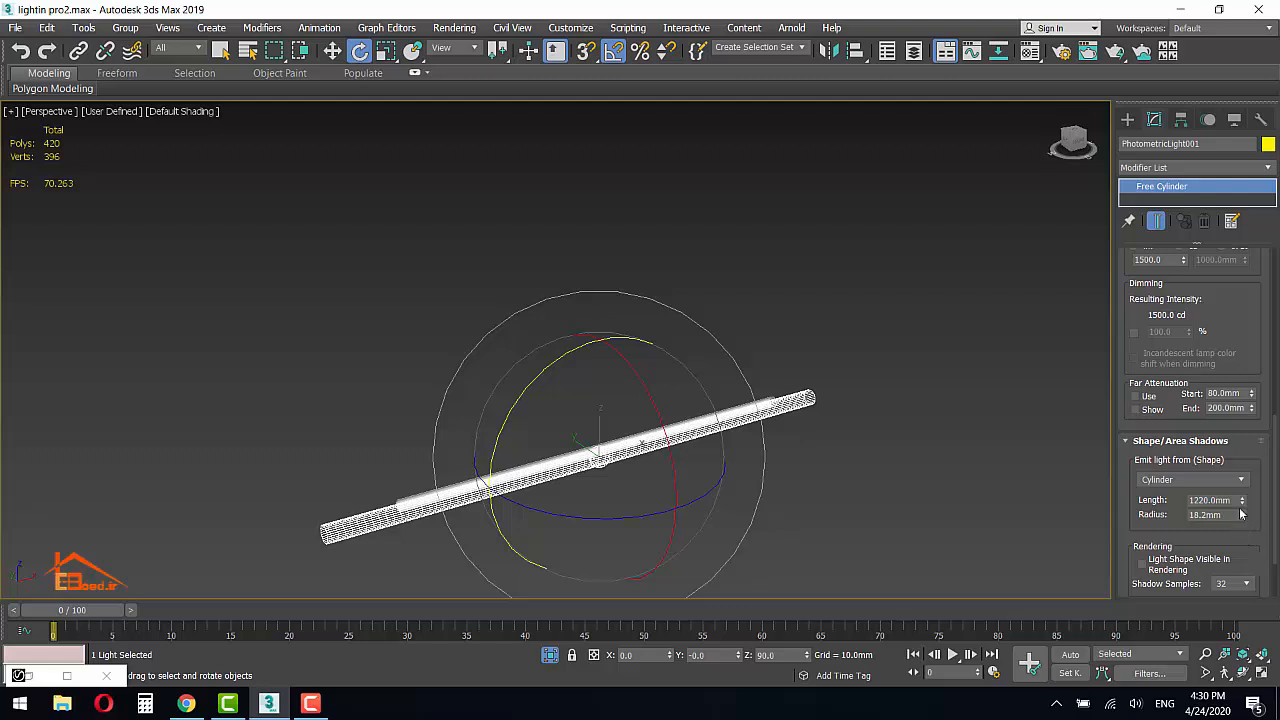
pyautogui.moveTo(1244, 507); pyautogui.dragTo(1245, 520)
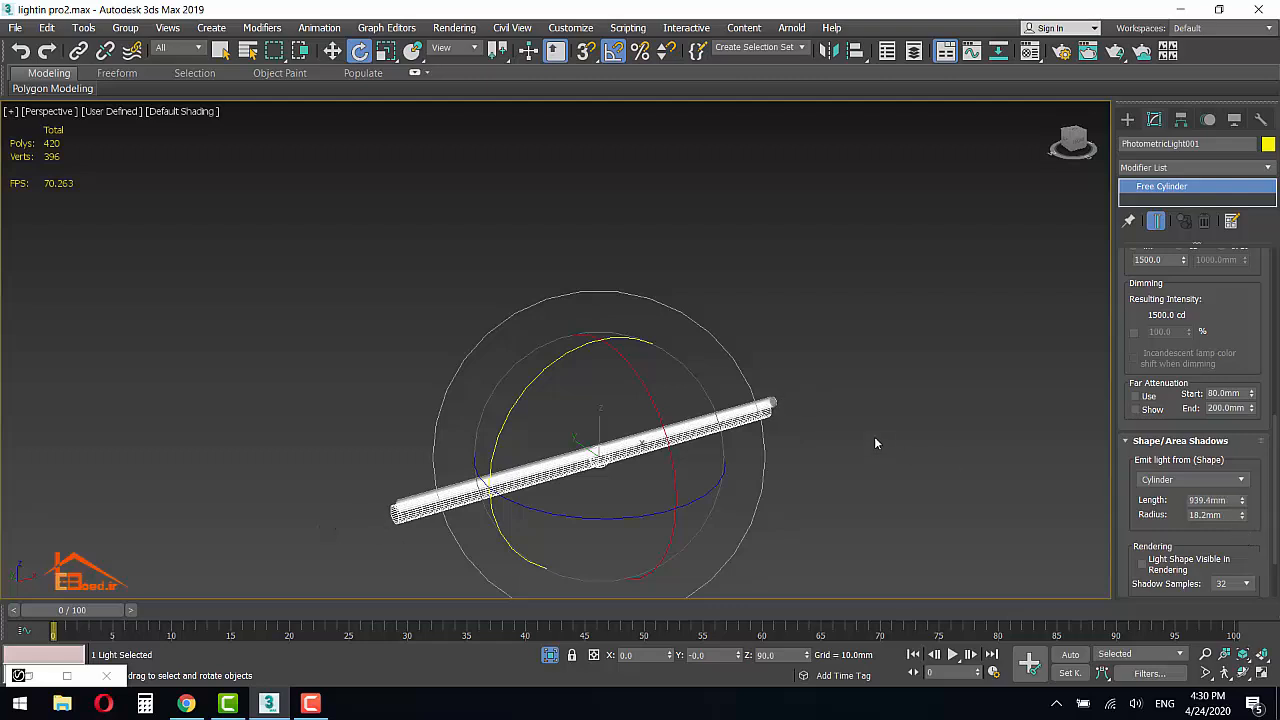
pyautogui.press('t')
pyautogui.scroll(2, 874, 443)
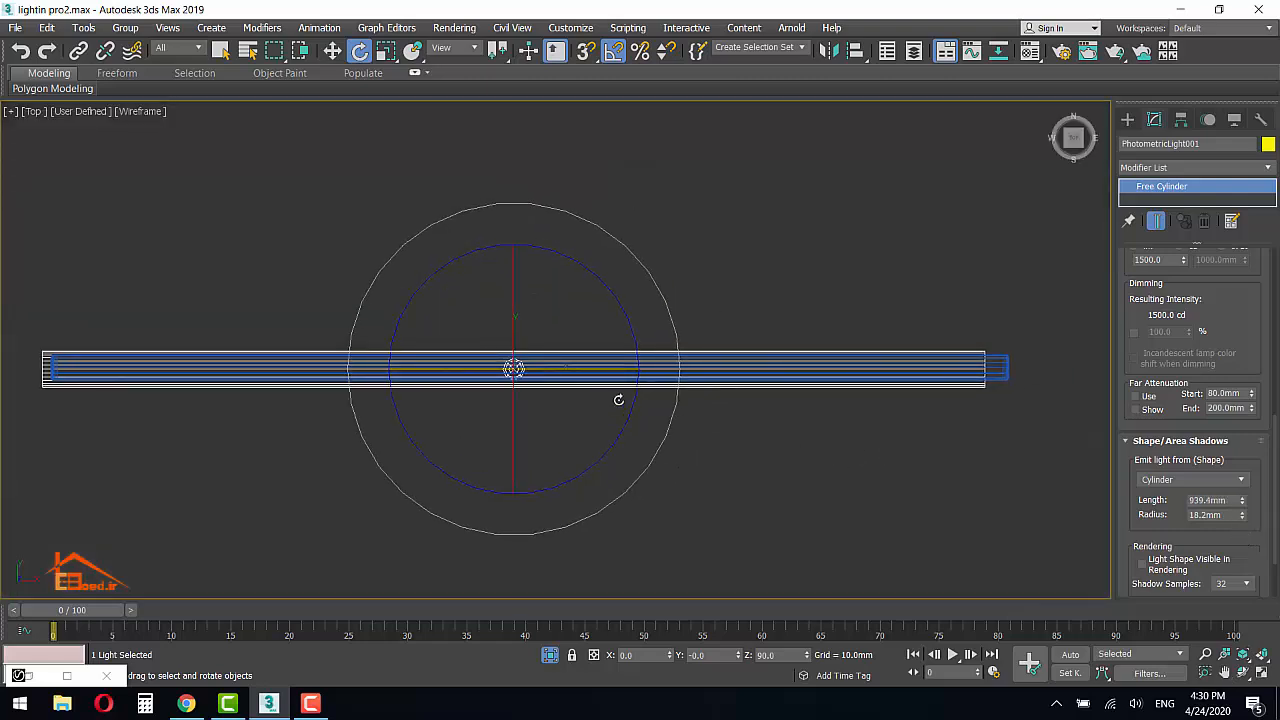
pyautogui.press('w')
pyautogui.moveTo(585, 368); pyautogui.dragTo(600, 370)
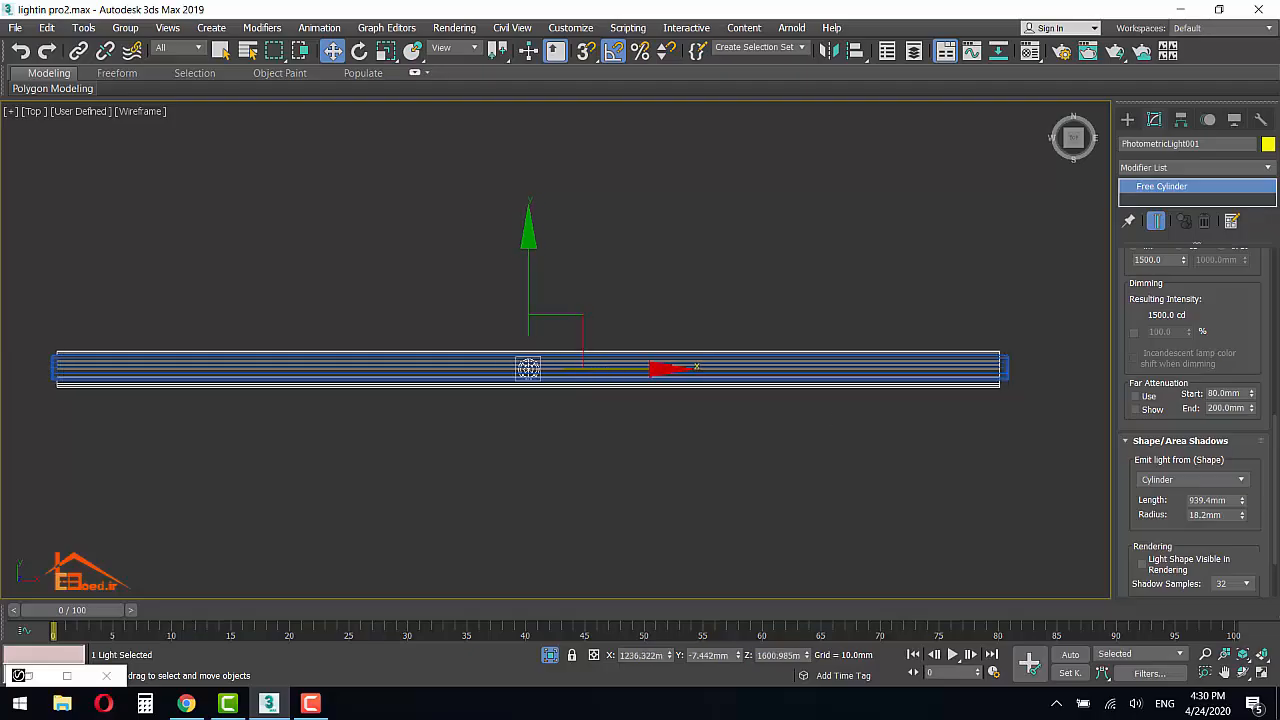
pyautogui.moveTo(1243, 501); pyautogui.dragTo(1243, 498)
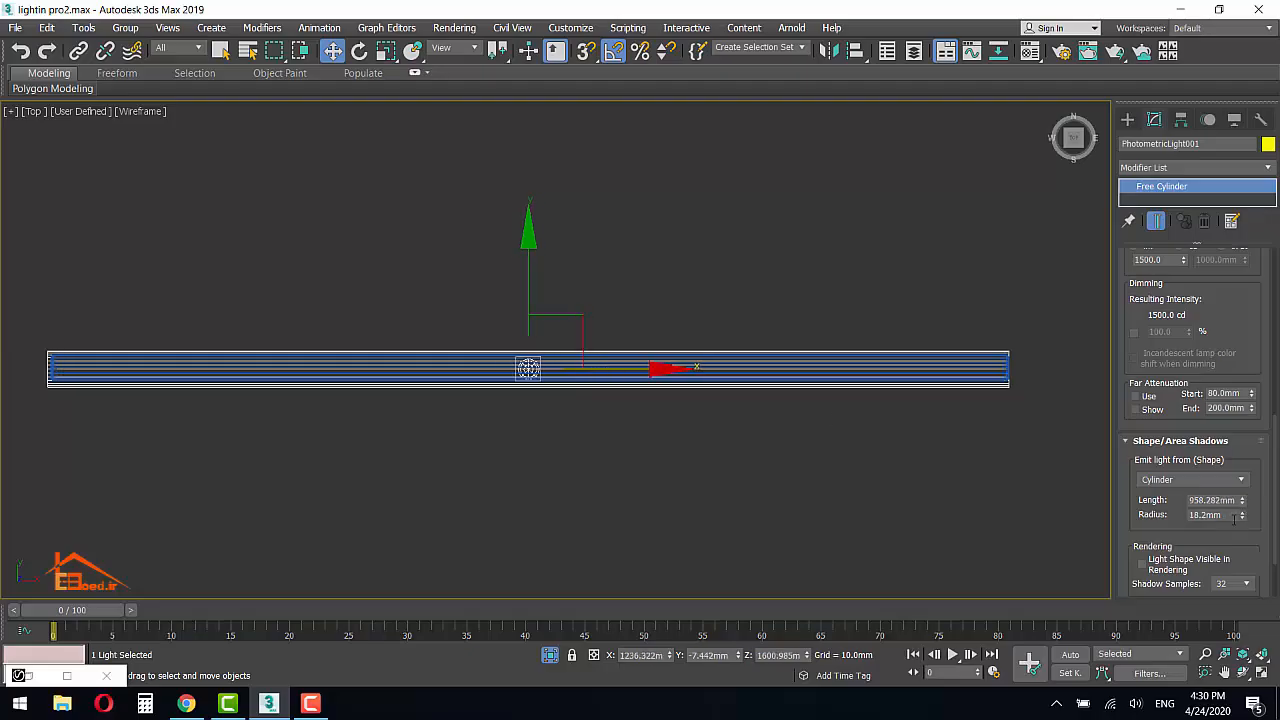
# Step: Align the light with the tube's cross-section in the left view and reduce its radius to 15.296 mm
pyautogui.press('p')
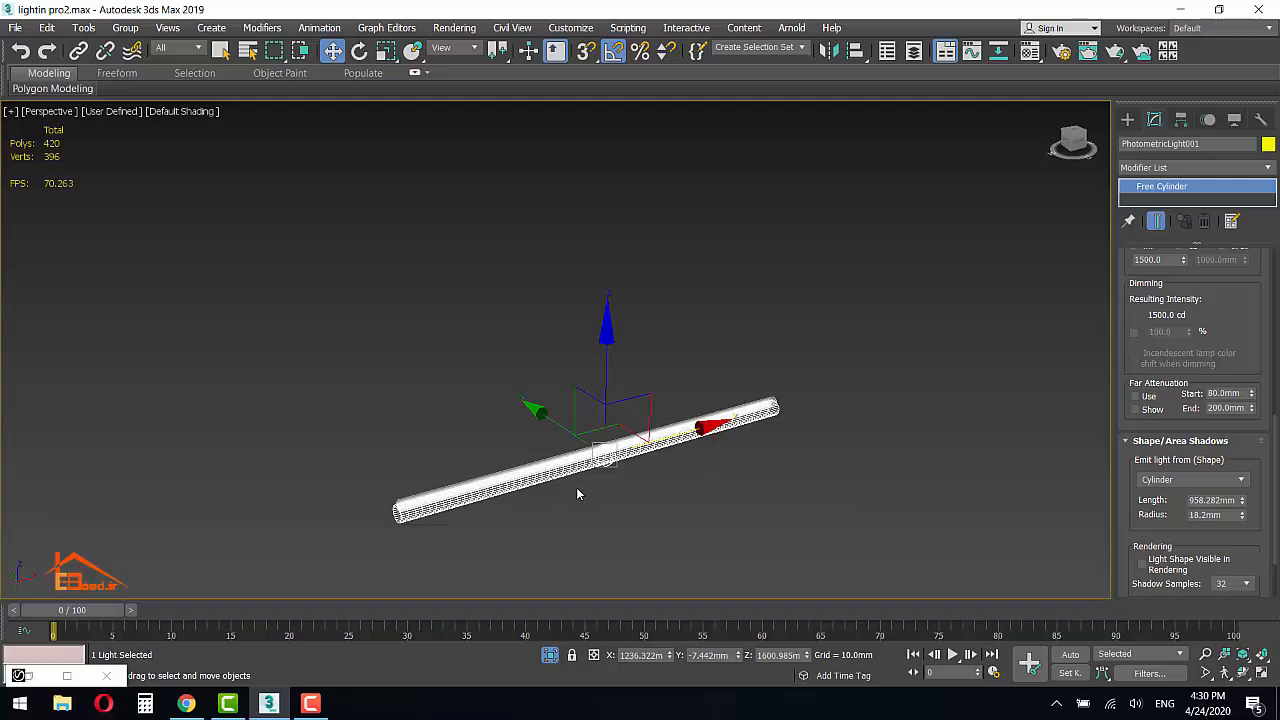
pyautogui.keyDown('alt'); pyautogui.moveTo(576, 490); pyautogui.dragTo(549, 500, button='middle'); pyautogui.keyUp('alt')
pyautogui.moveTo(685, 412); pyautogui.dragTo(684, 405)
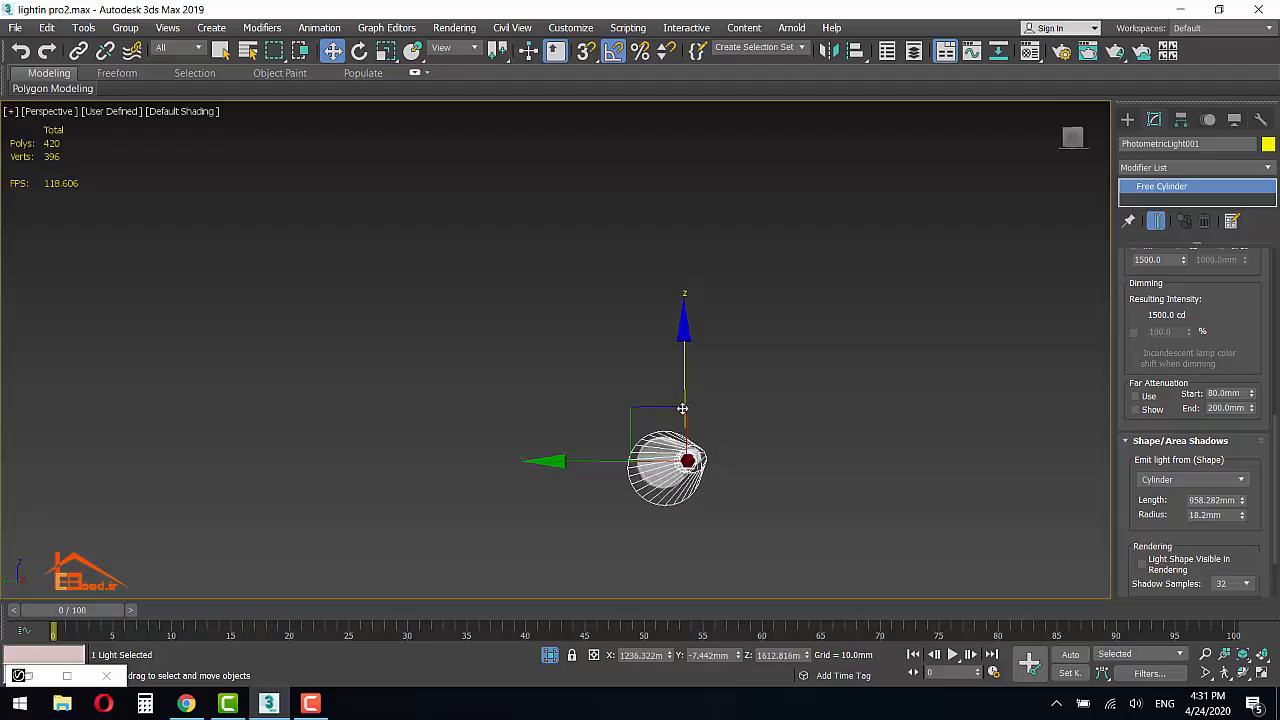
pyautogui.press('l')
pyautogui.press('z')
pyautogui.moveTo(670, 424); pyautogui.dragTo(694, 488, button='middle')
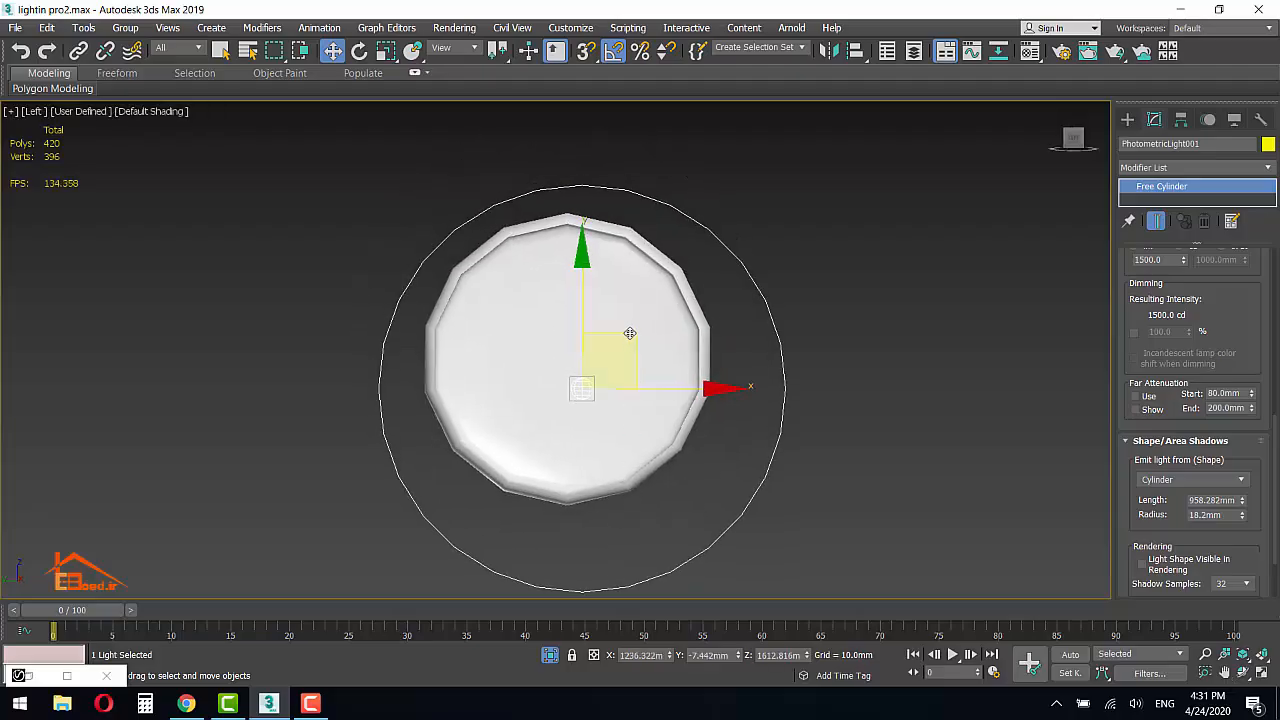
pyautogui.moveTo(631, 337)
pyautogui.mouseDown()
pyautogui.moveTo(606, 324)
pyautogui.moveTo(617, 322)
pyautogui.mouseUp()
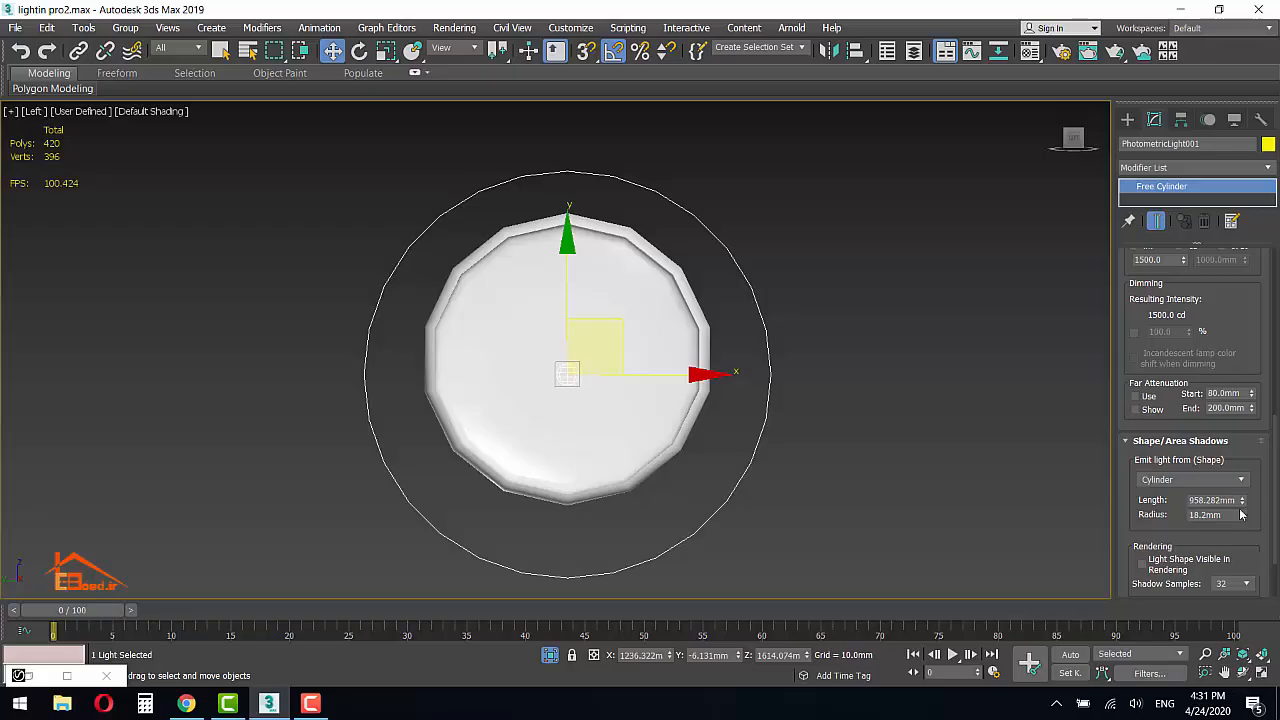
pyautogui.moveTo(1245, 520); pyautogui.dragTo(1244, 526)
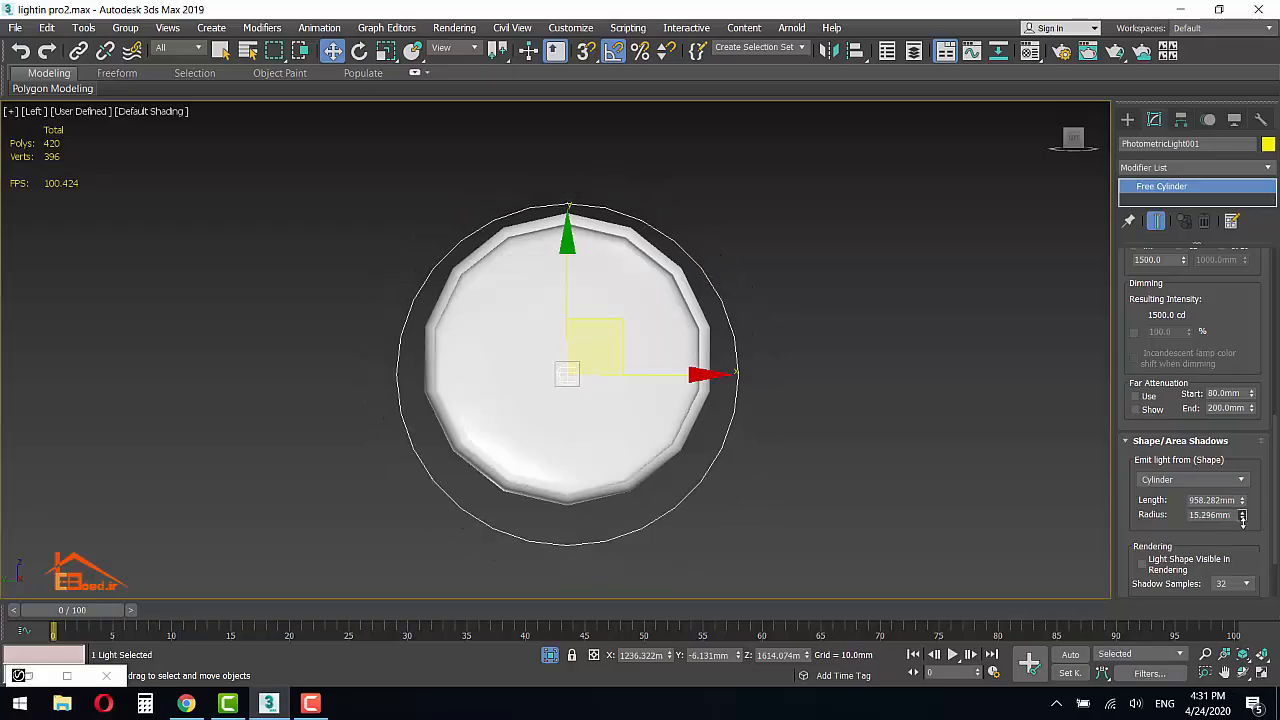
pyautogui.click(626, 333)
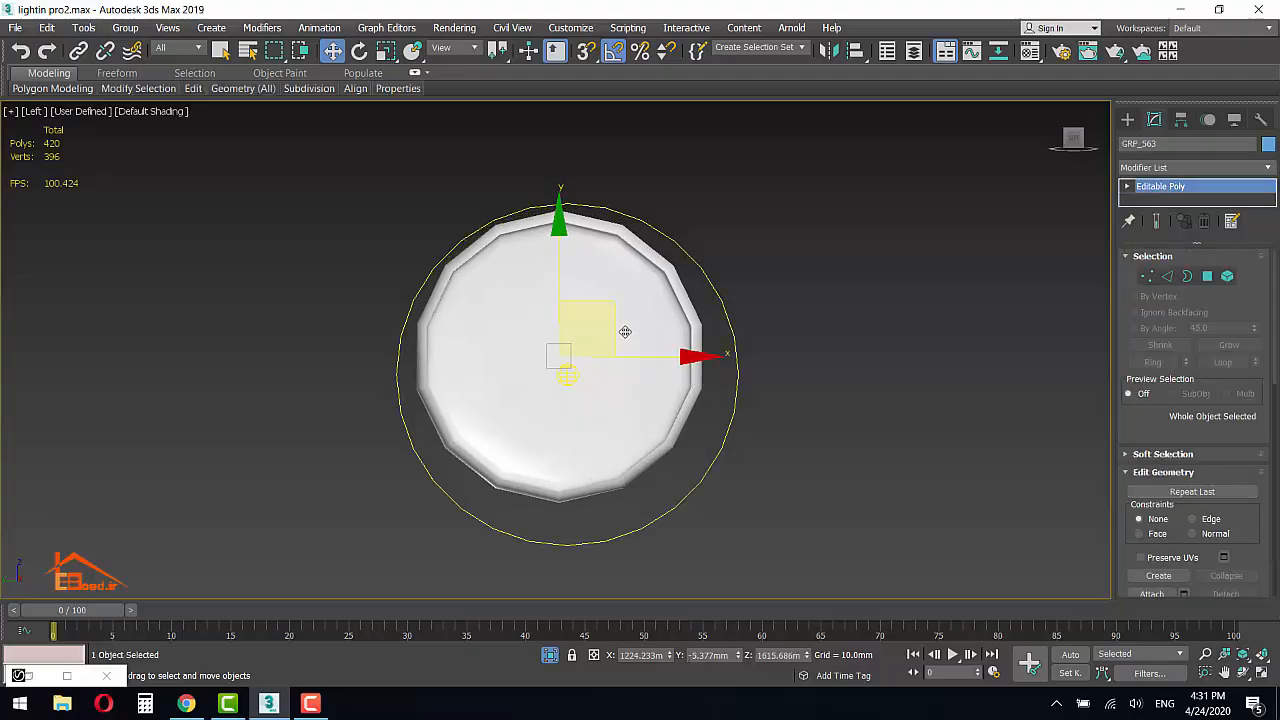
pyautogui.hotkey('ctrl', 'x')
pyautogui.hotkey('ctrl', 'x')
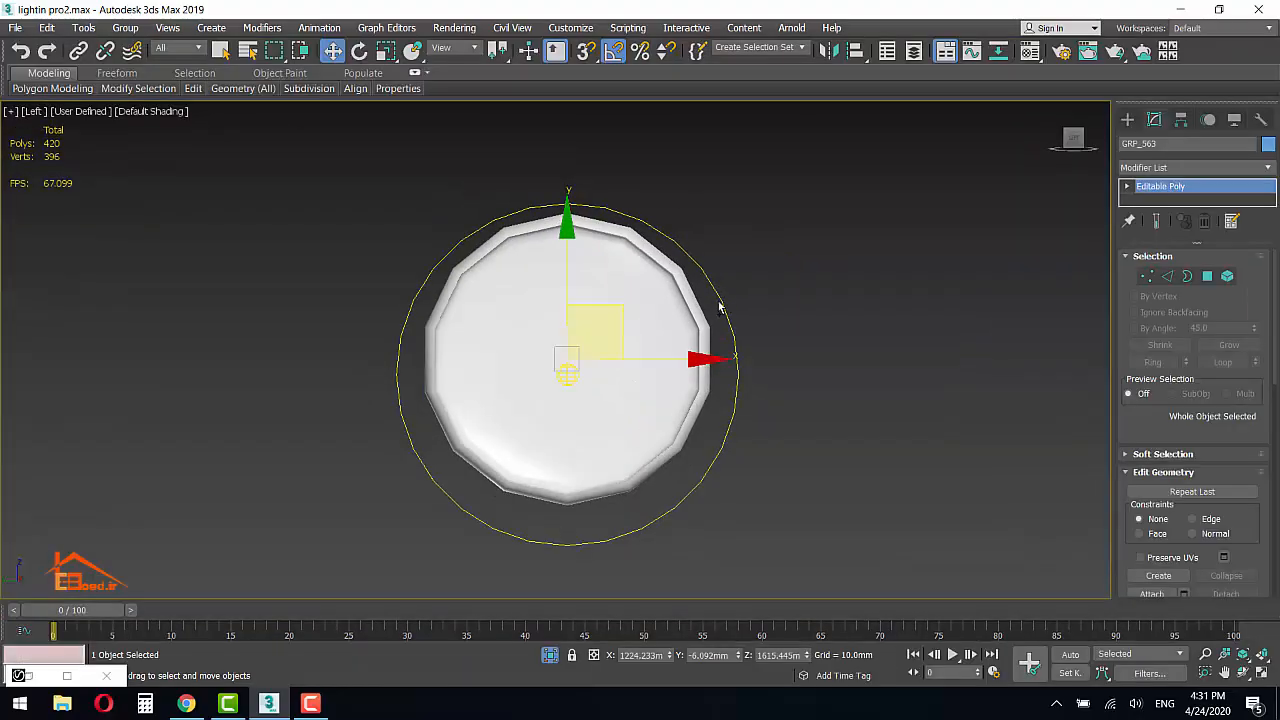
# Step: Recentre the light on the tube in the left view, and exit isolation to show the full scene through the camera
pyautogui.click(721, 296)
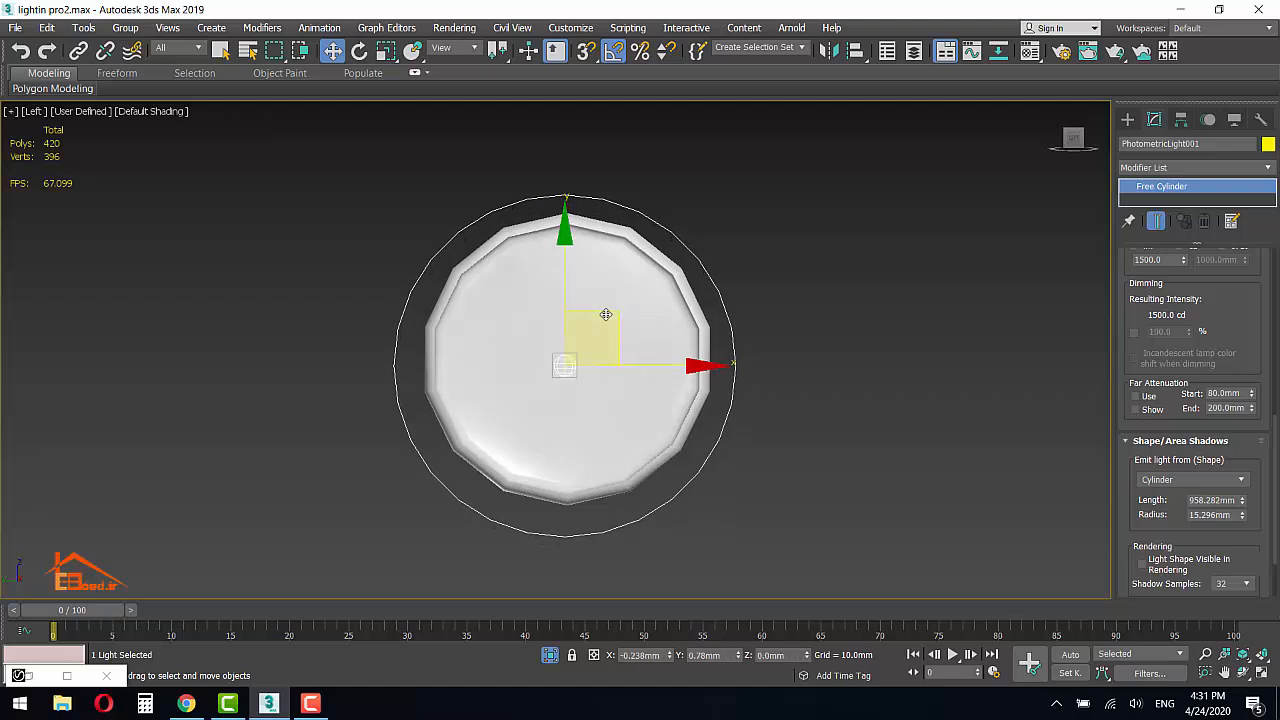
pyautogui.press('p')
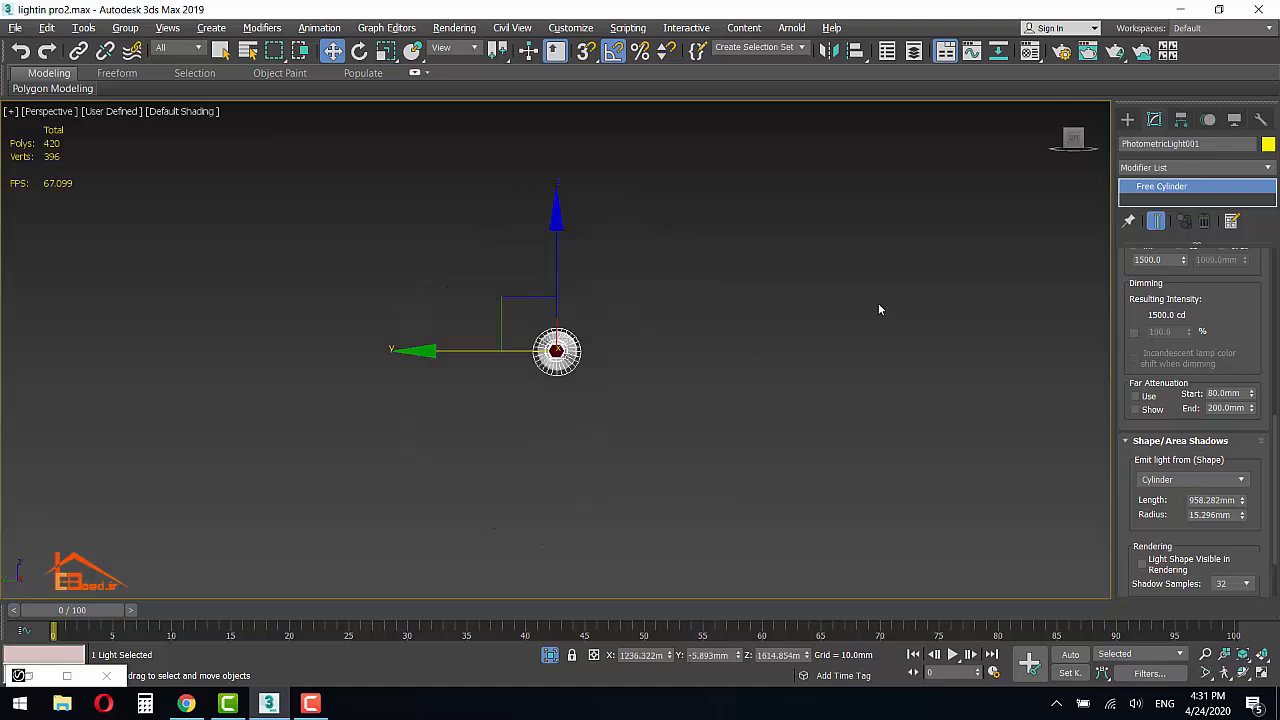
pyautogui.press('z')
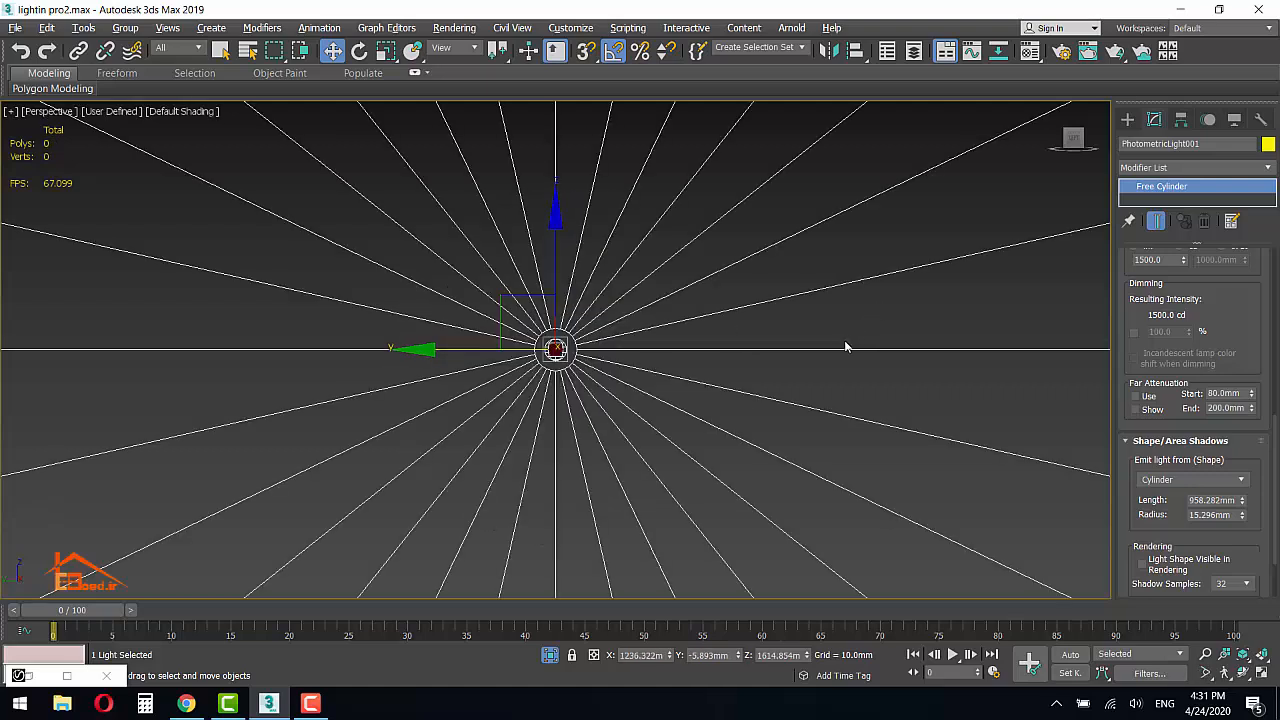
pyautogui.click(551, 656)
pyautogui.moveTo(767, 307)
pyautogui.keyDown('alt'); pyautogui.mouseDown(button='middle')
pyautogui.moveTo(746, 323)
pyautogui.moveTo(760, 331)
pyautogui.mouseUp(button='middle'); pyautogui.keyUp('alt')
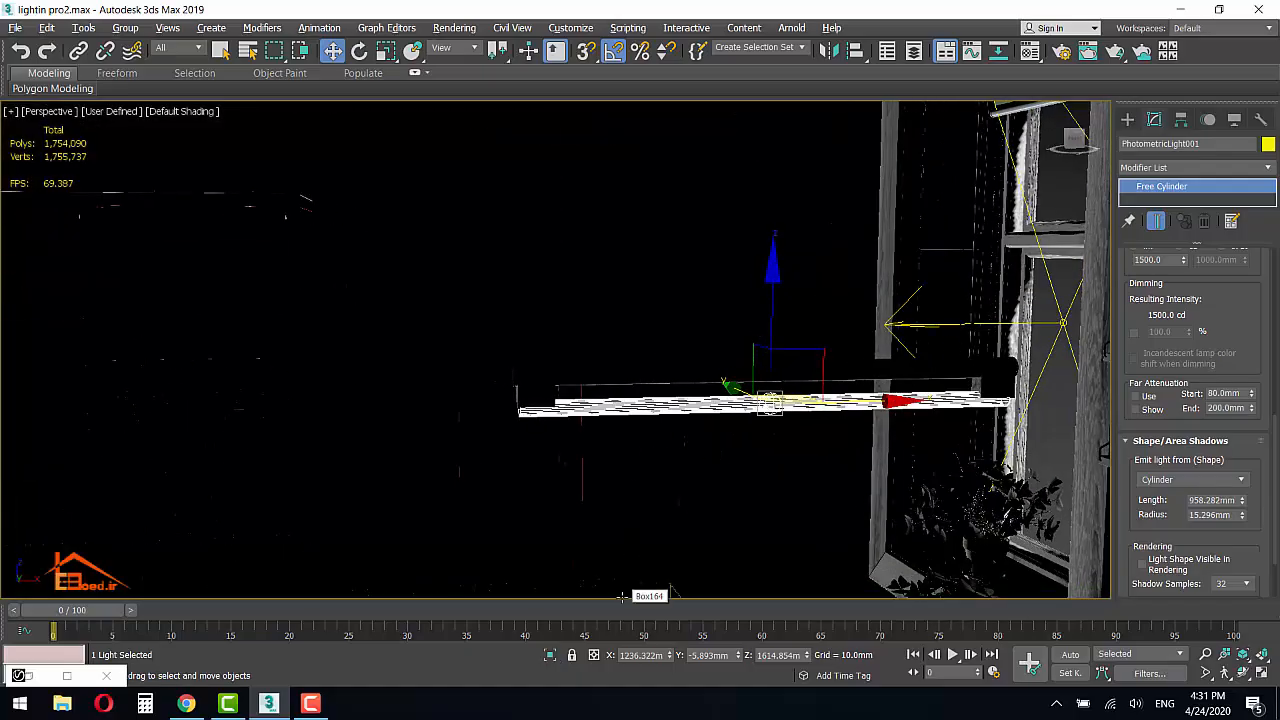
pyautogui.hotkey('alt', 'w')
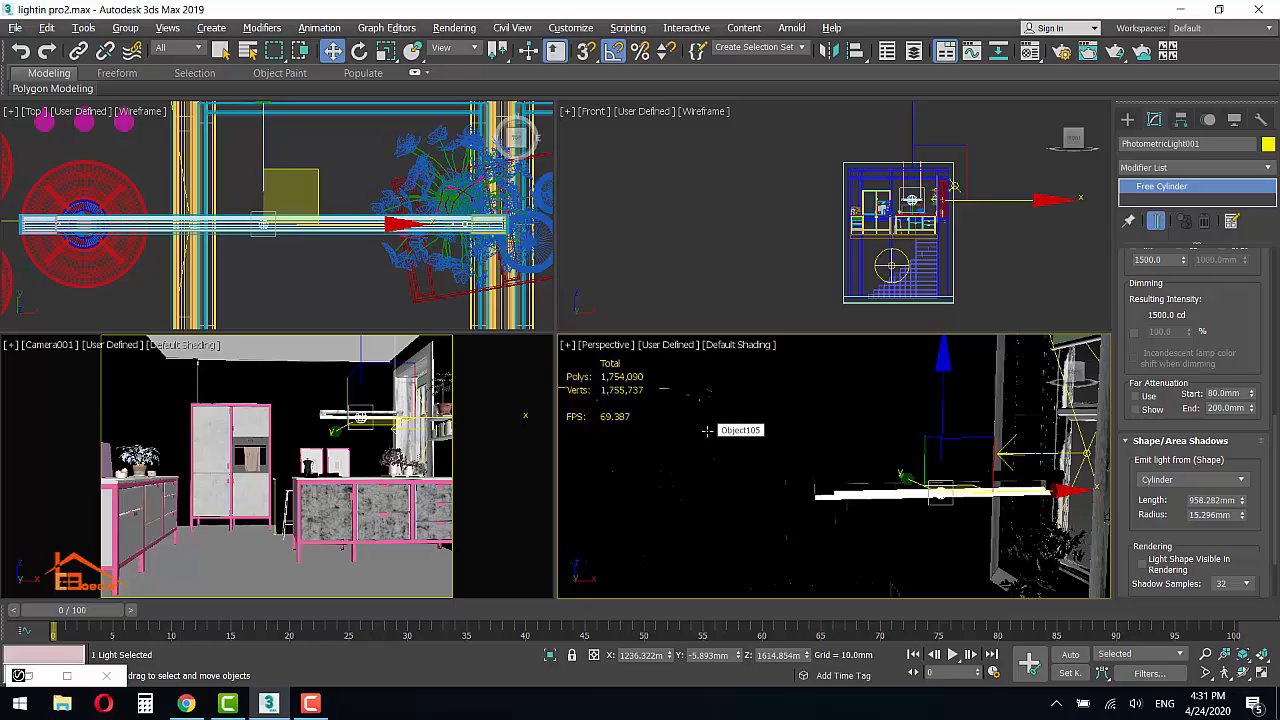
pyautogui.hotkey('alt', 'w')
pyautogui.press('c')
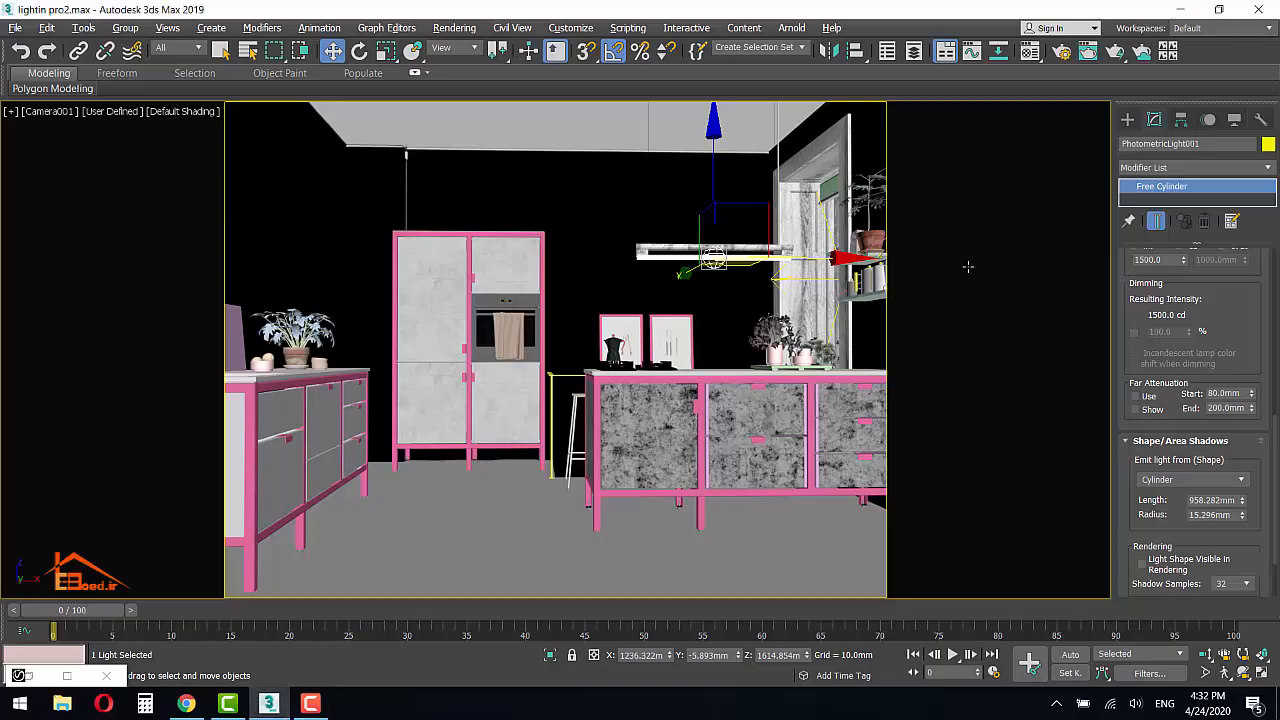
# Step: Restrict selection to Lights and delete the group of lights outside the two windows in the perspective view
pyautogui.press('p')
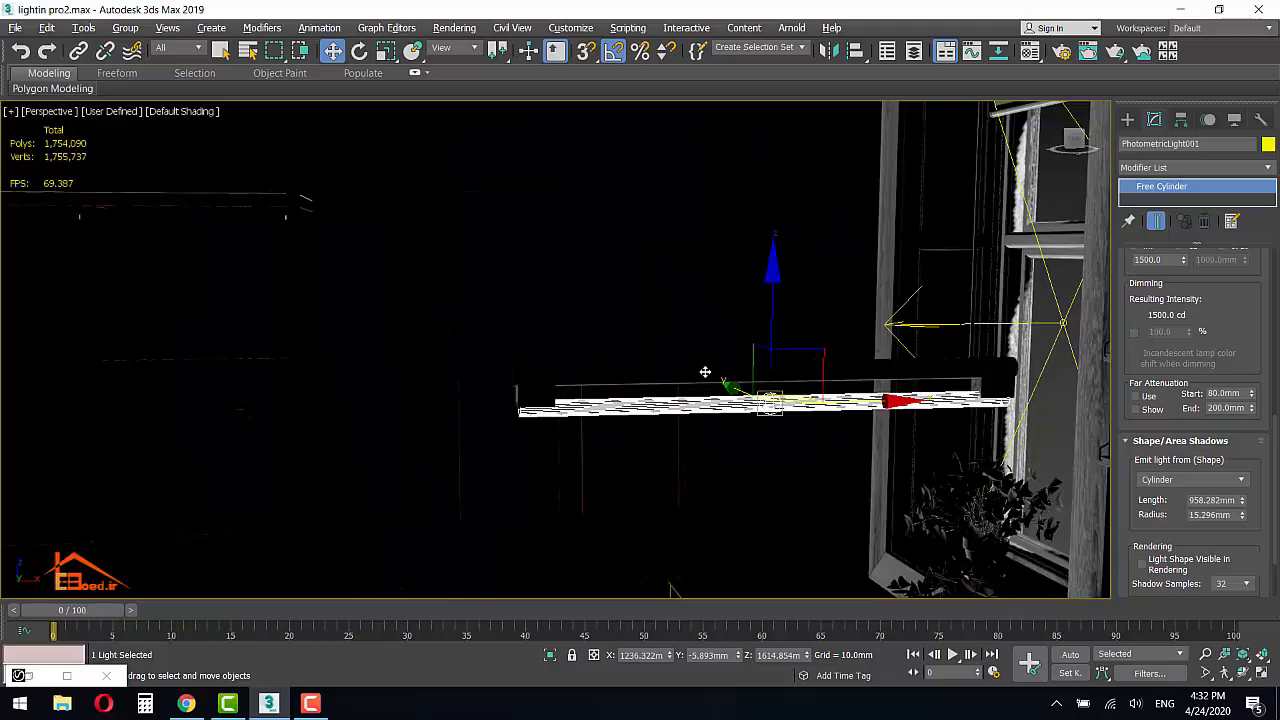
pyautogui.moveTo(615, 351); pyautogui.dragTo(415, 325, button='middle')
pyautogui.scroll(-4, 600, 317)
pyautogui.keyDown('alt'); pyautogui.moveTo(671, 349); pyautogui.dragTo(360, 300, button='middle'); pyautogui.keyUp('alt')
pyautogui.scroll(-1, 629, 356)
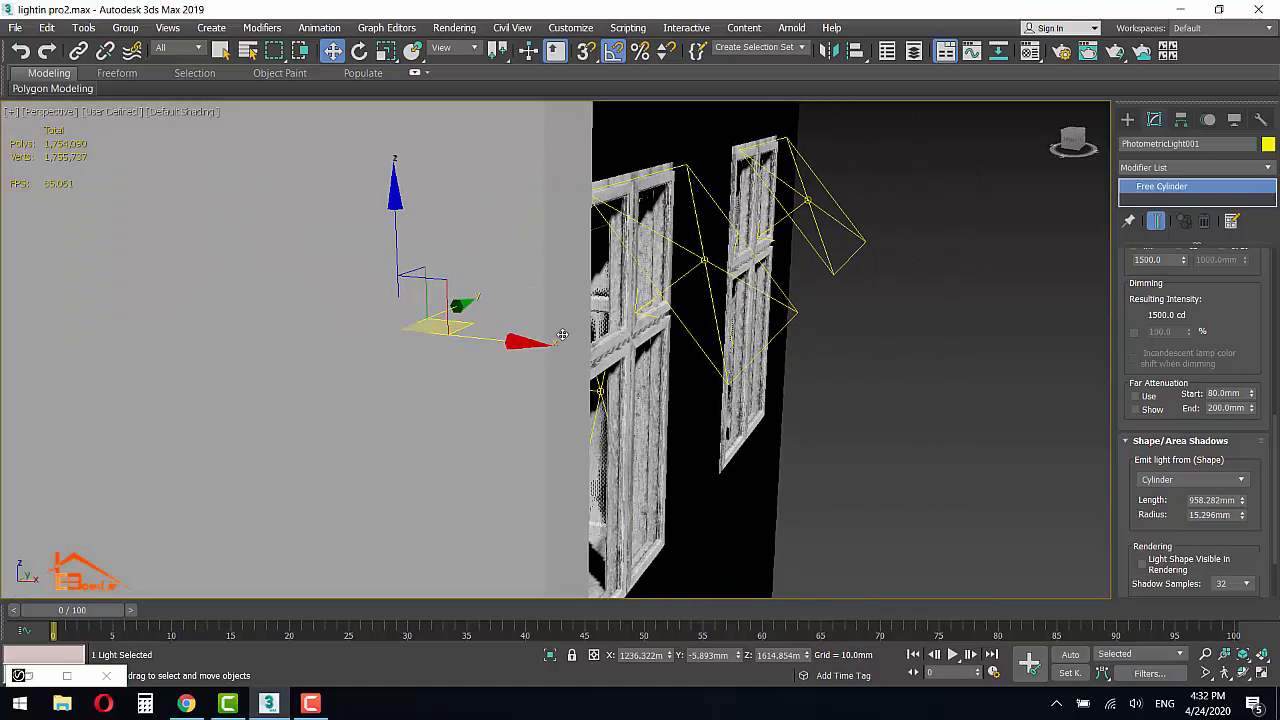
pyautogui.scroll(-2, 563, 336)
pyautogui.click(175, 48)
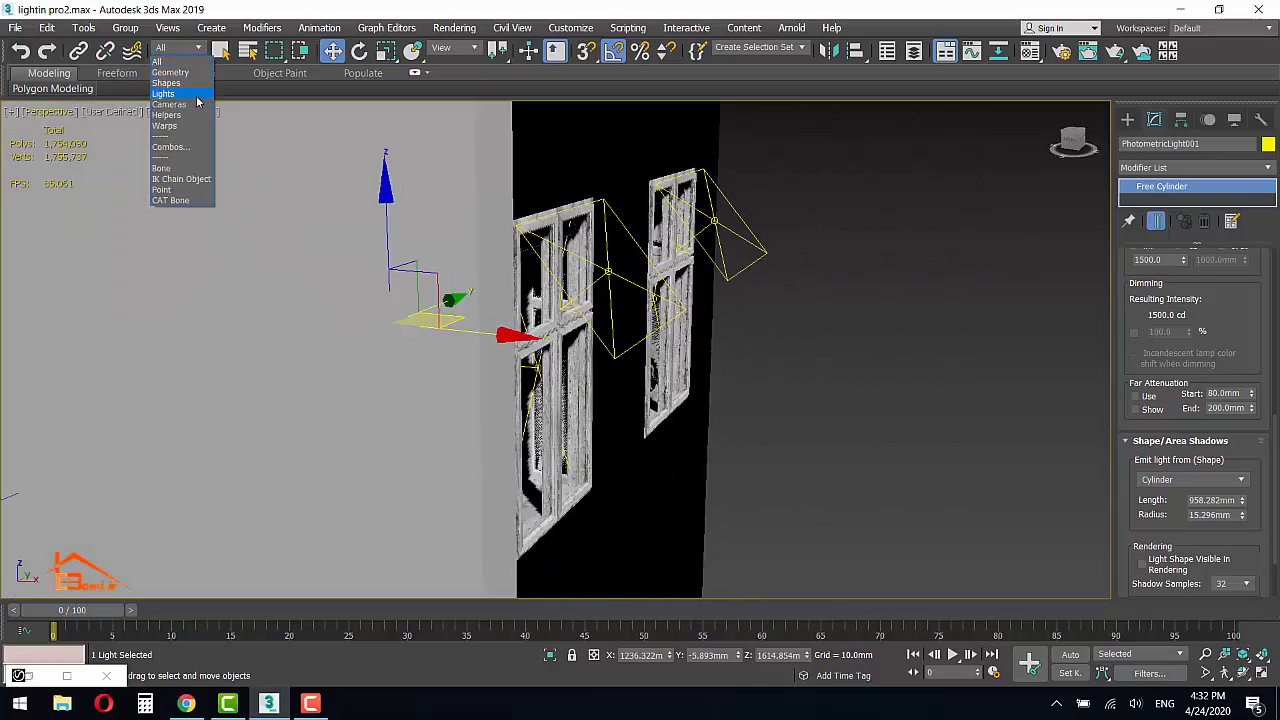
pyautogui.click(194, 94)
pyautogui.moveTo(850, 183); pyautogui.dragTo(630, 395)
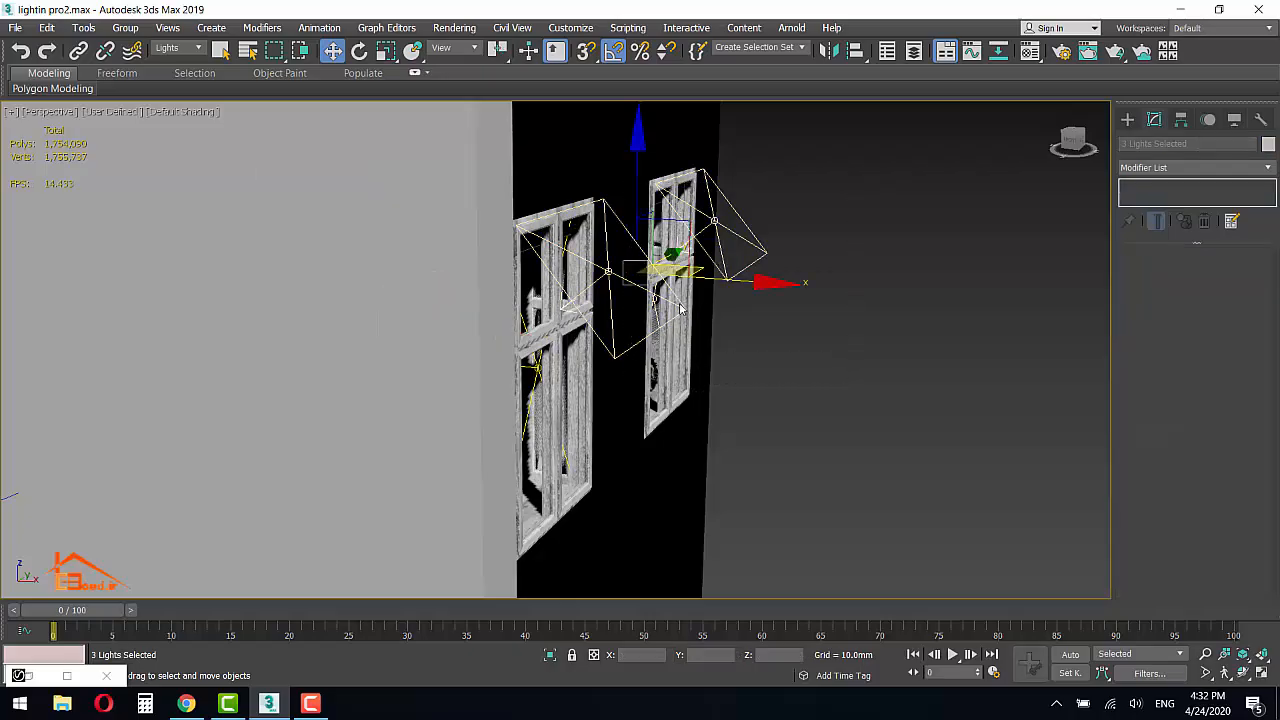
pyautogui.press('Delete')
# Step: Delete the remaining VRayLight seen through the nearer window and return to the camera view
pyautogui.moveTo(594, 360); pyautogui.dragTo(480, 392, button='middle')
pyautogui.click(425, 382)
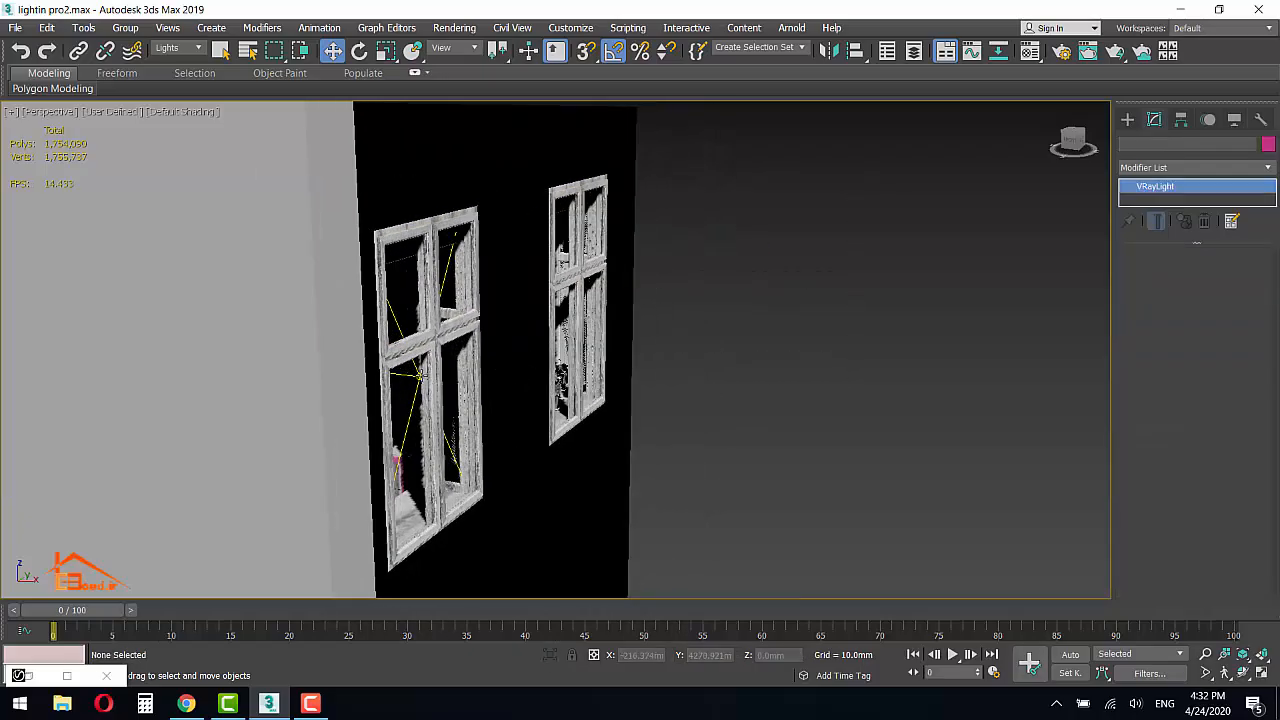
pyautogui.press('Delete')
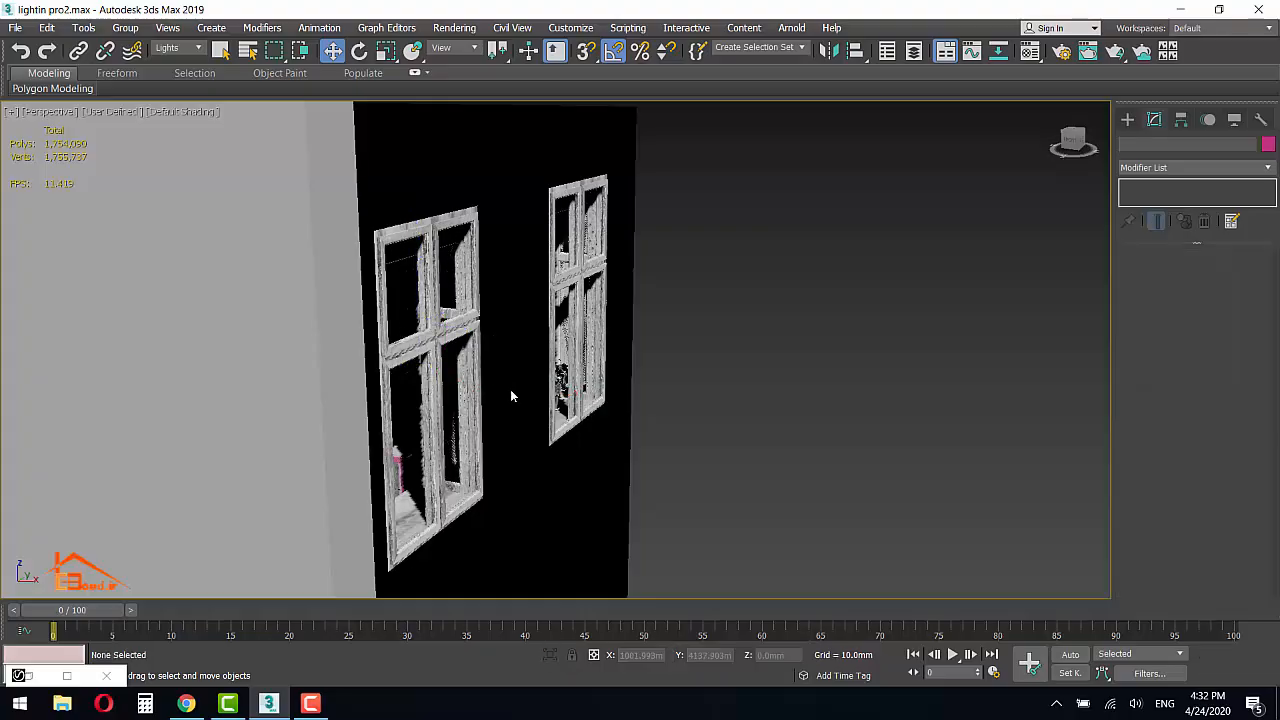
pyautogui.press('c')
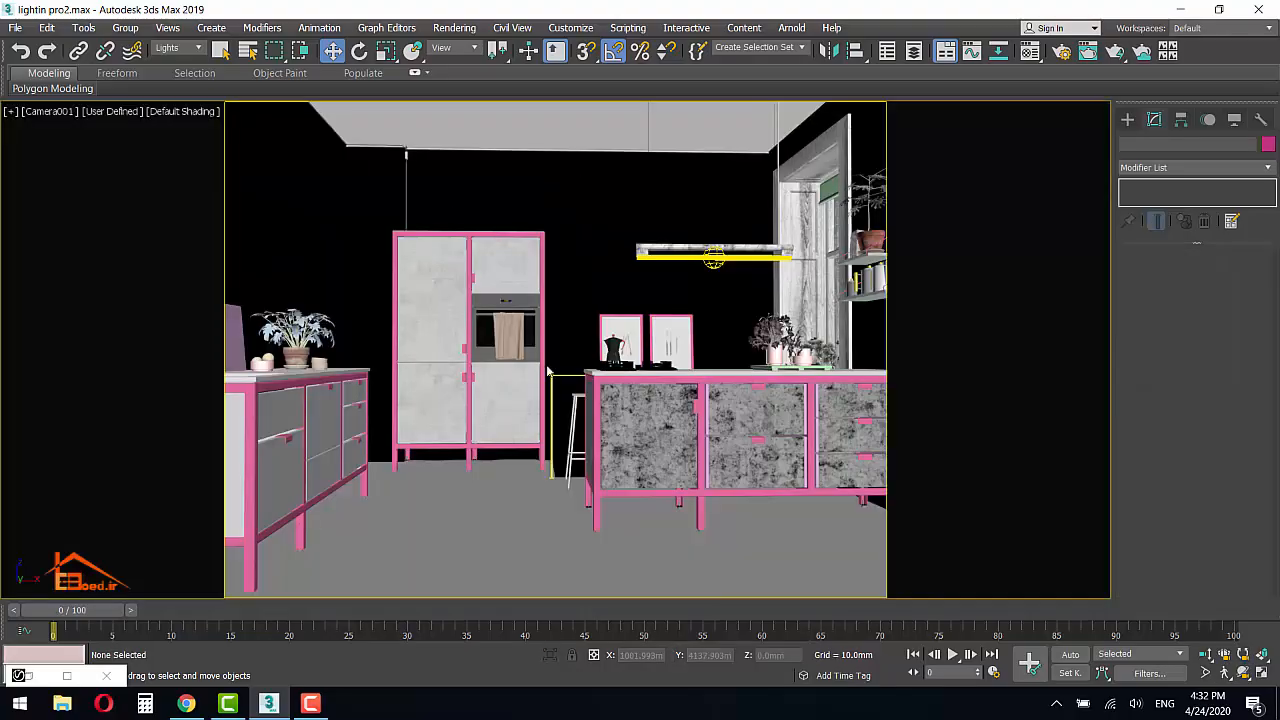
# Step: Open the render settings, select the hanging lamp's photometric light and enable its shadows with the VRayShadow type
pyautogui.click(1065, 54)
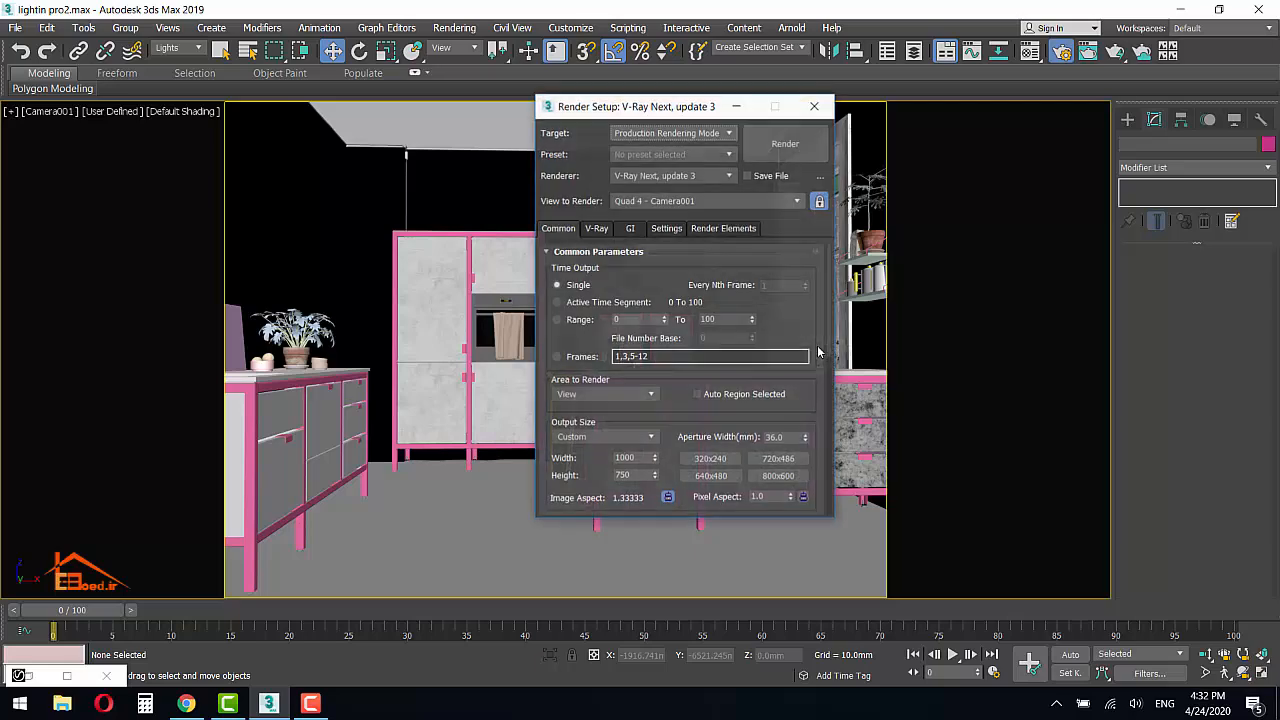
pyautogui.moveTo(647, 113); pyautogui.dragTo(365, 110)
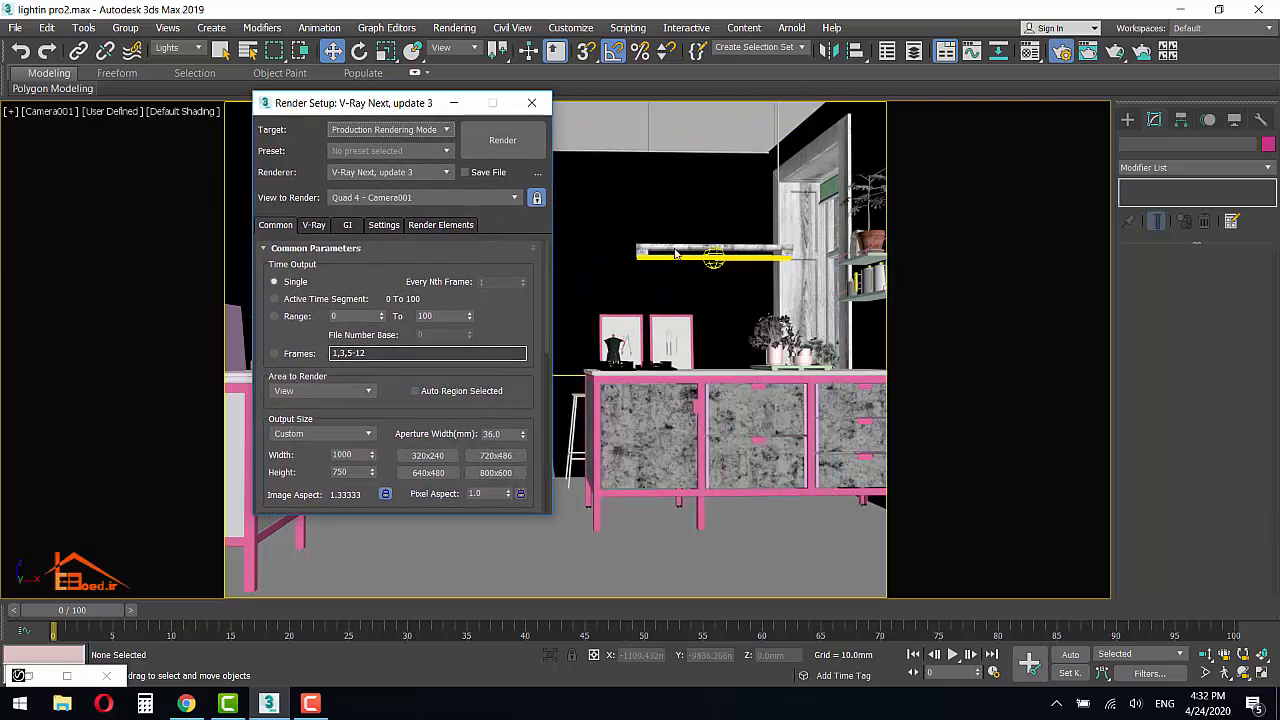
pyautogui.click(714, 260)
pyautogui.click(714, 260)
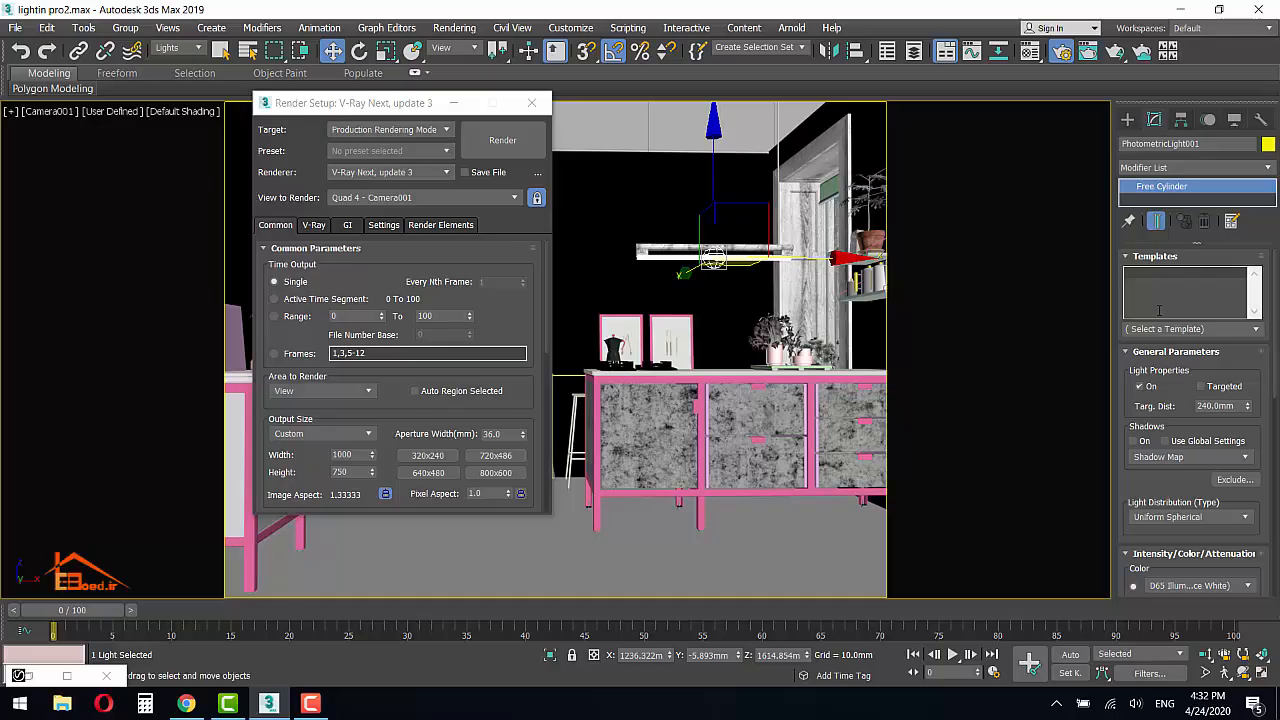
pyautogui.click(1137, 441)
pyautogui.click(1190, 458)
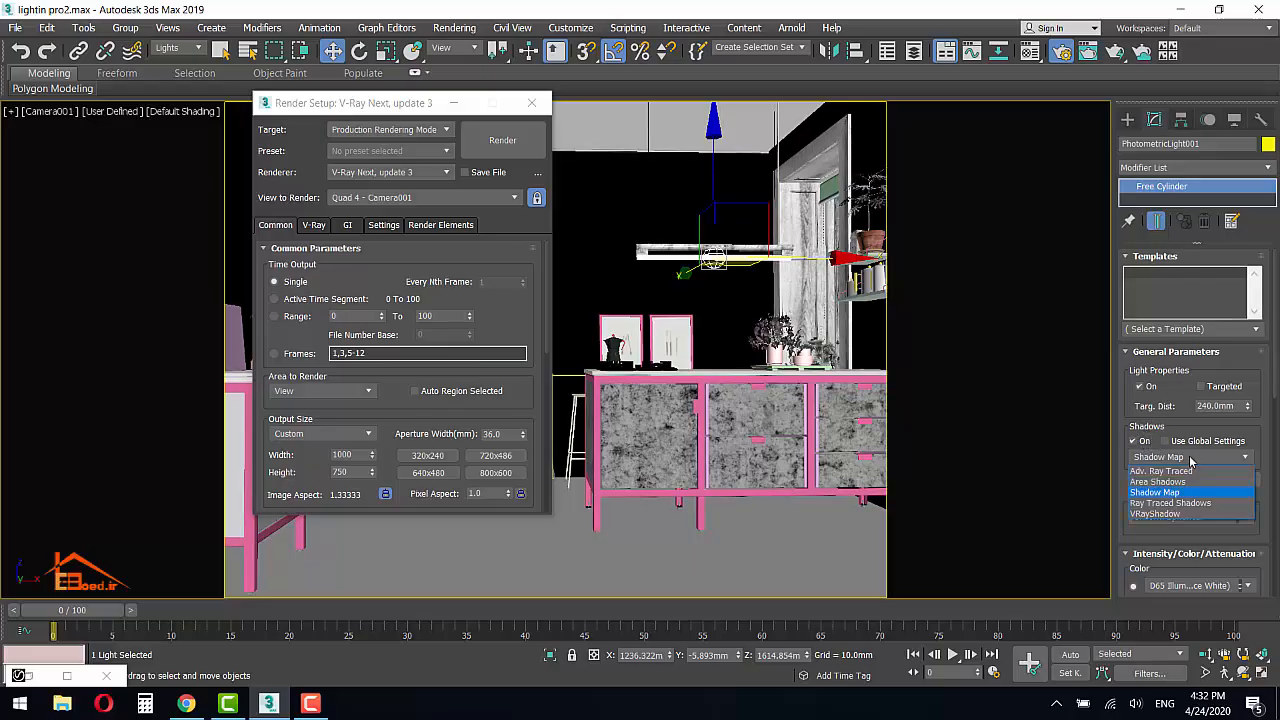
pyautogui.click(1181, 515)
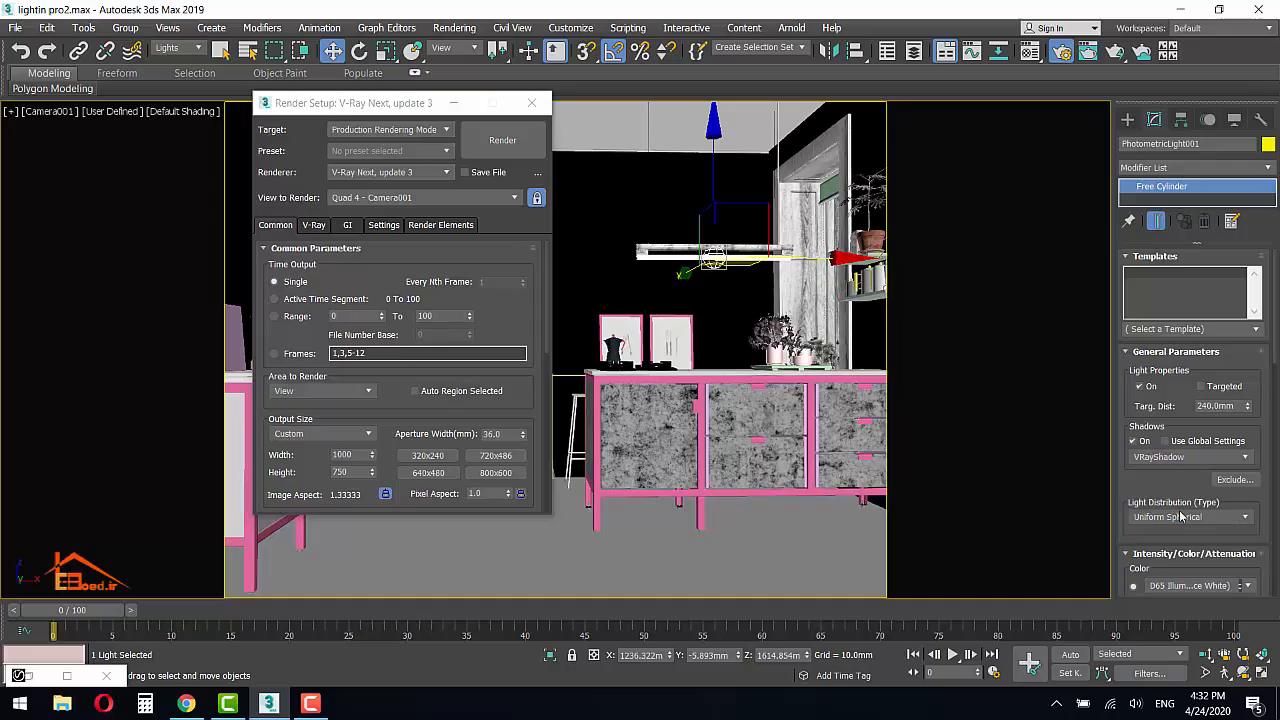
# Step: Set the photometric light's color to Halogen (Warm)
pyautogui.scroll(-5, 1172, 480)
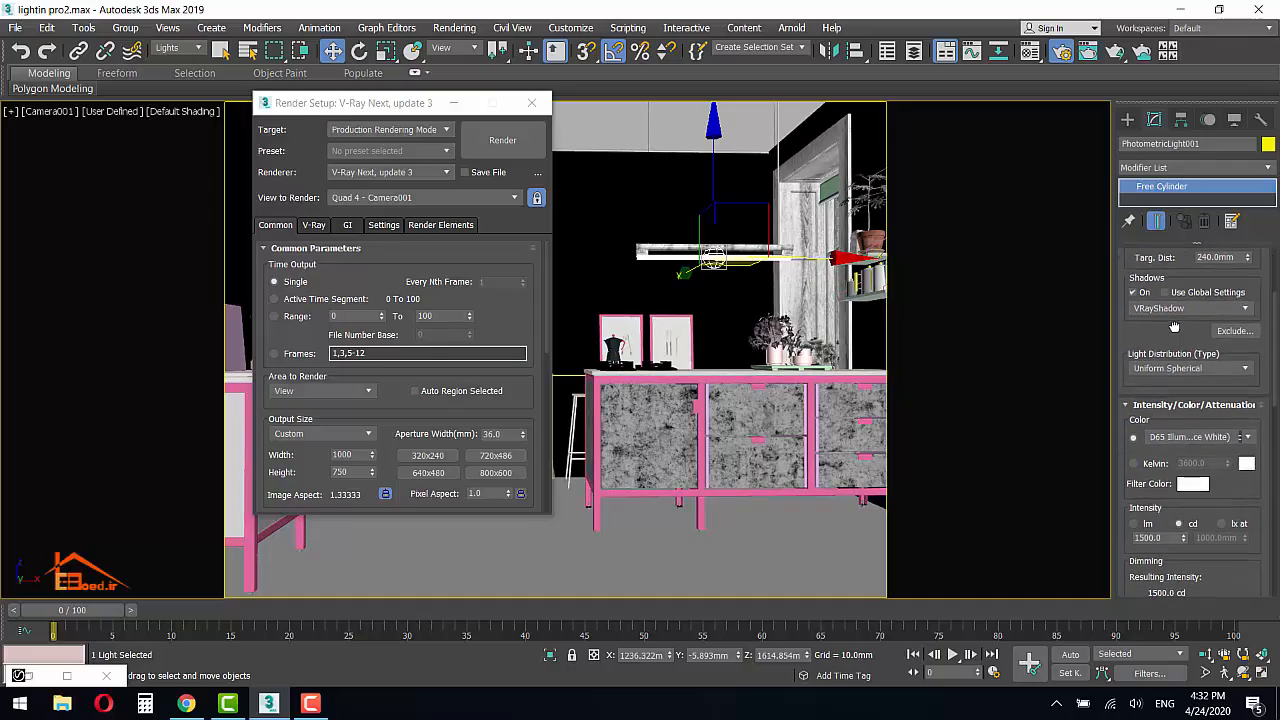
pyautogui.click(1175, 430)
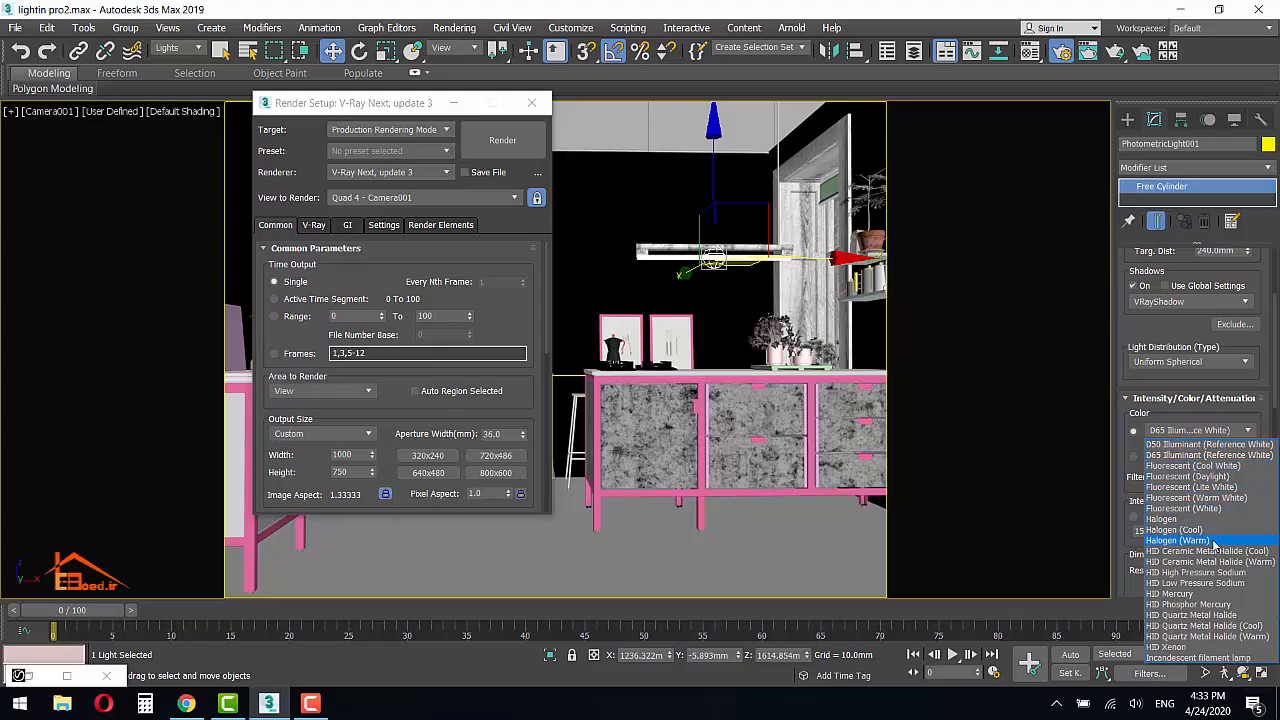
pyautogui.click(1180, 540)
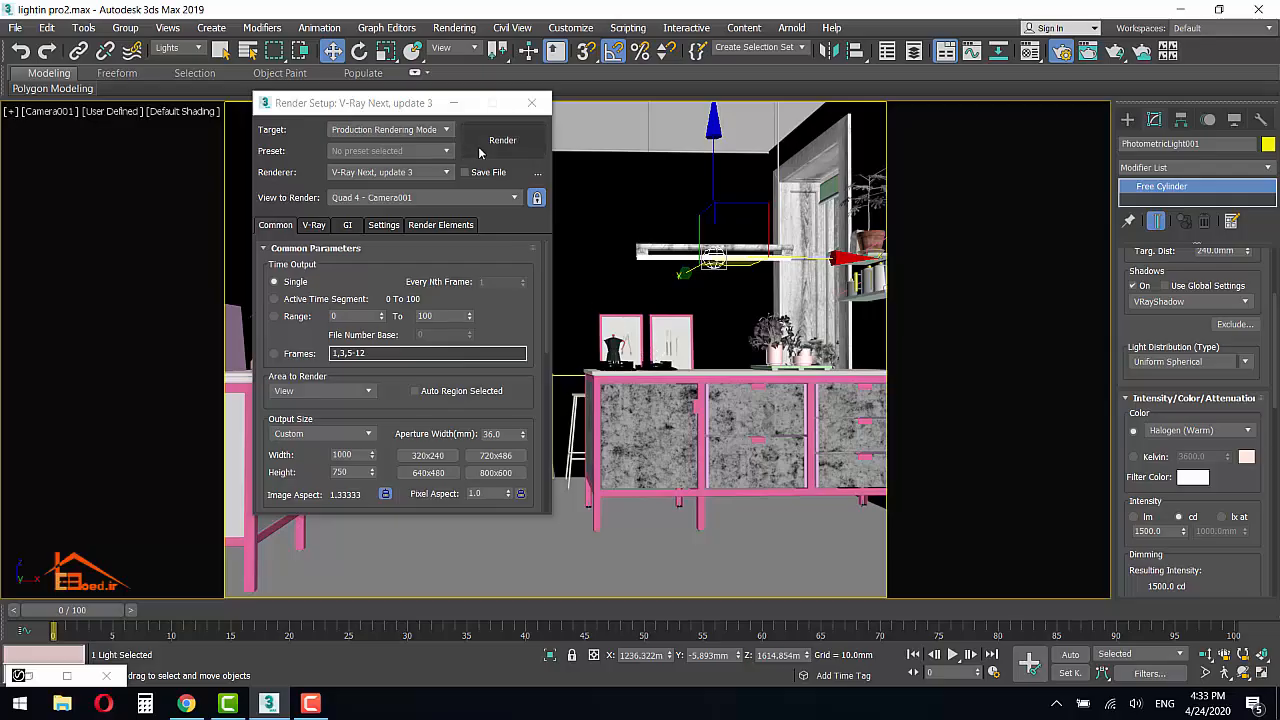
# Step: Run a test render of the camera view, cancel it during the light cache, and move the frame buffer clear of the light's parameters
pyautogui.click(482, 145)
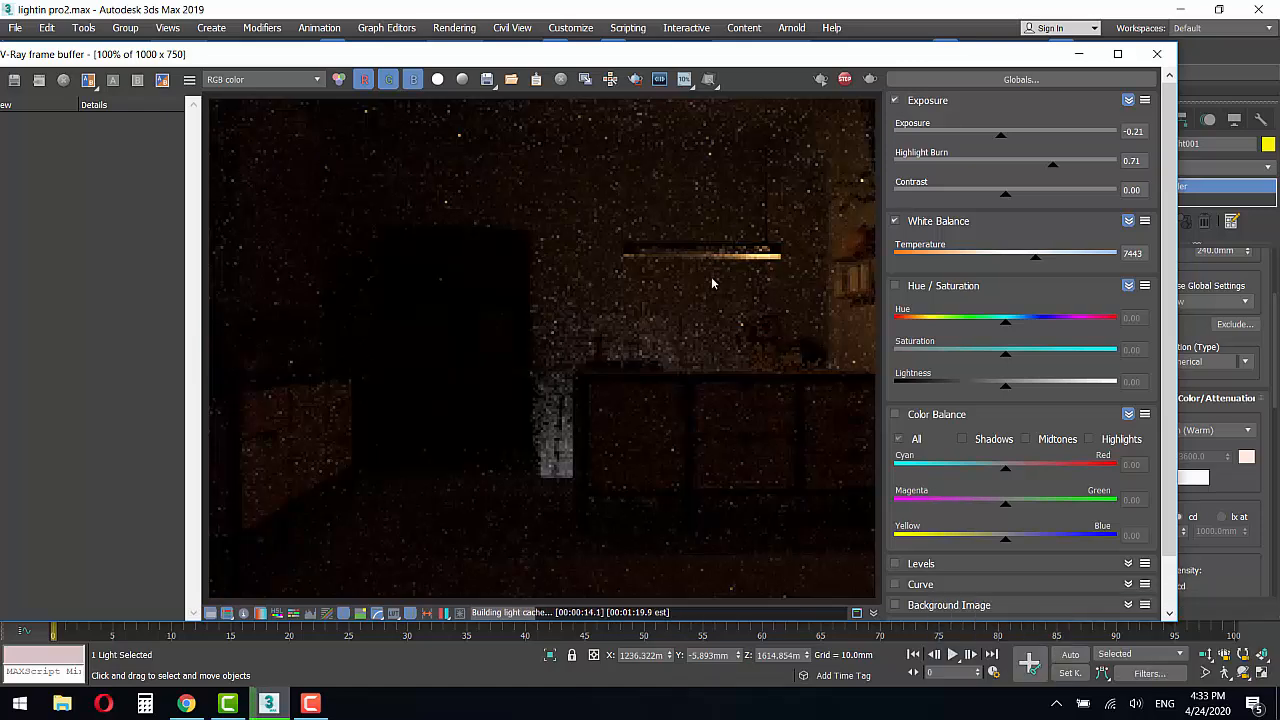
pyautogui.moveTo(812, 66); pyautogui.dragTo(758, 212)
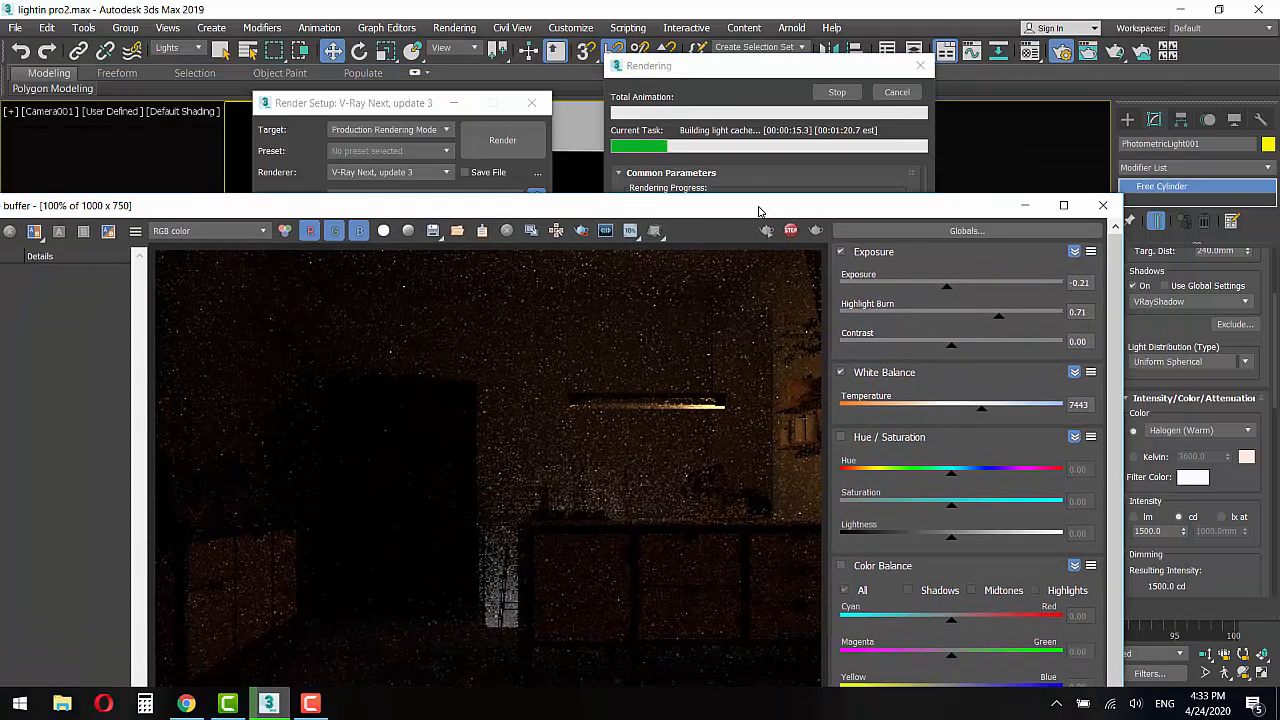
pyautogui.click(880, 92)
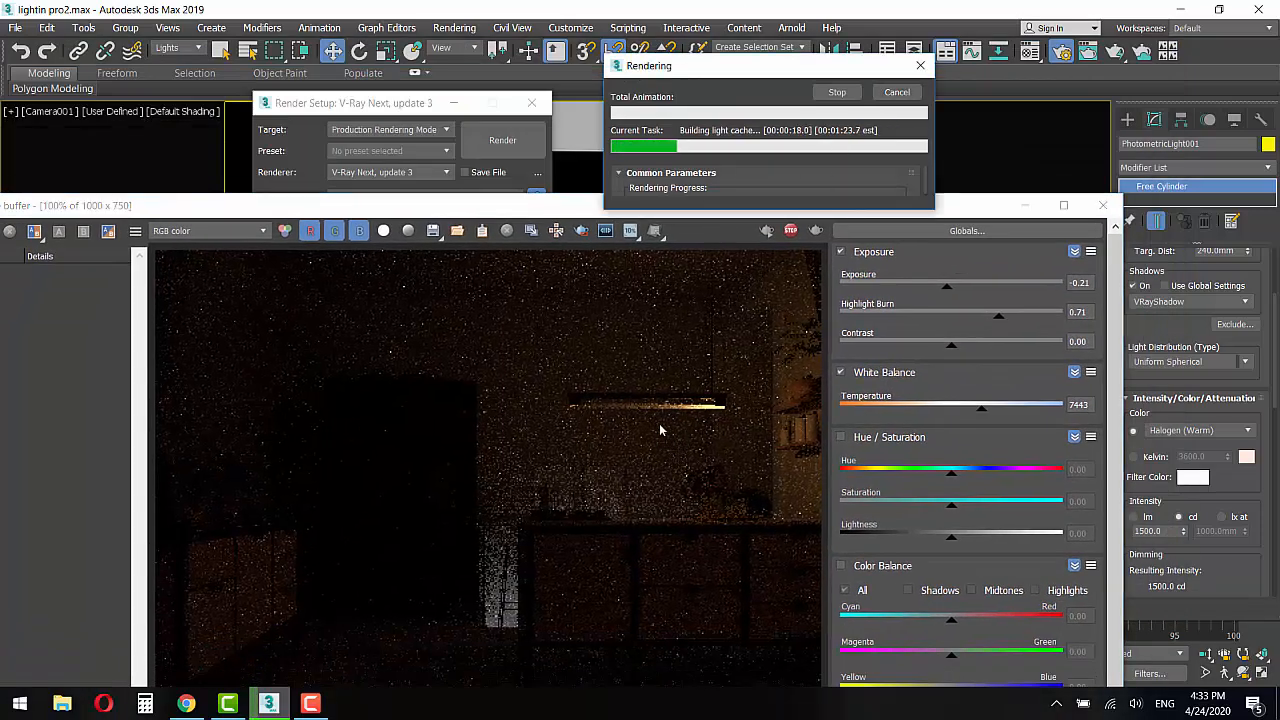
pyautogui.click(920, 65)
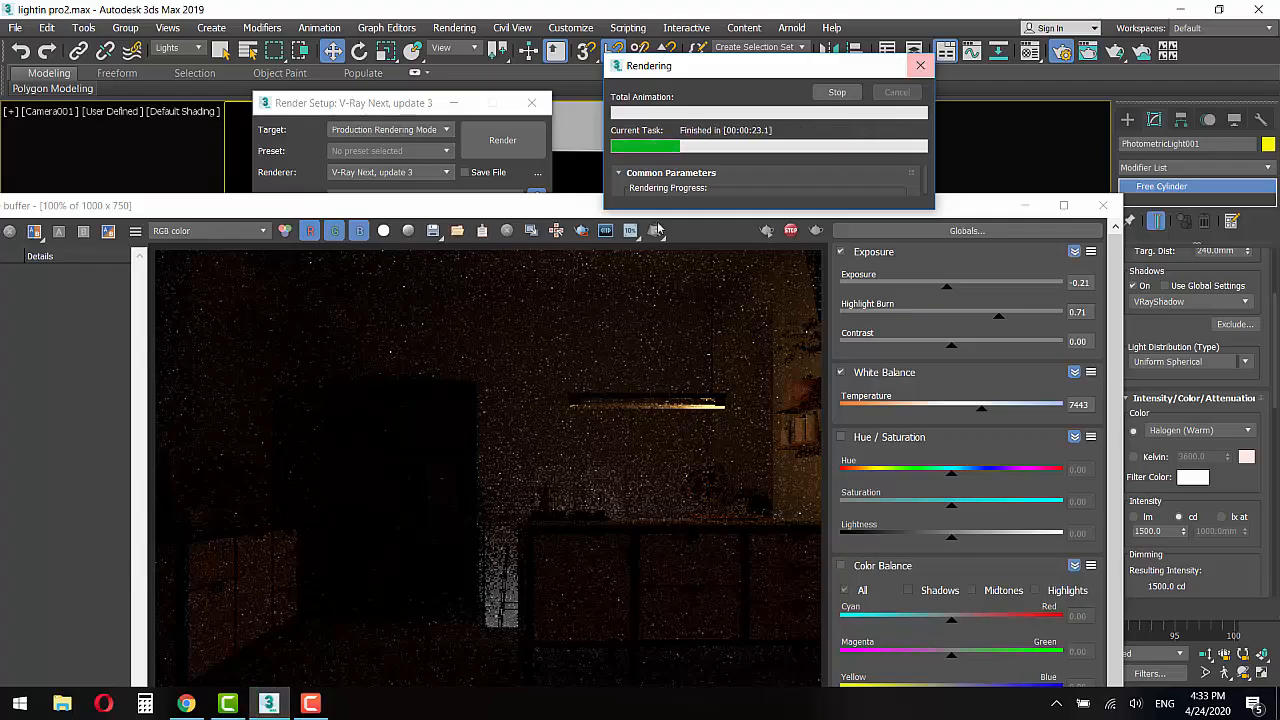
pyautogui.moveTo(568, 205); pyautogui.dragTo(457, 370)
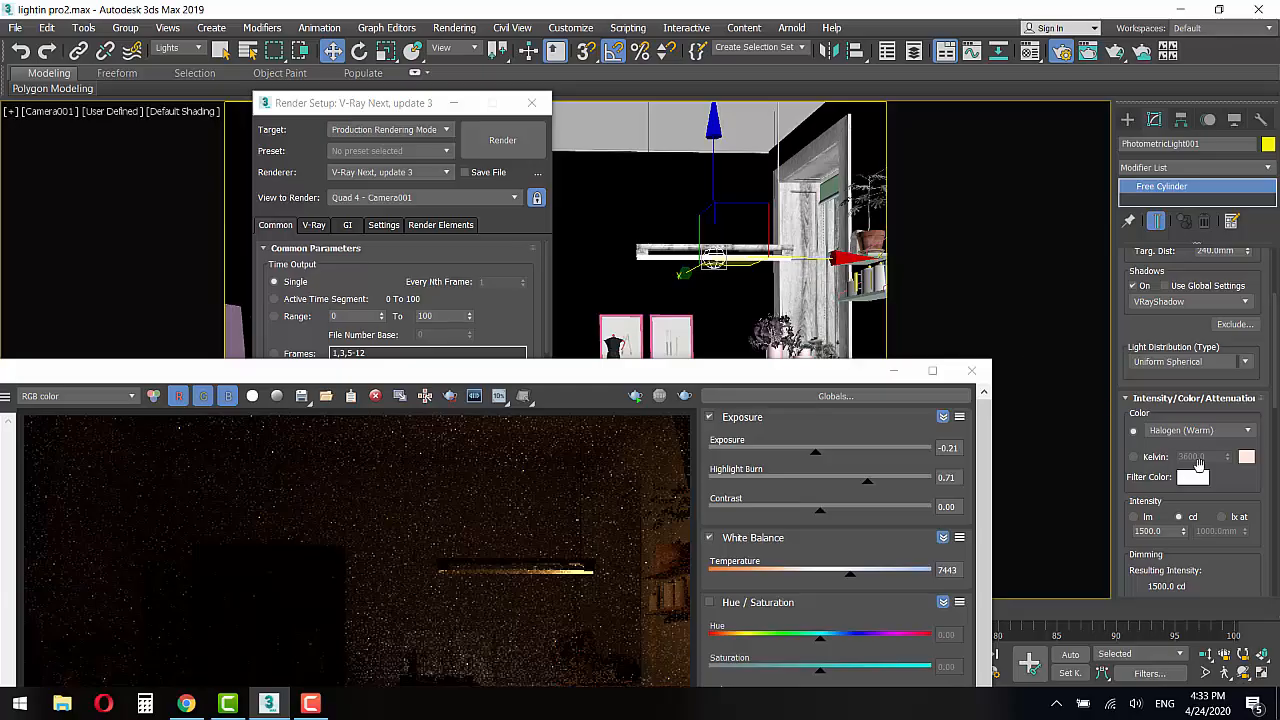
# Step: Enable dimming on the photometric light and set it to 300%
pyautogui.scroll(-3, 1180, 345)
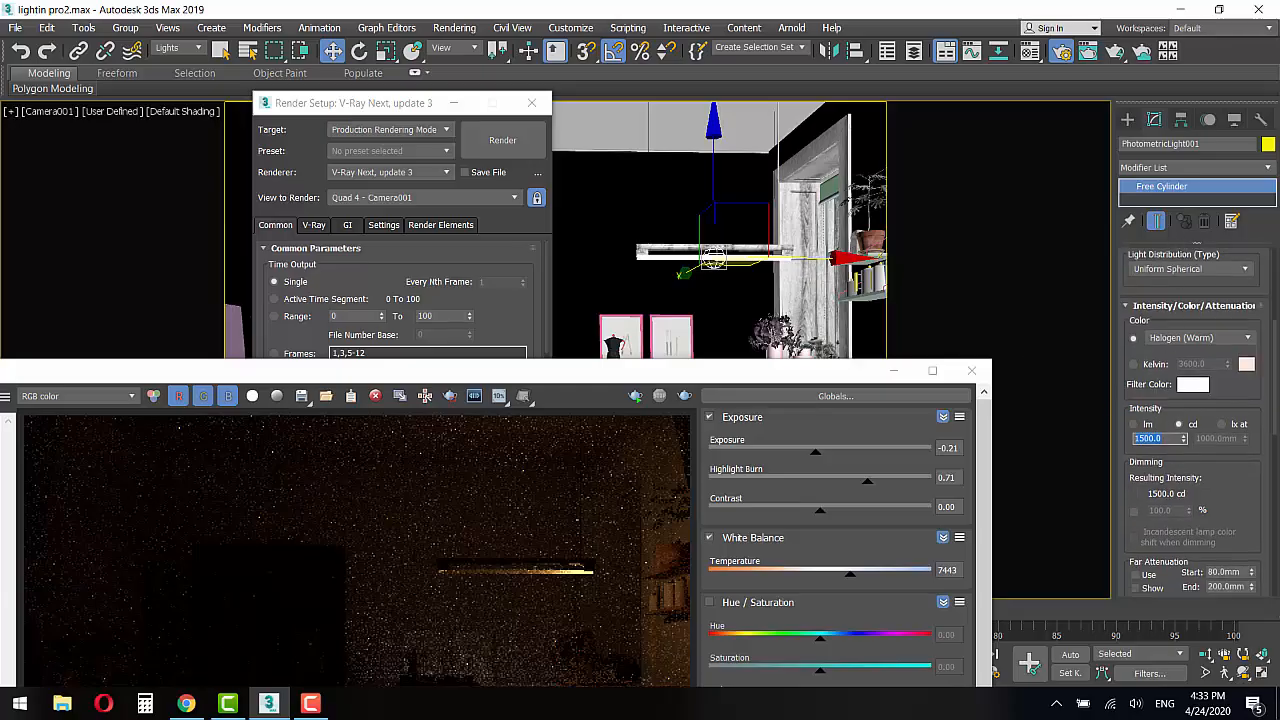
pyautogui.click(1134, 510)
pyautogui.moveTo(1263, 493); pyautogui.dragTo(1020, 390)
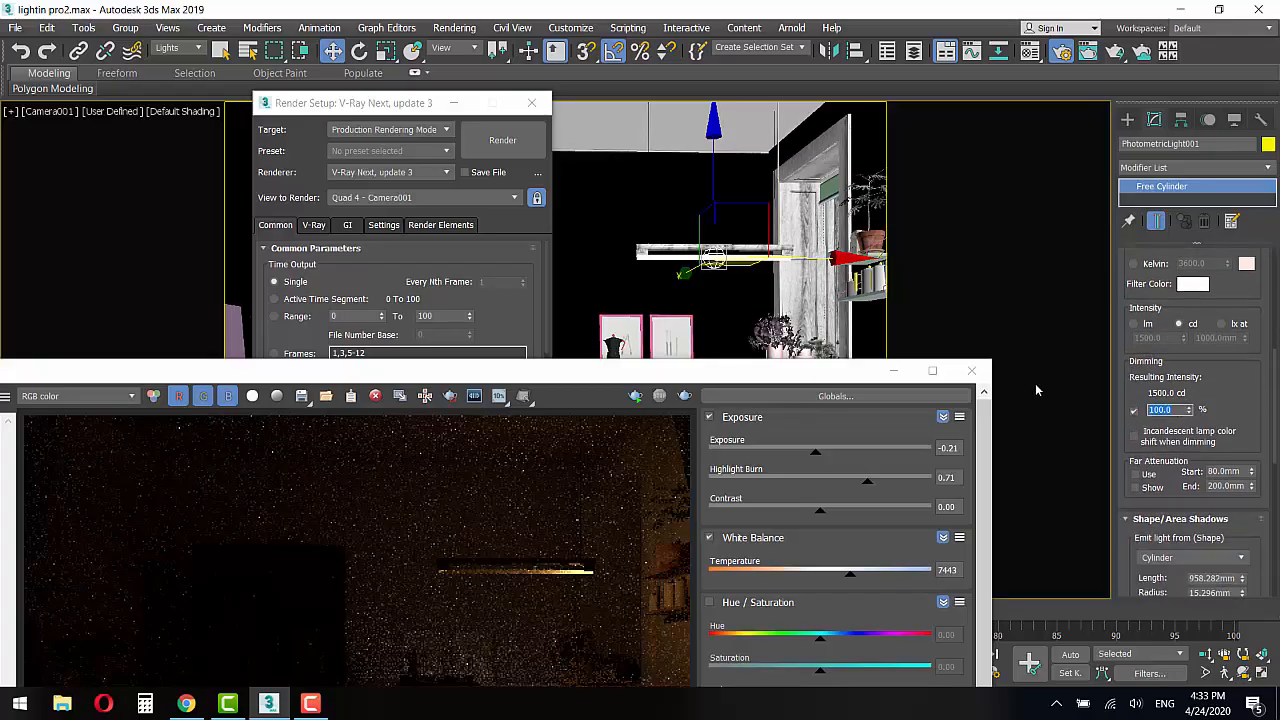
pyautogui.write('300')
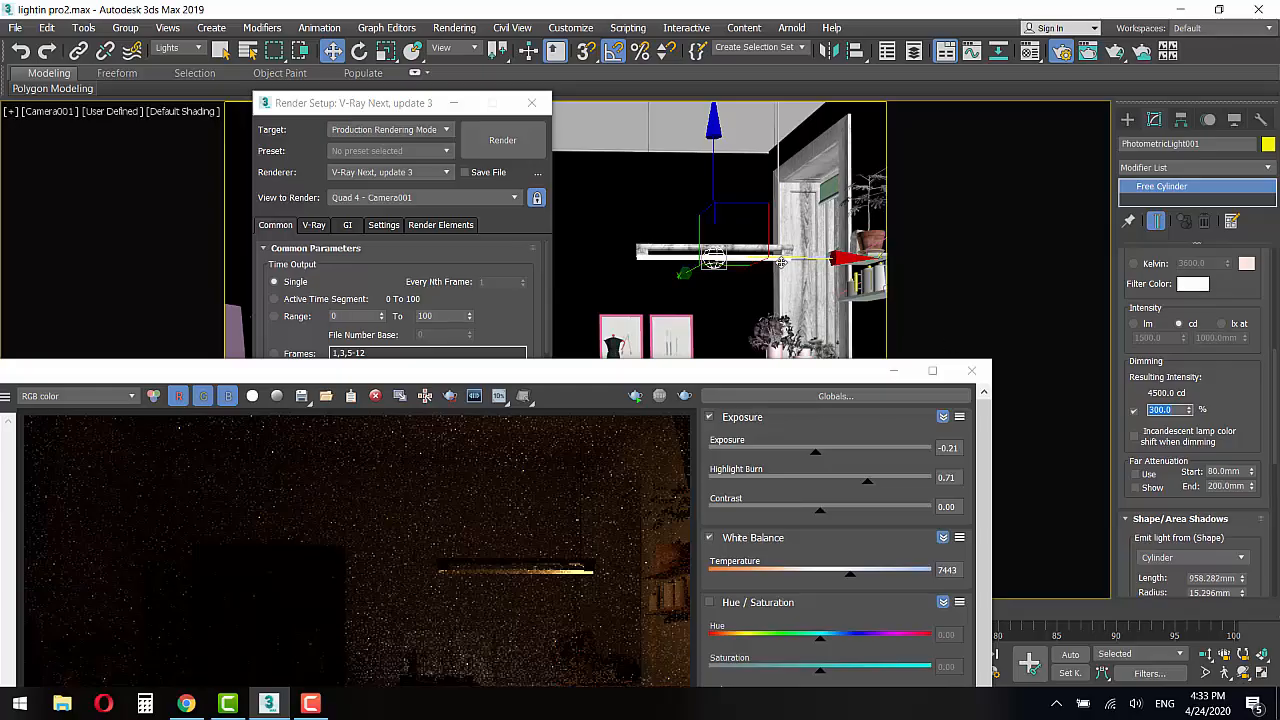
pyautogui.press('Return')
# Step: Set the cylindrical light's radius to 16 mm
pyautogui.moveTo(1249, 410); pyautogui.dragTo(1244, 326)
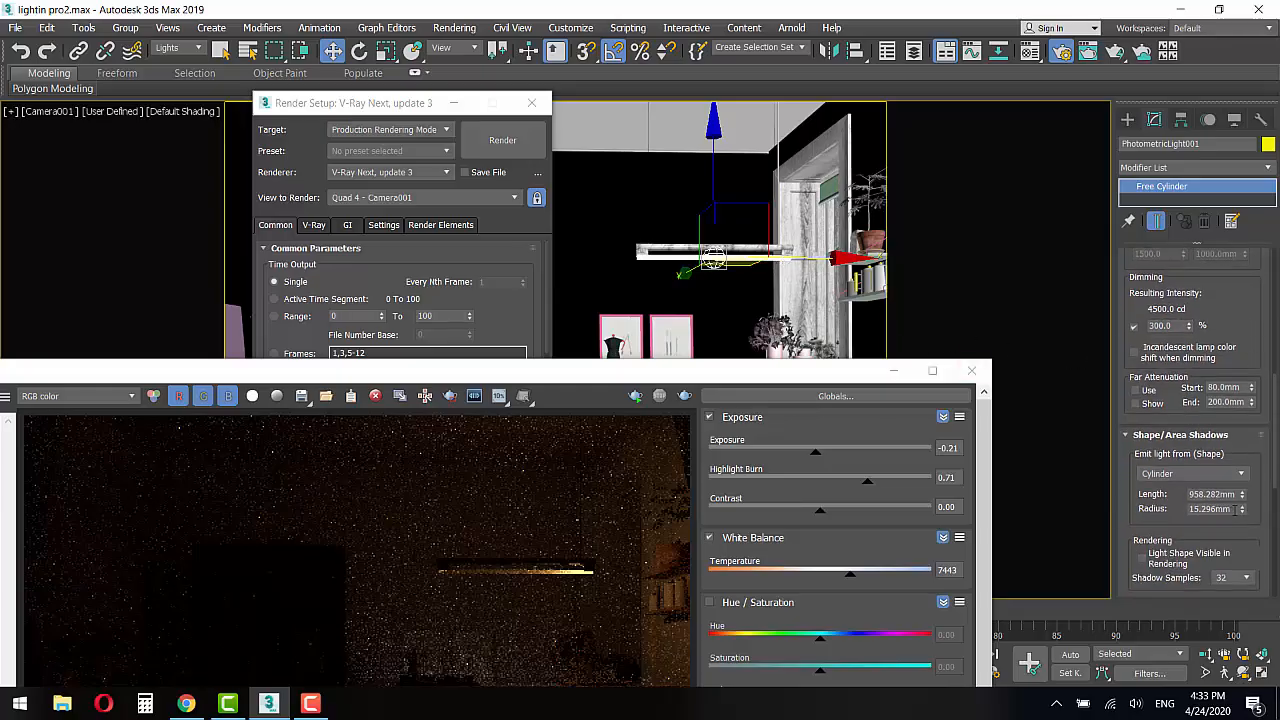
pyautogui.moveTo(1235, 509); pyautogui.dragTo(1136, 493)
pyautogui.write('16')
pyautogui.press('Return')
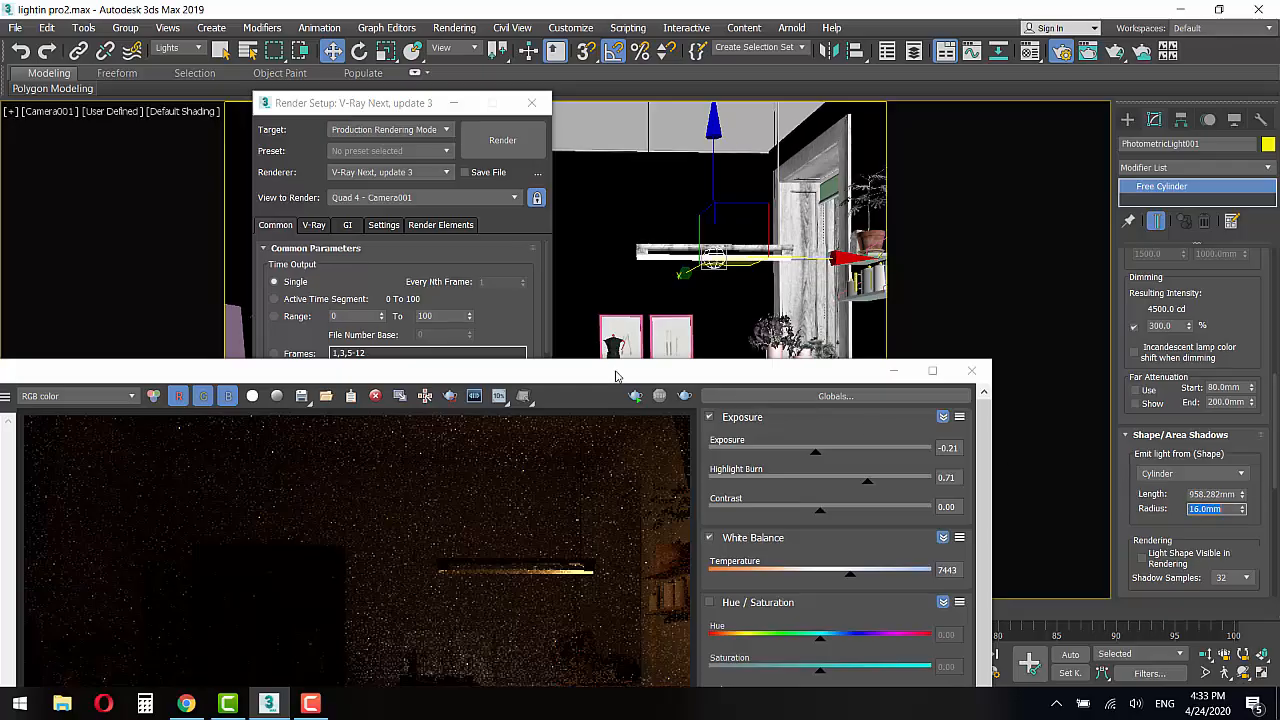
# Step: Start another test render of the camera view to check the lamp's brightness, and stop it during the light cache
pyautogui.moveTo(616, 376); pyautogui.dragTo(616, 162)
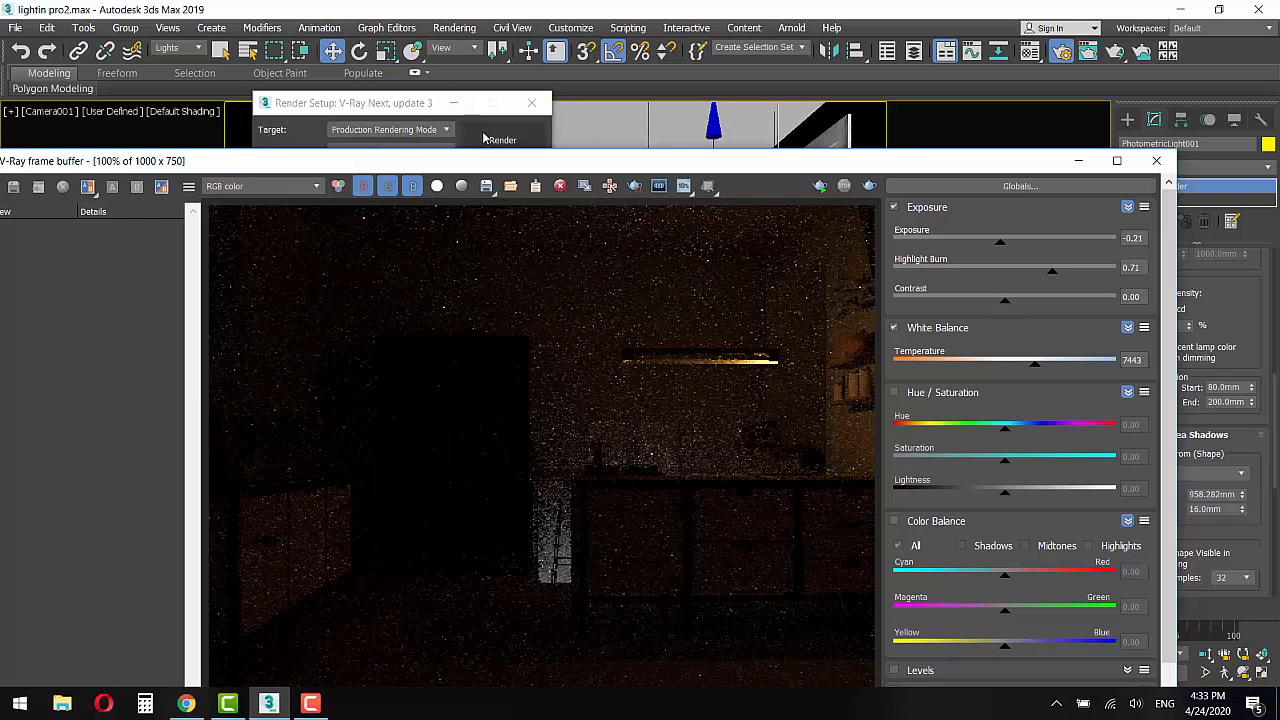
pyautogui.click(488, 139)
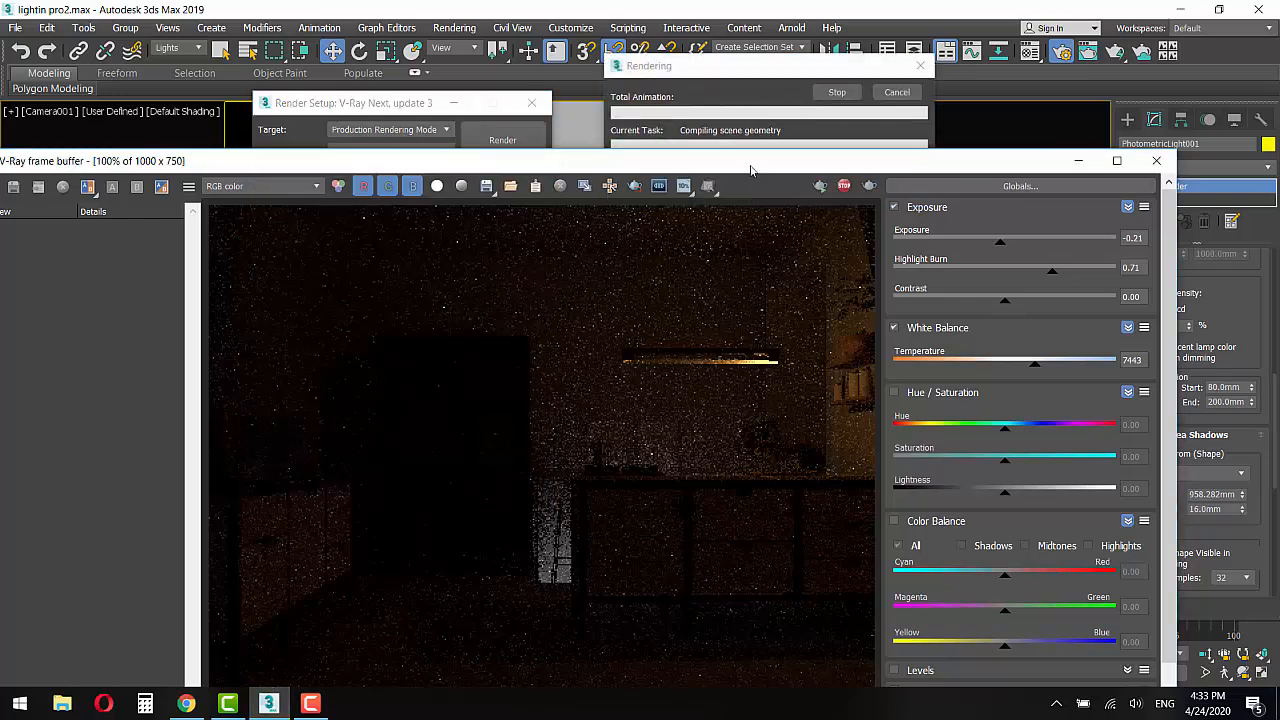
pyautogui.moveTo(751, 167); pyautogui.dragTo(761, 107)
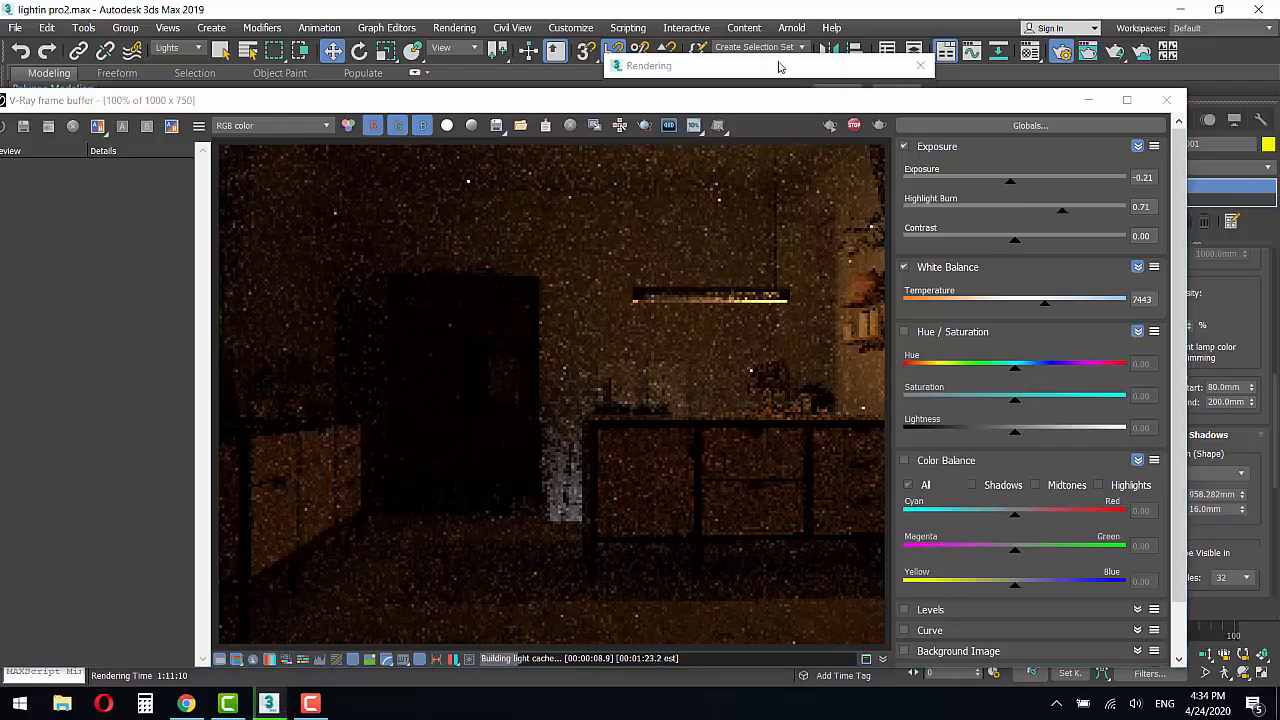
pyautogui.moveTo(783, 106); pyautogui.dragTo(695, 185)
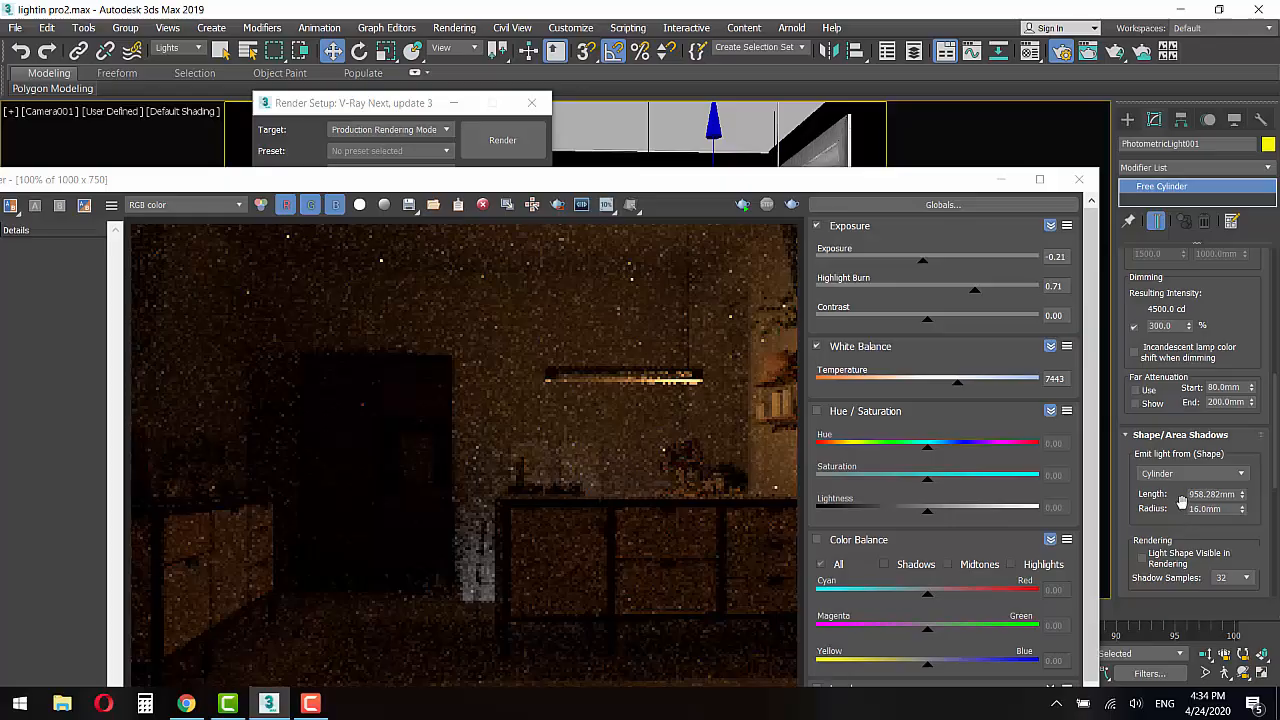
# Step: Set the photometric light's dimming to 3000% and render the camera view again
pyautogui.click(1163, 325)
pyautogui.write('0')
pyautogui.press('Return')
pyautogui.click(741, 203)
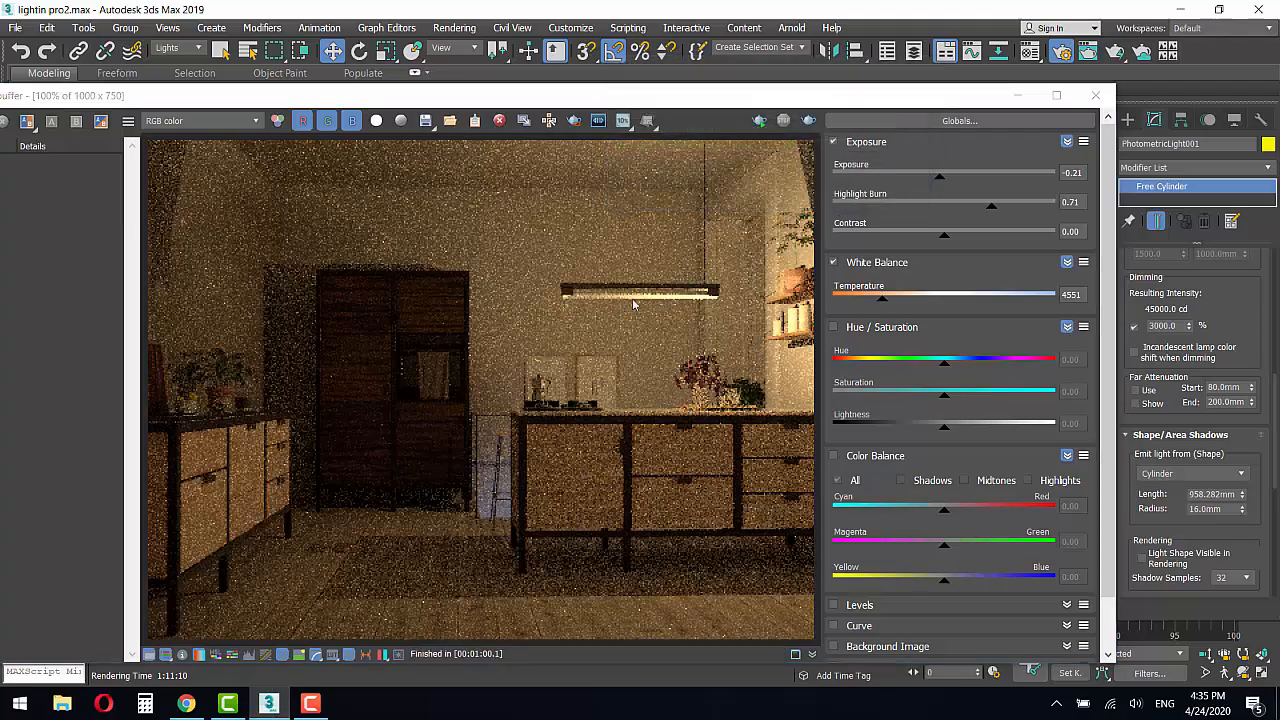
# Step: Make the light's shape visible in rendering and render the camera view
pyautogui.scroll(-1, 1140, 483)
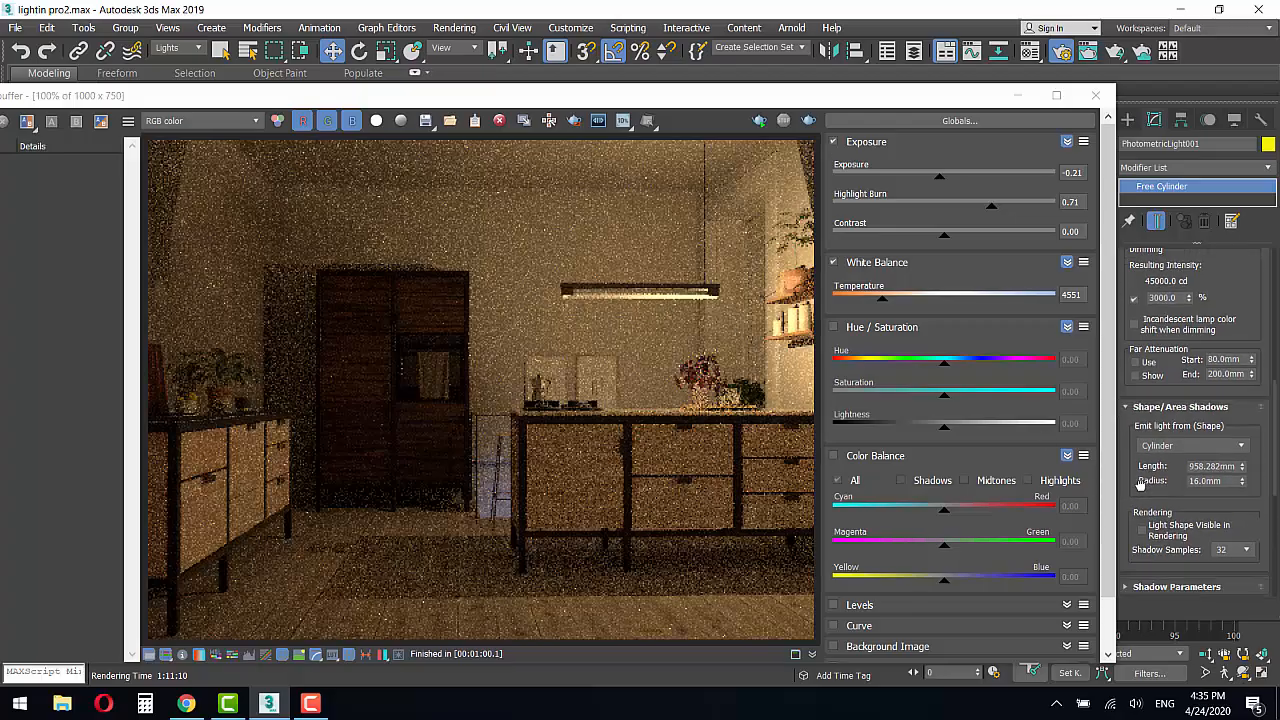
pyautogui.scroll(-1, 1140, 483)
pyautogui.click(1141, 493)
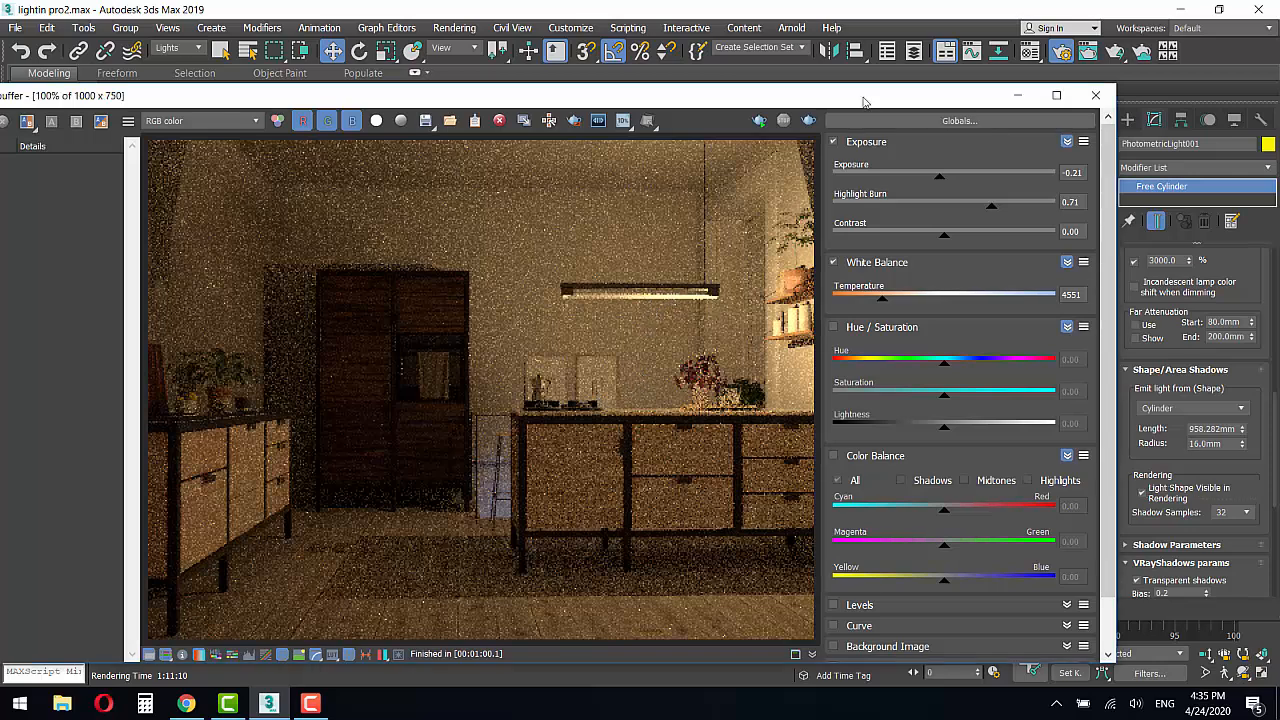
pyautogui.moveTo(864, 98); pyautogui.dragTo(796, 208)
pyautogui.click(544, 156)
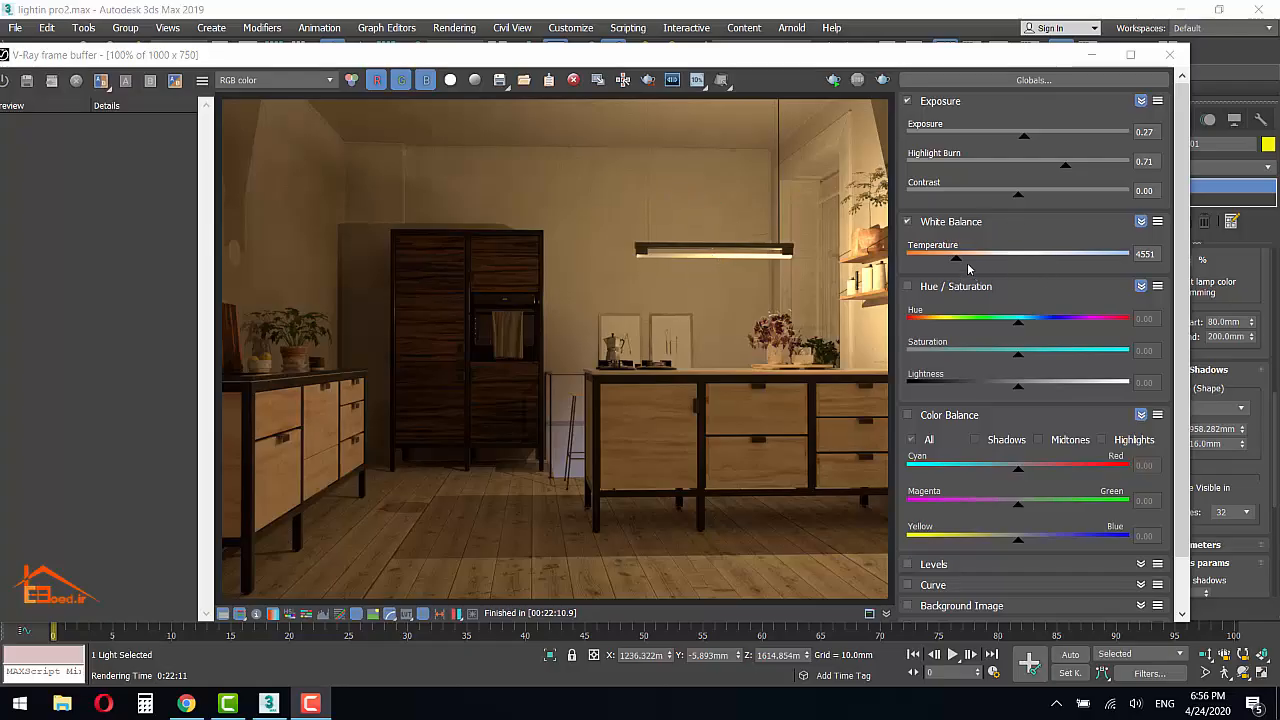
# Step: Correct the finished render with a white balance temperature of 3314 and an exposure of 0.36
pyautogui.moveTo(960, 267); pyautogui.dragTo(918, 267)
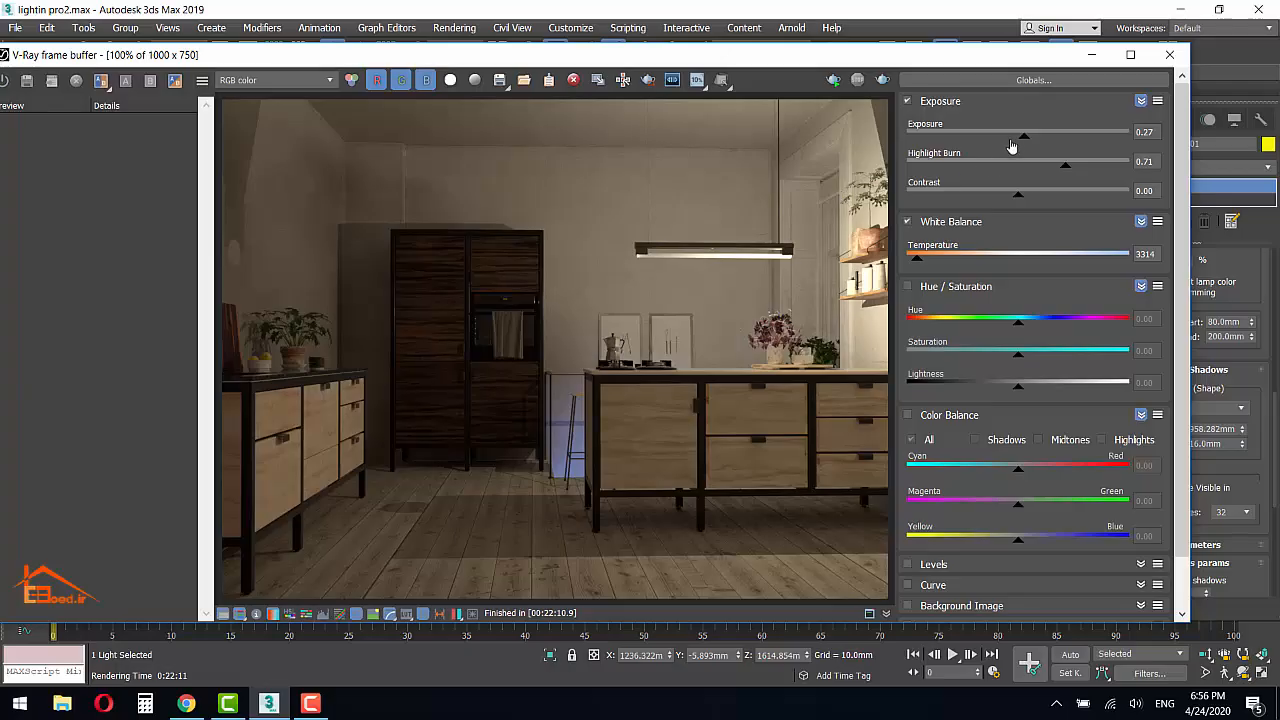
pyautogui.moveTo(1023, 137)
pyautogui.mouseDown()
pyautogui.moveTo(1065, 140)
pyautogui.moveTo(1038, 141)
pyautogui.mouseUp()
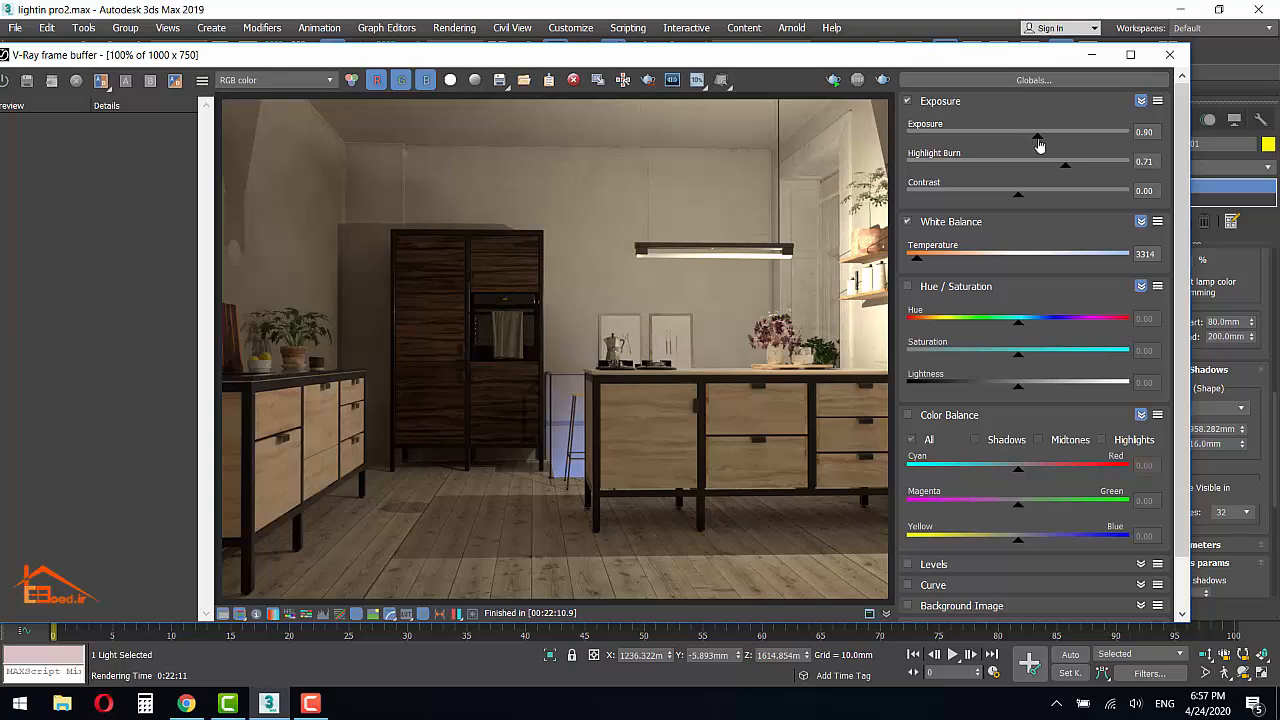
pyautogui.moveTo(1040, 145); pyautogui.dragTo(1032, 143)
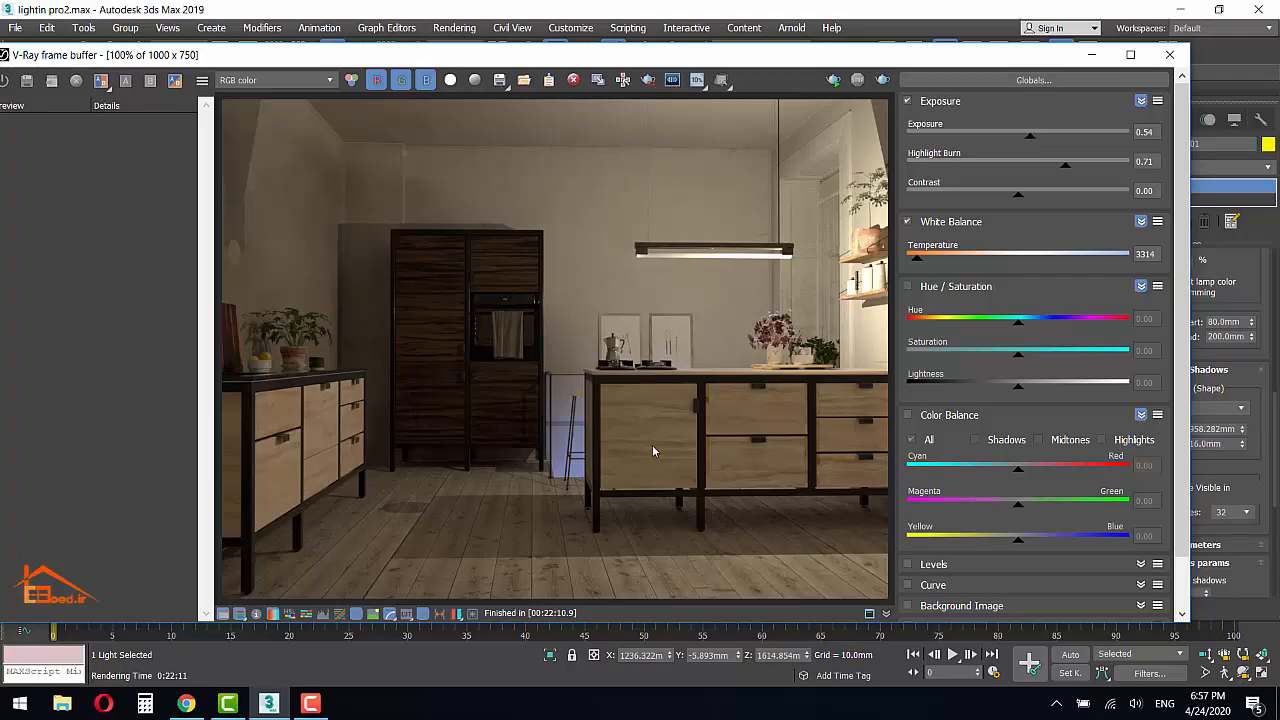
pyautogui.moveTo(1030, 146); pyautogui.dragTo(1027, 145)
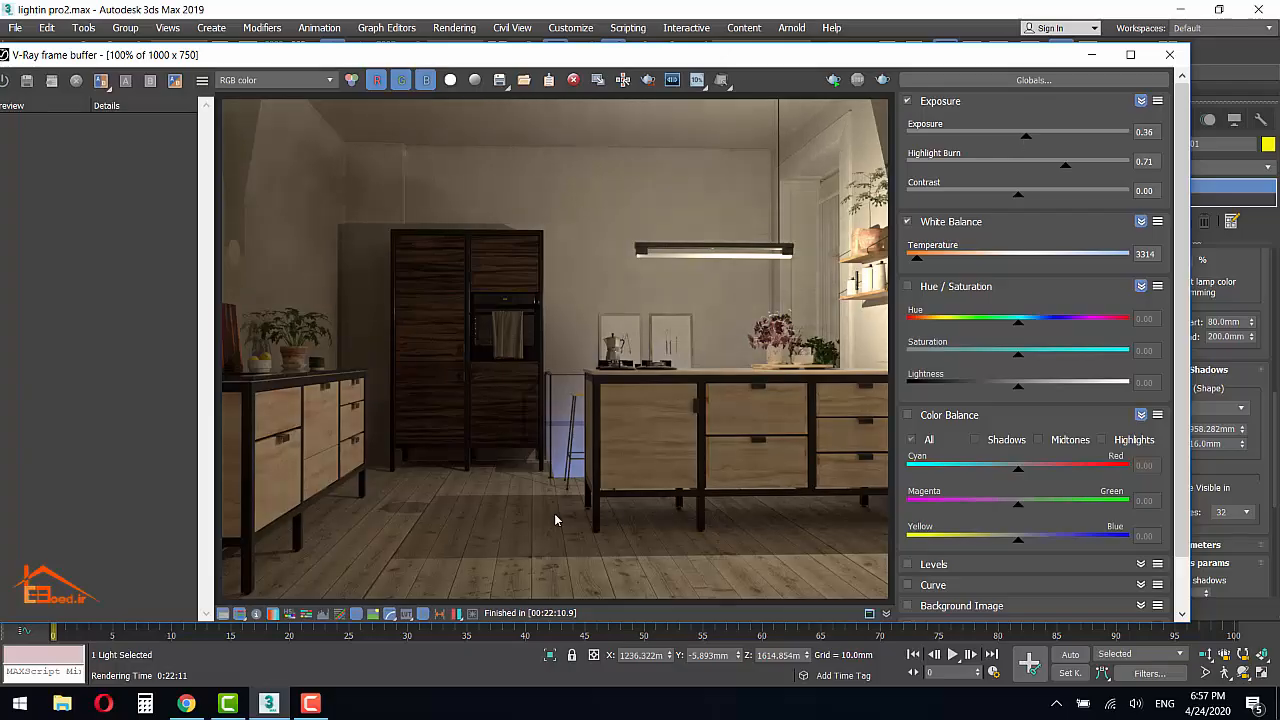